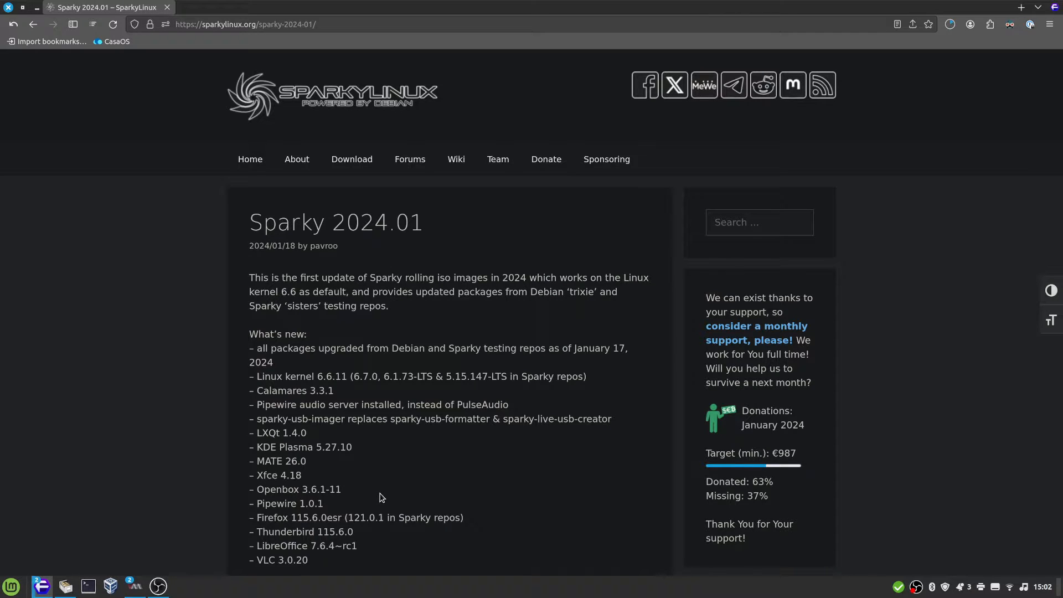
Read the Sparky 2024.01 release notes, from the updated packages to the CLI Desktop's Installer changes
scroll(381, 497, down, 2)
drag(249, 284, 468, 463)
click(466, 463)
scroll(376, 377, down, 4)
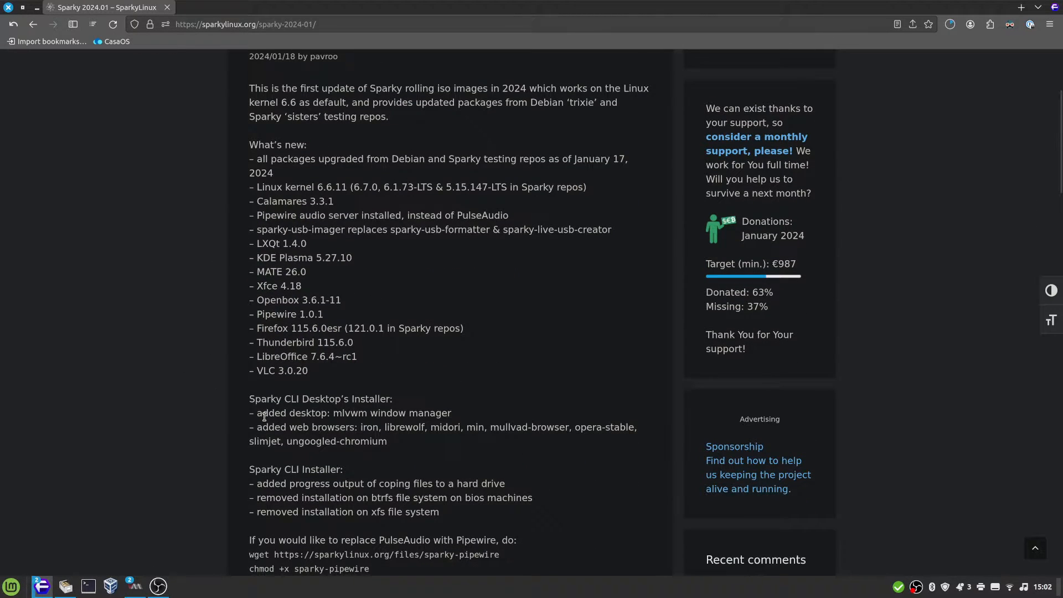
scroll(452, 377, down, 4)
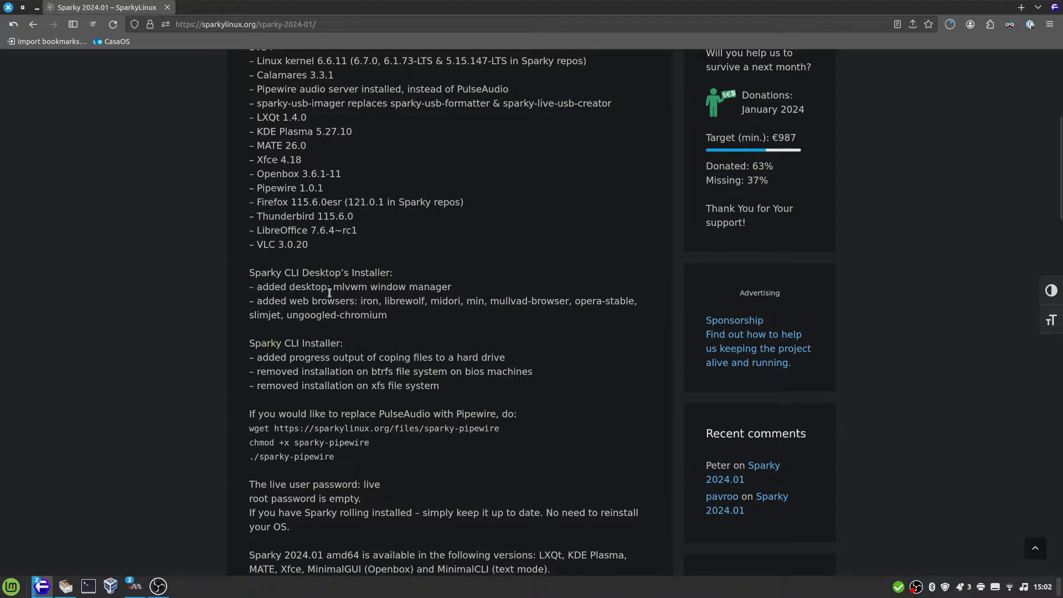
Search the web for the release notes' phrase "mlvwm window manager" and open the morgant/mlvwm GitHub repository
drag(339, 288, 457, 292)
click(430, 290)
drag(333, 288, 453, 287)
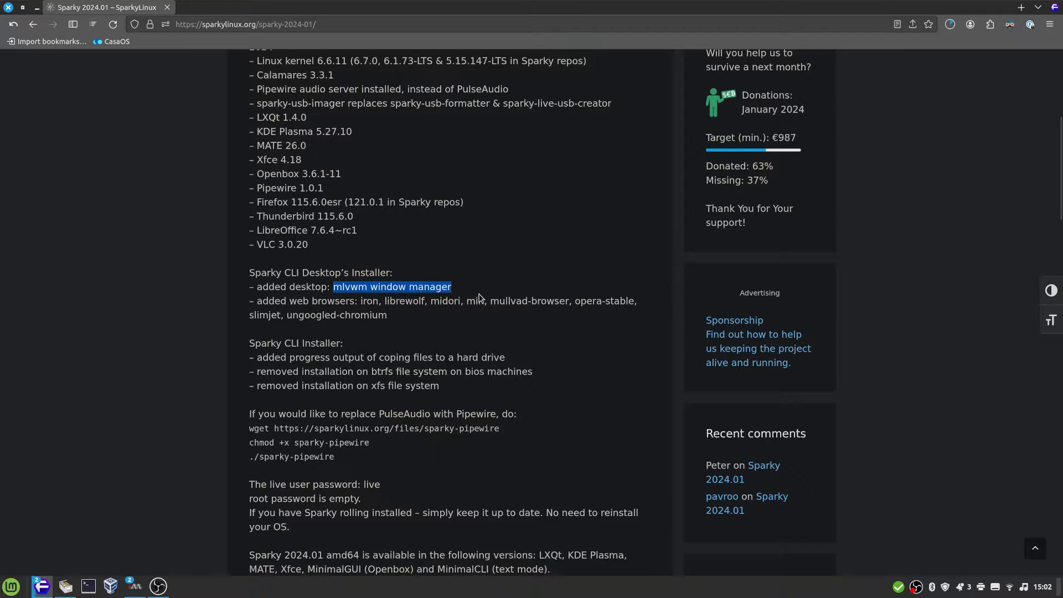
right_click(442, 289)
click(561, 361)
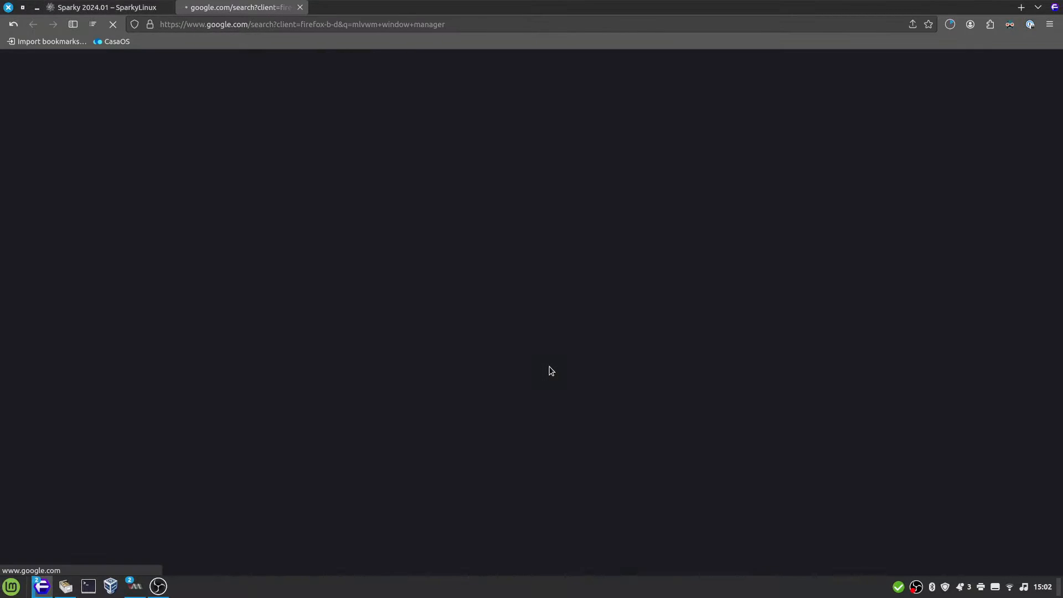
click(264, 191)
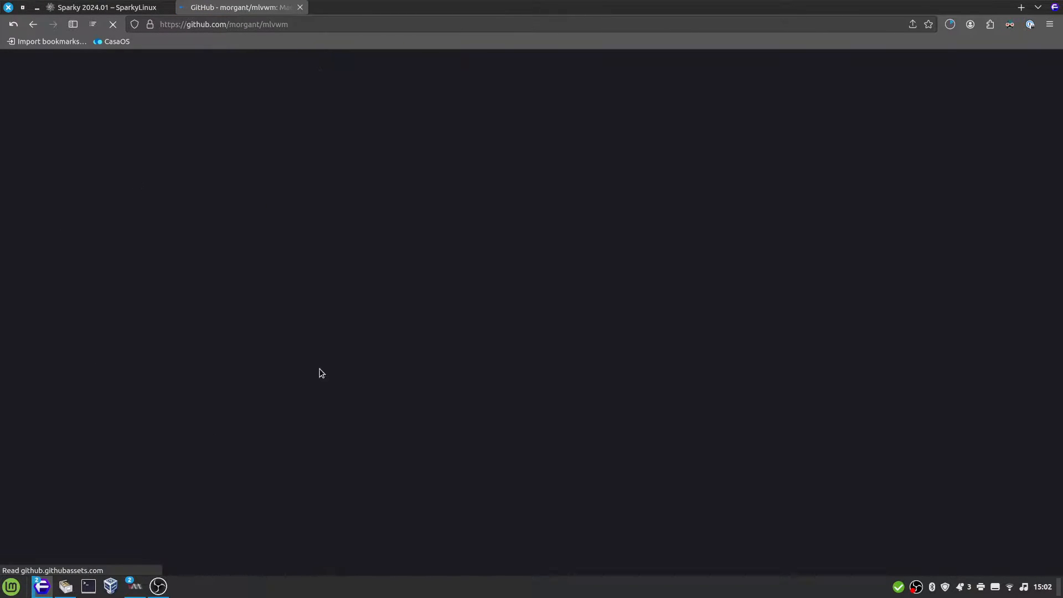
Examine the MLVWM README's full-size screenshots of the System8 theme and the default System 7-like theme
scroll(331, 295, down, 10)
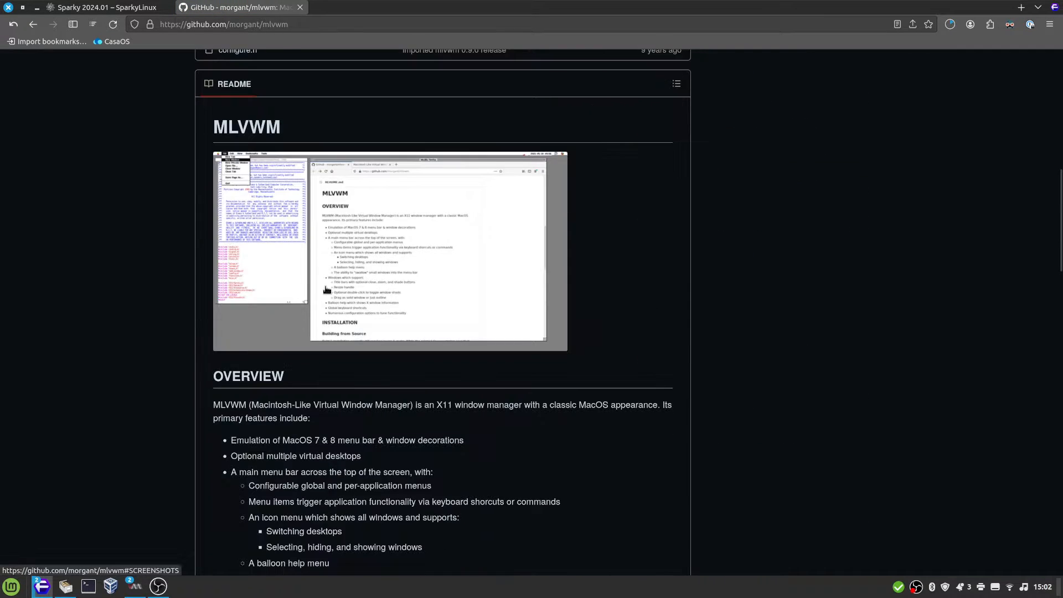
scroll(487, 304, up, 2)
click(413, 300)
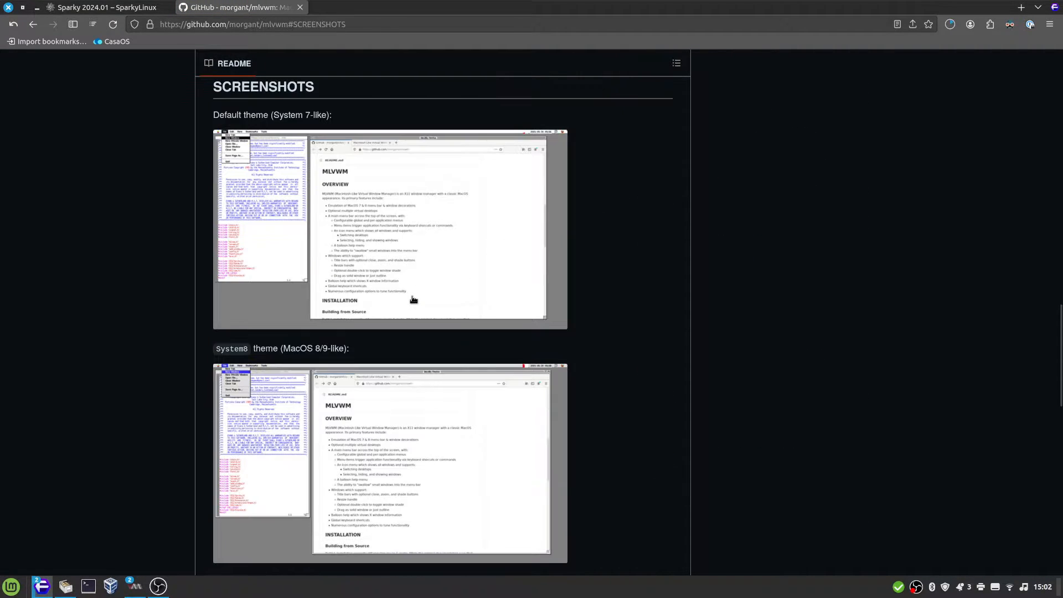
click(404, 440)
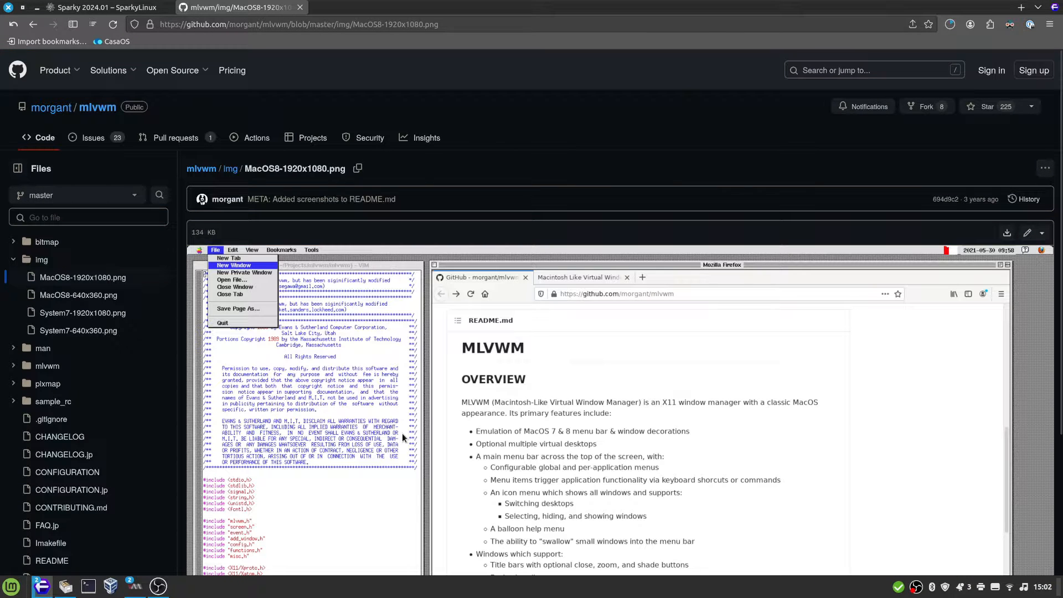
key(alt+Left)
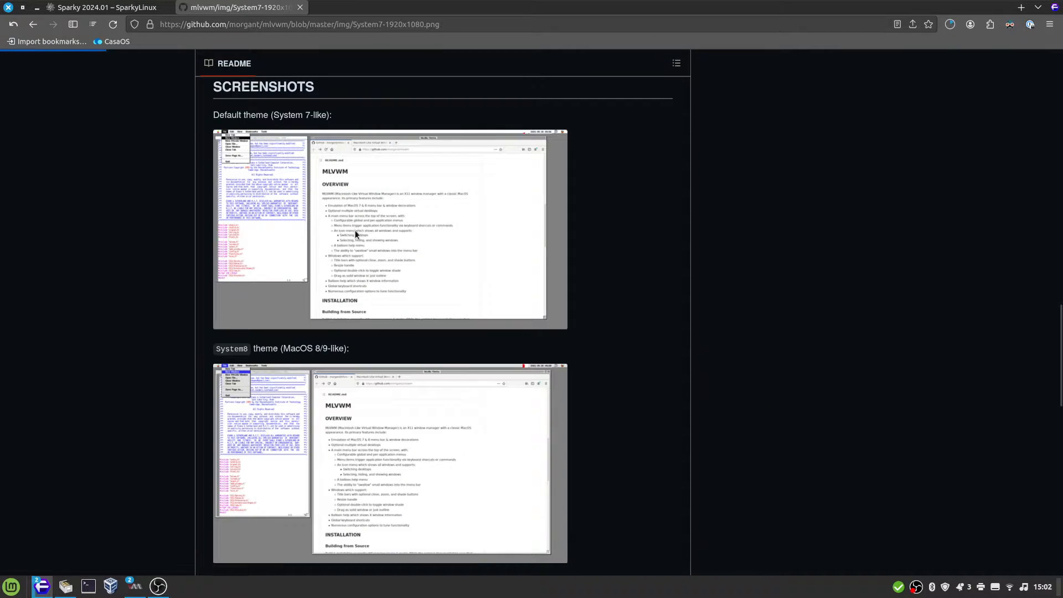
click(356, 237)
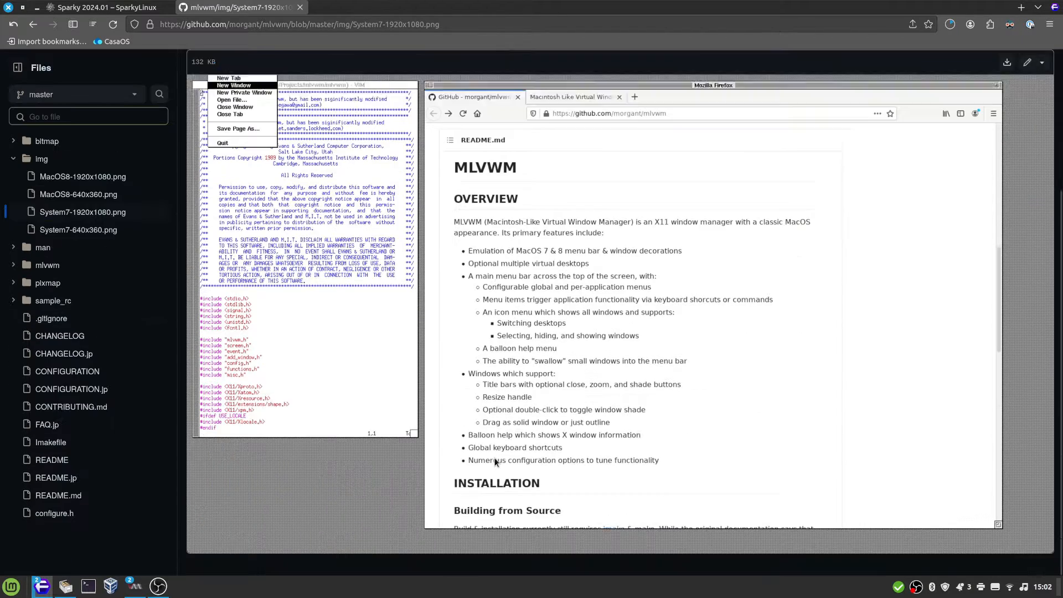
key(alt+Left)
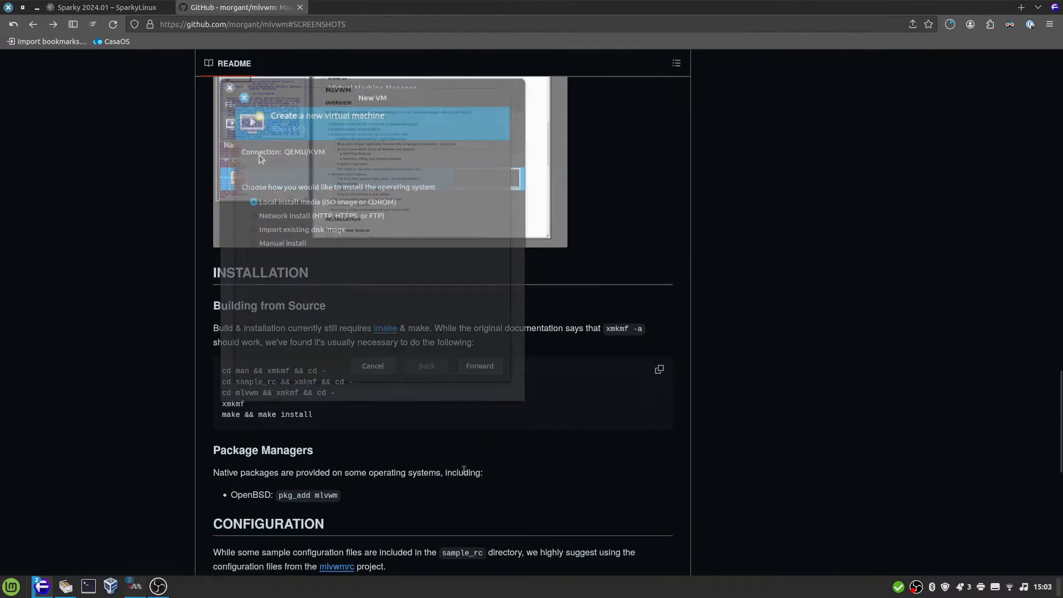
In Virtual Machine Manager, use local install media for the new VM and choose sparkylinux-2024.01-x86_64-minimalcli.iso as the ISO
click(500, 367)
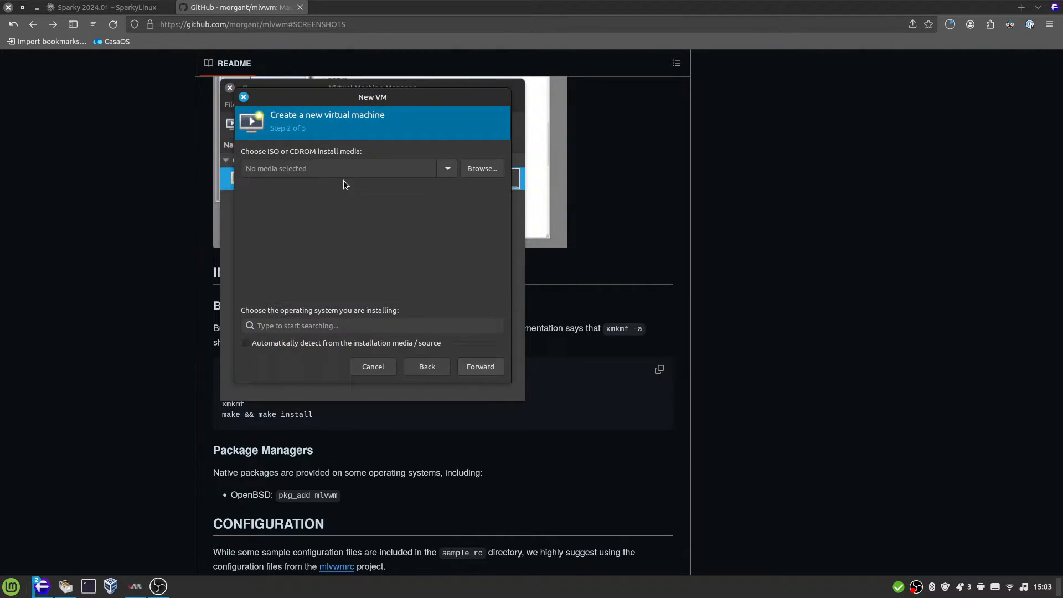
click(471, 169)
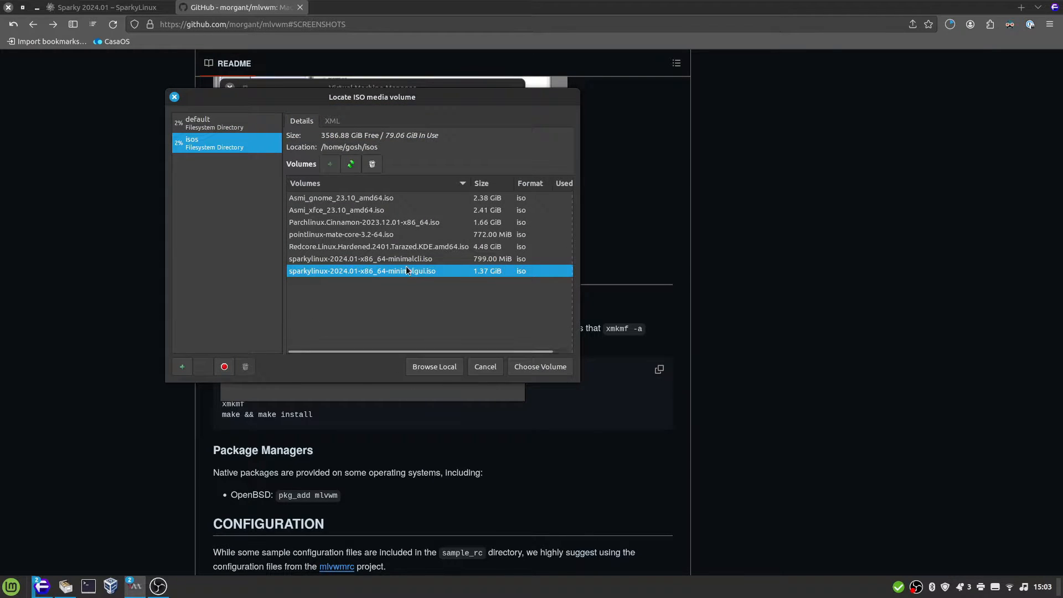
click(432, 260)
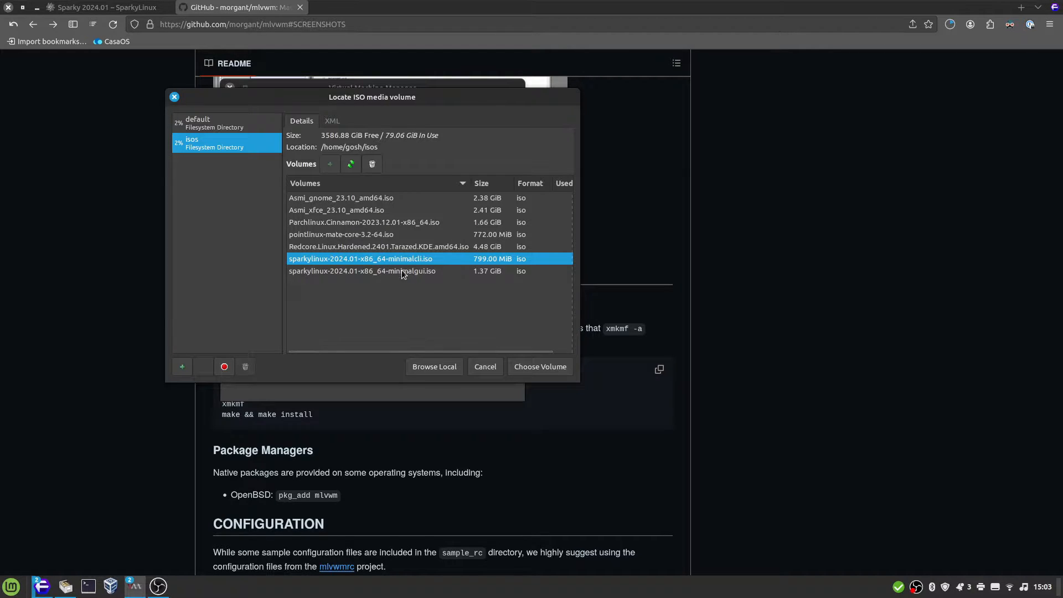
click(536, 367)
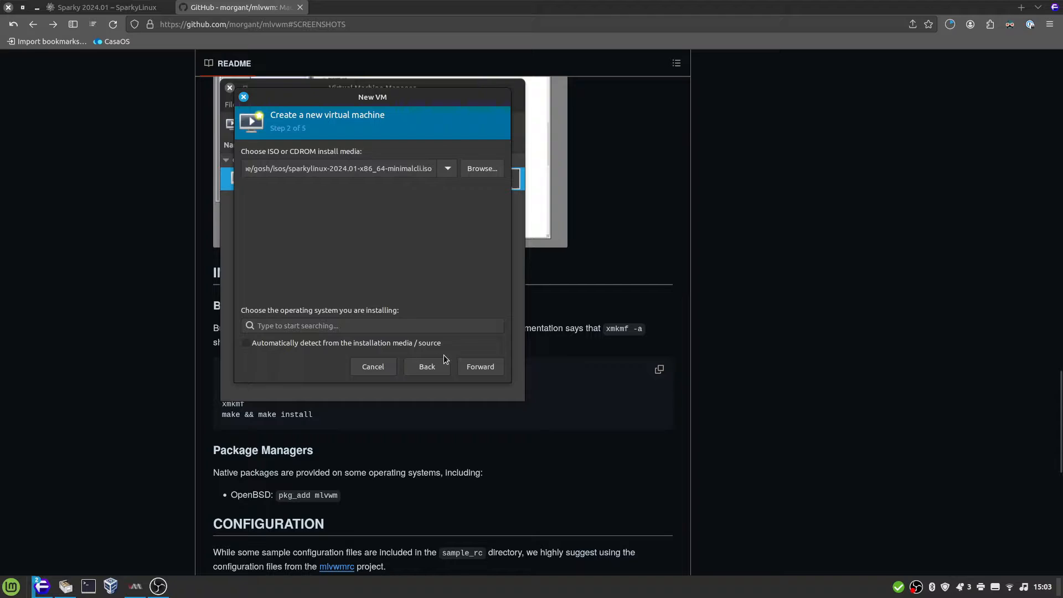
Set the new virtual machine's operating system to Debian testing and continue to the memory and CPU settings
click(390, 339)
click(314, 344)
click(317, 331)
text(debi)
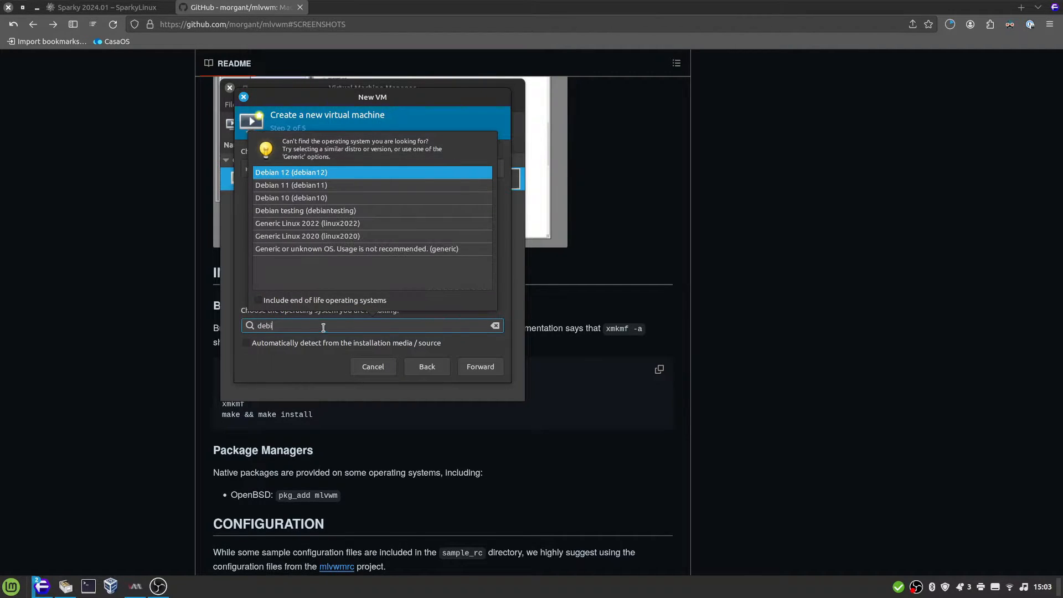
click(364, 210)
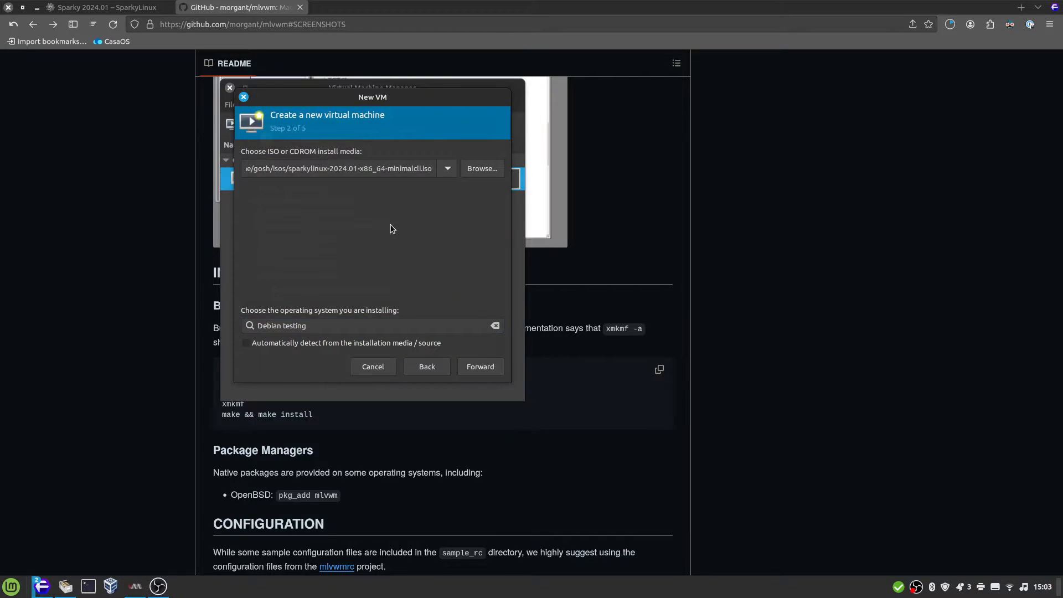
click(480, 366)
Give the virtual machine 8192 MiB of memory and 8 CPUs
double_click(299, 173)
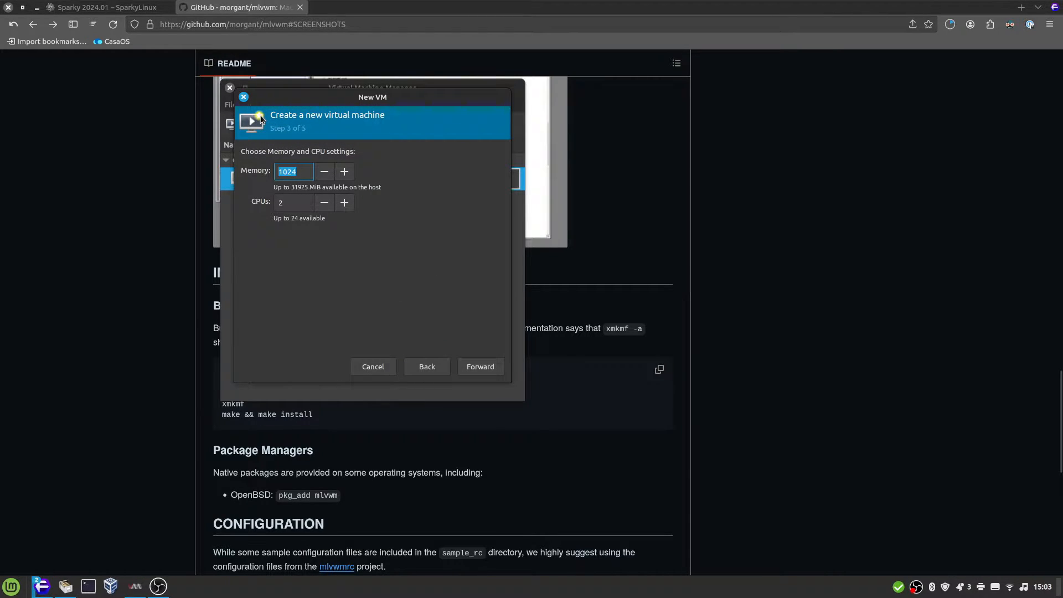
text(8192)
key(Tab)
text(8)
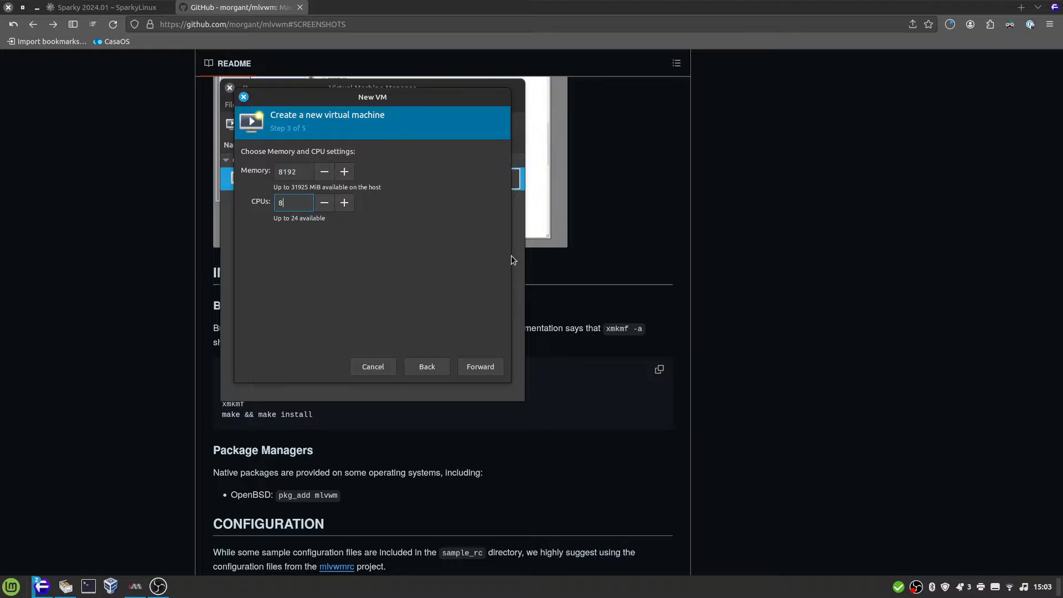
click(479, 368)
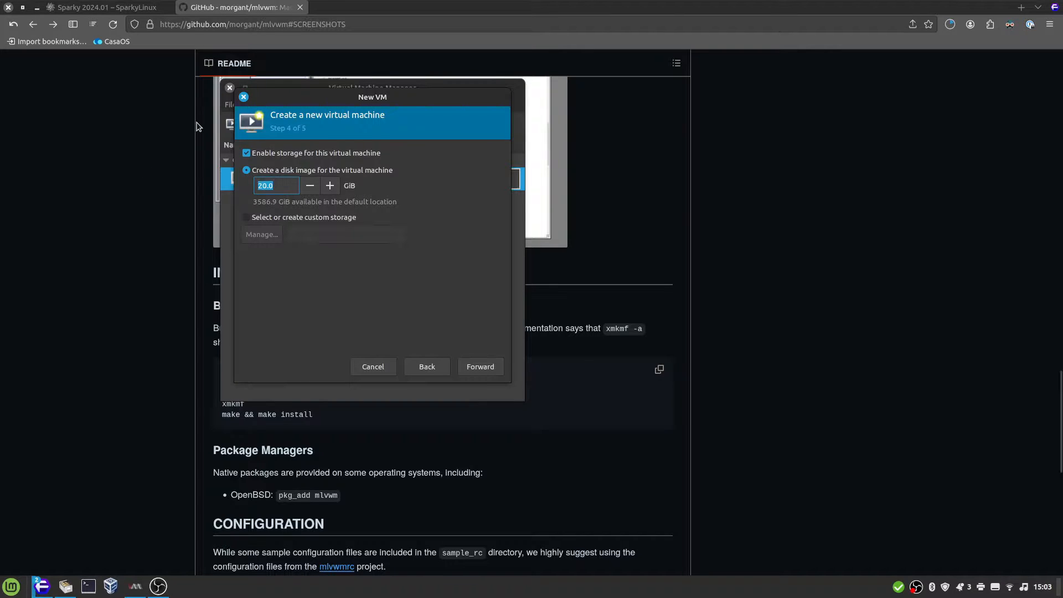
Create a 100 GiB disk image for the virtual machine and continue to the final setup page
click(446, 369)
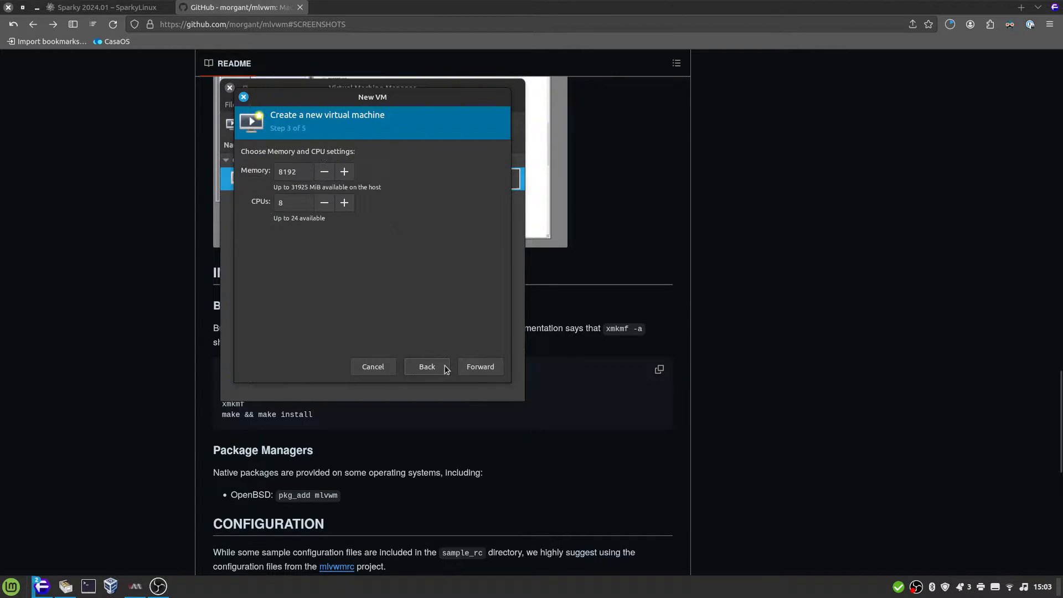
click(464, 369)
click(481, 370)
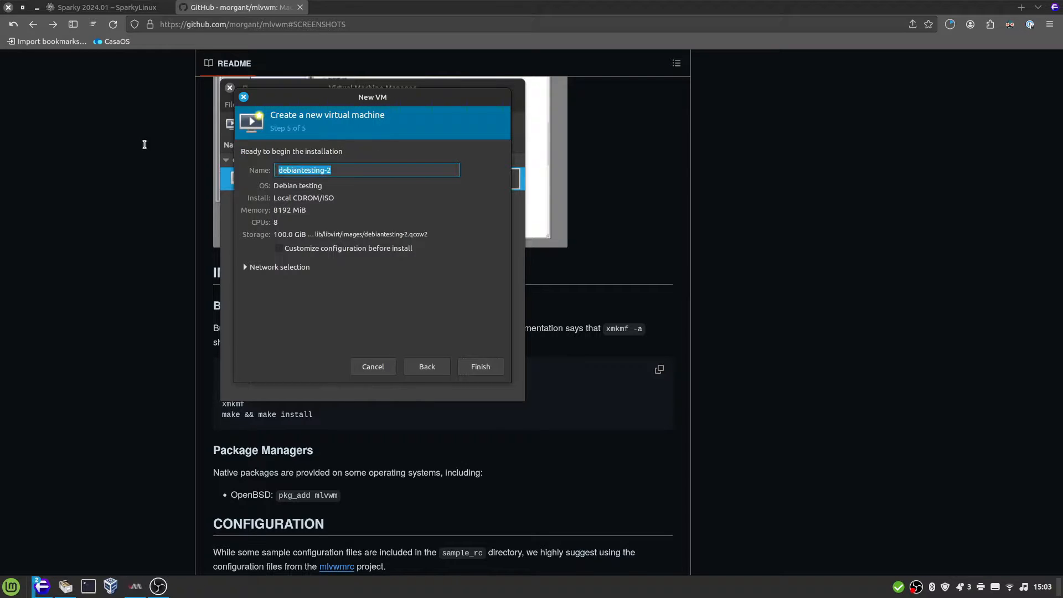
Name the virtual machine sparkylinux and finish creating it
text(spark)
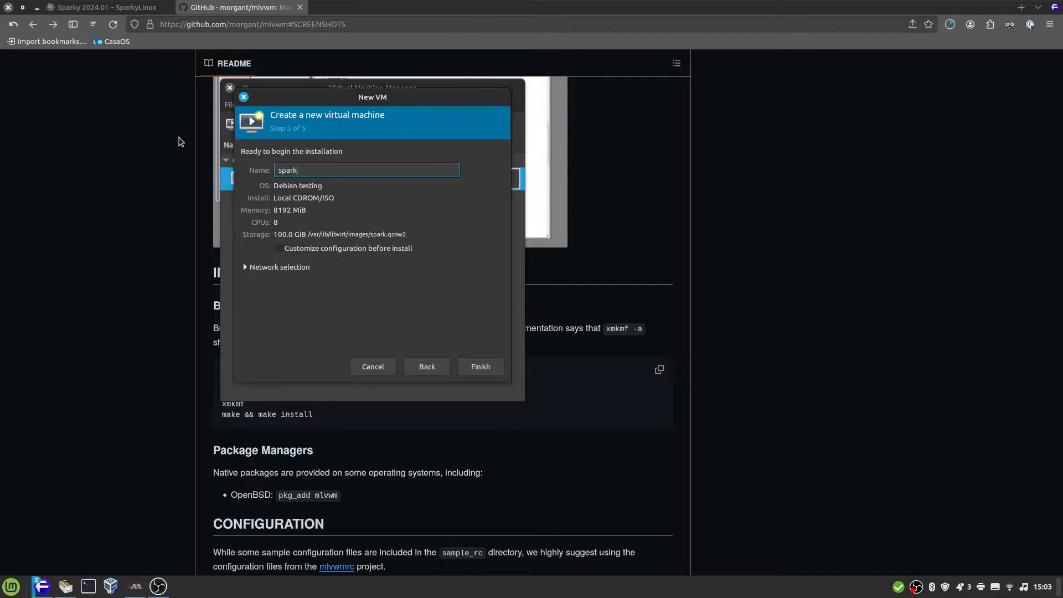
text(ylinux)
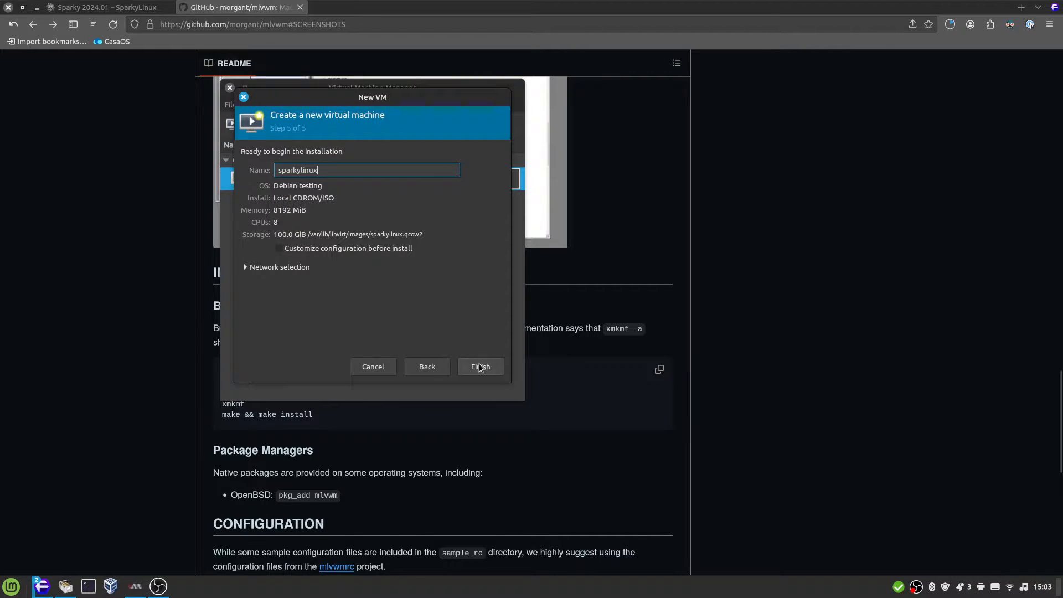
click(480, 367)
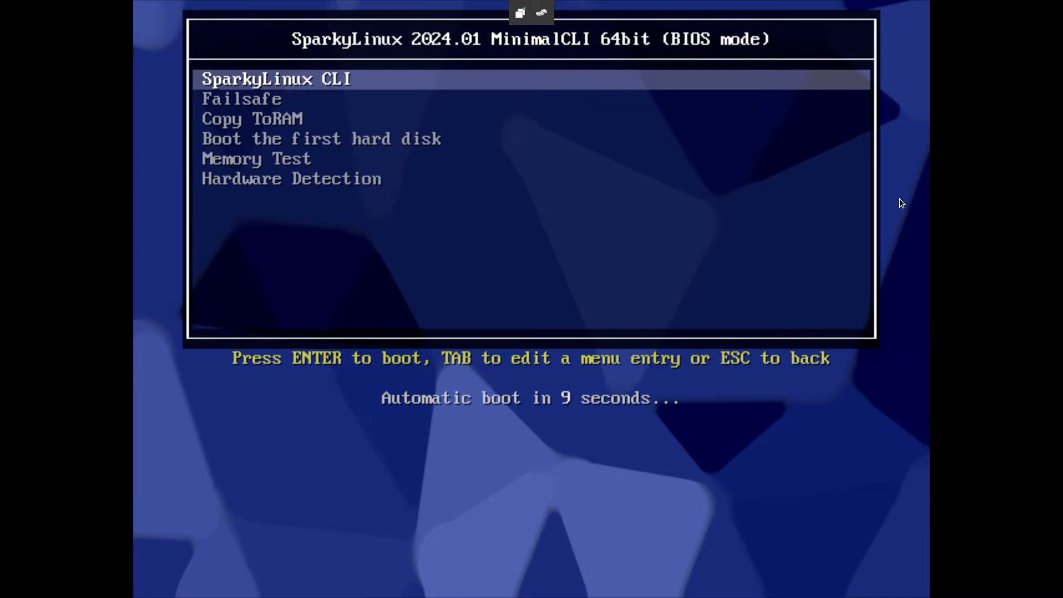
Boot the virtual machine with the SparkyLinux CLI boot entry
key(Down)
key(Up)
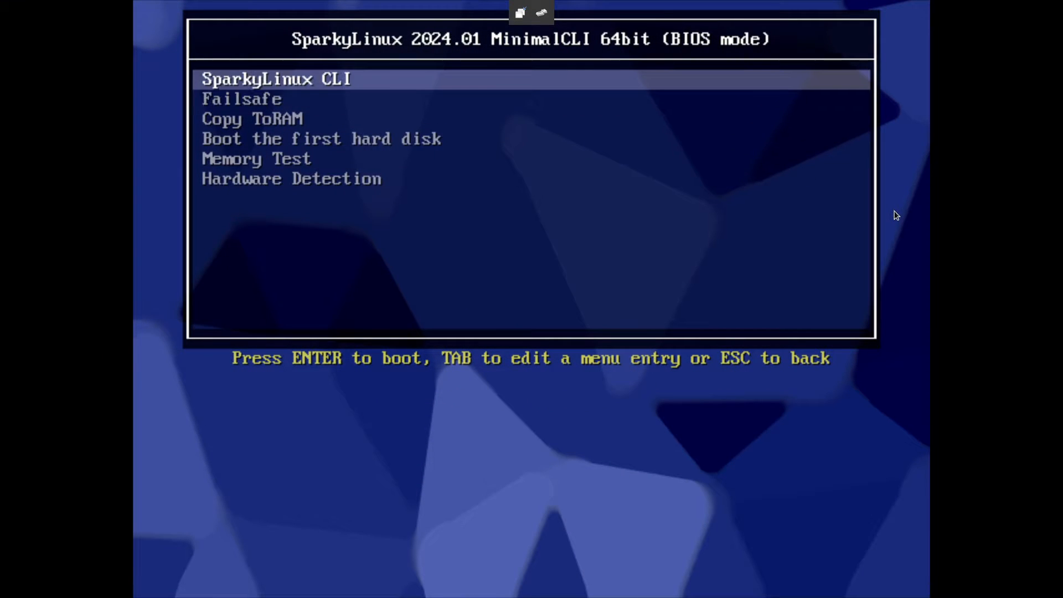
key(Return)
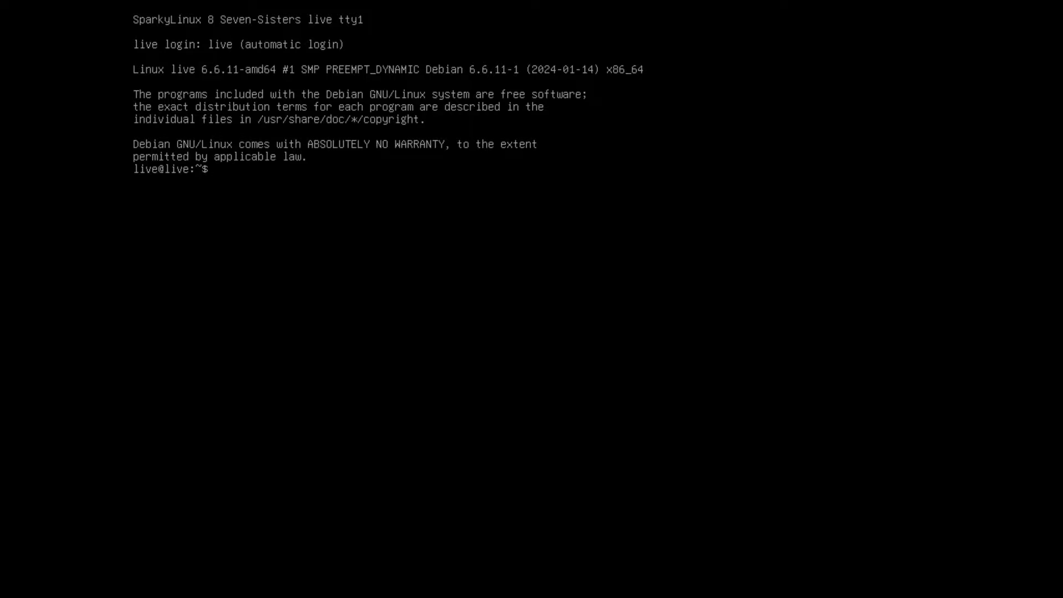
Run sudo sparky-installer in the live console and agree to continue with the Advanced Installer
text(sudo sparky-installer)
key(Return)
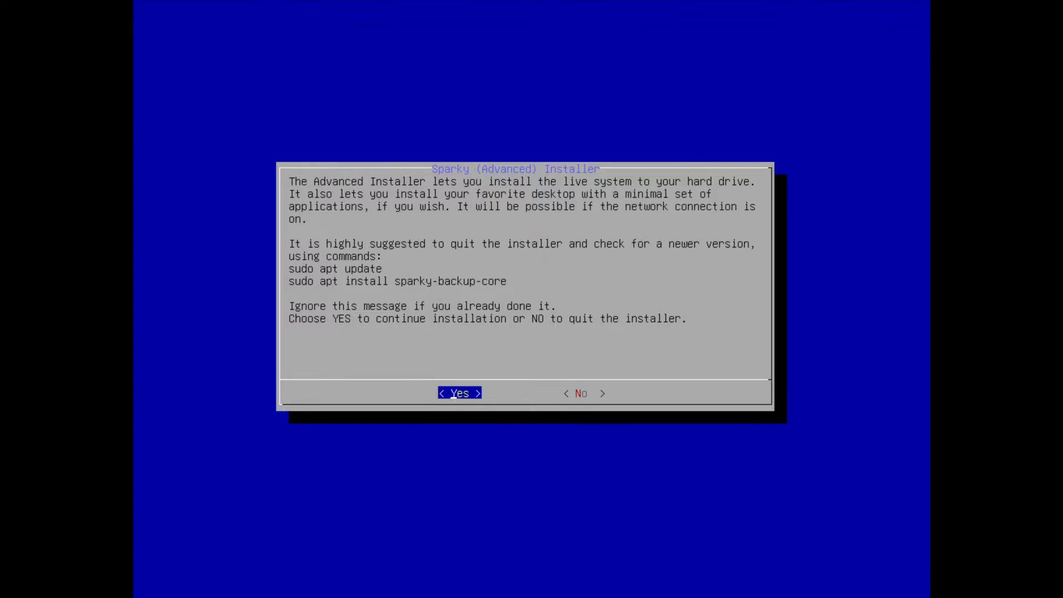
key(Return)
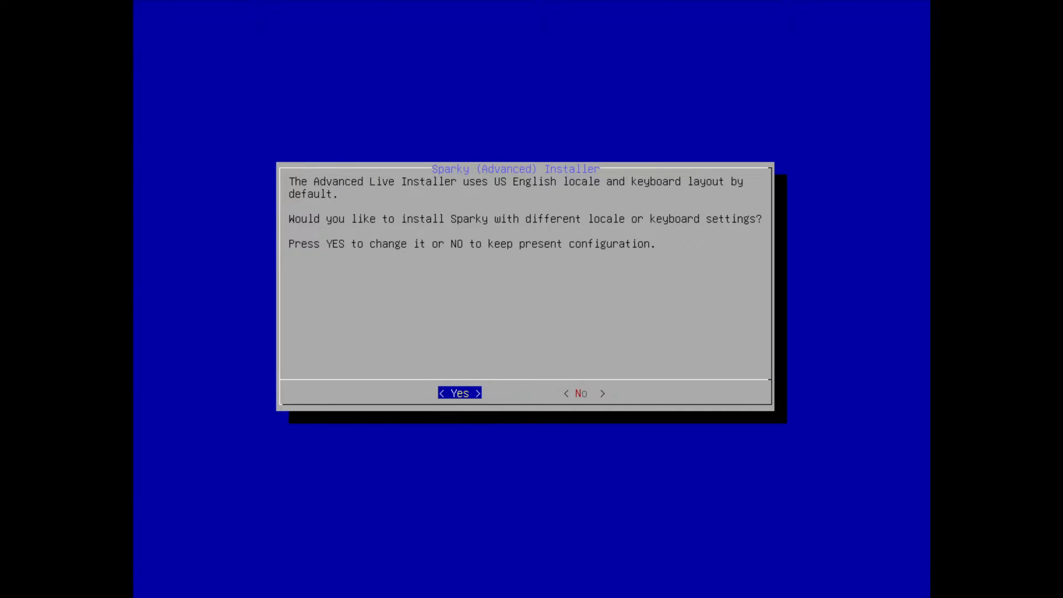
Choose to configure locale and keyboard settings, accept the existing locale selection and use en_US.UTF-8 as the default locale
key(Return)
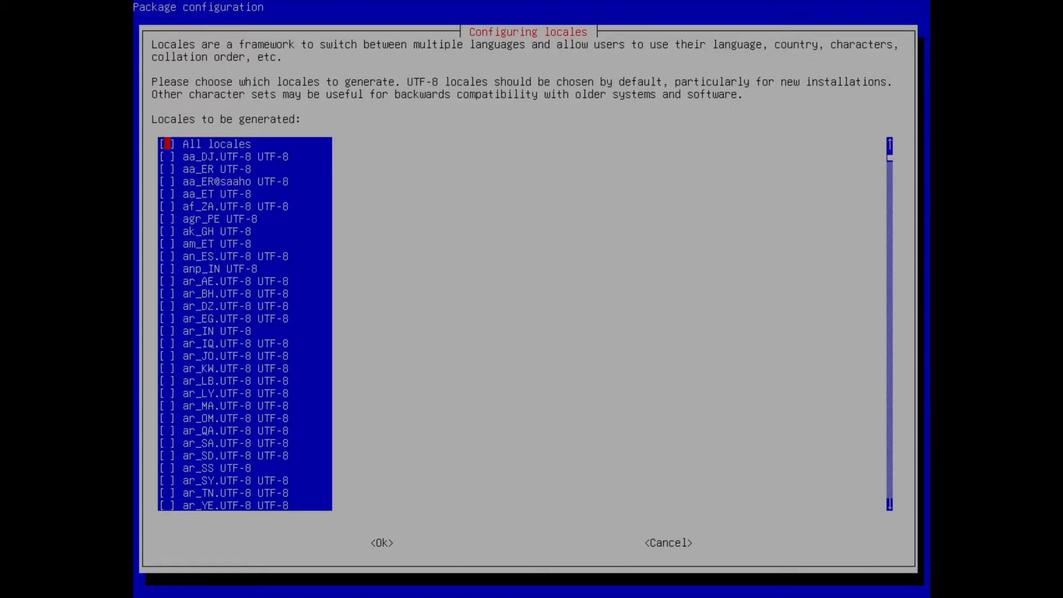
key(Tab)
key(Return)
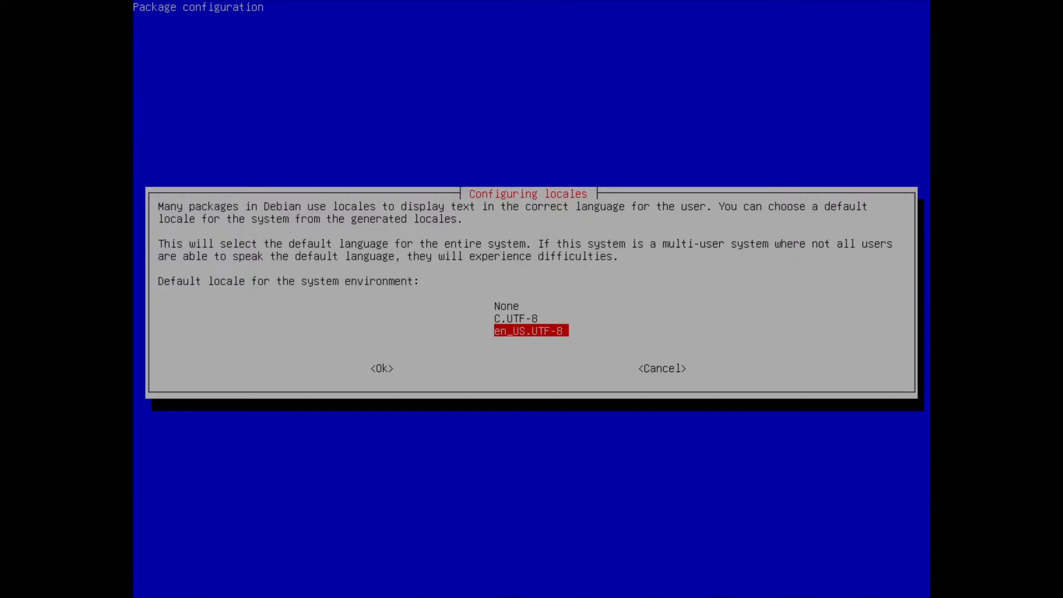
key(Tab)
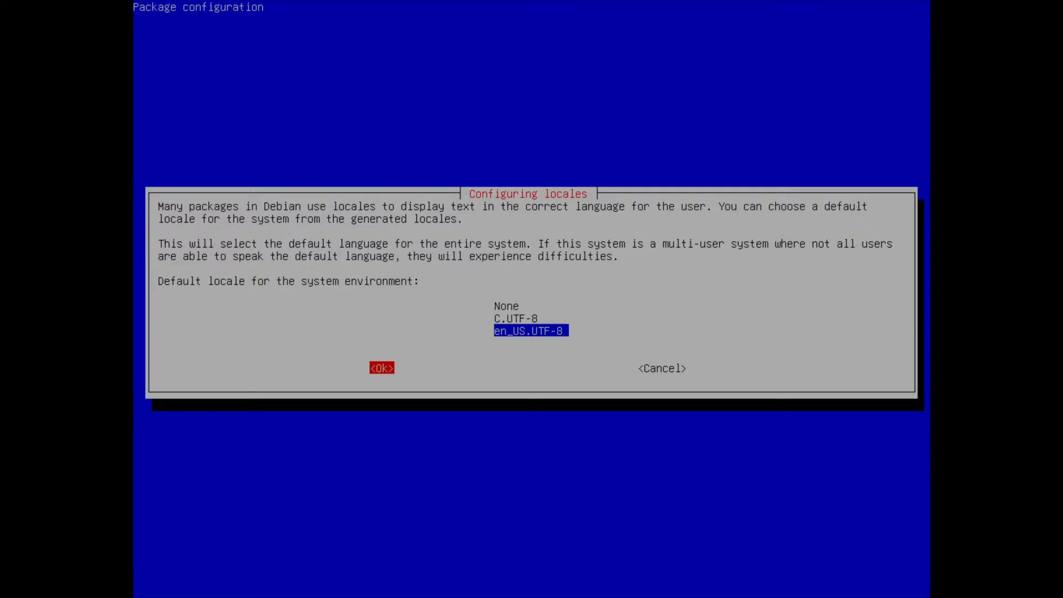
key(Return)
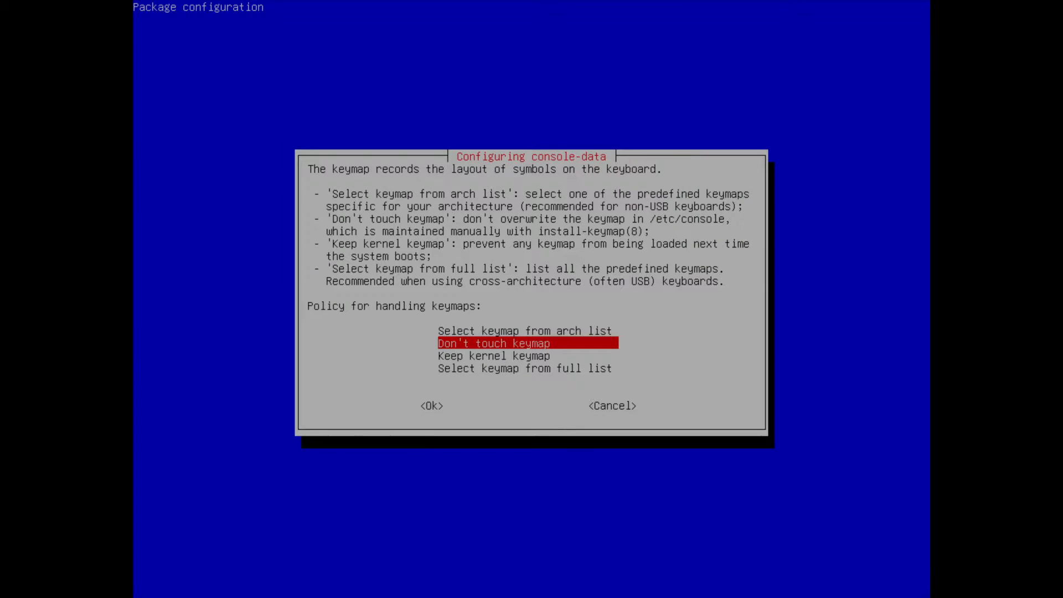
Accept the "Don't touch keymap" policy and use UTF-8 as the console encoding
key(Tab)
key(Return)
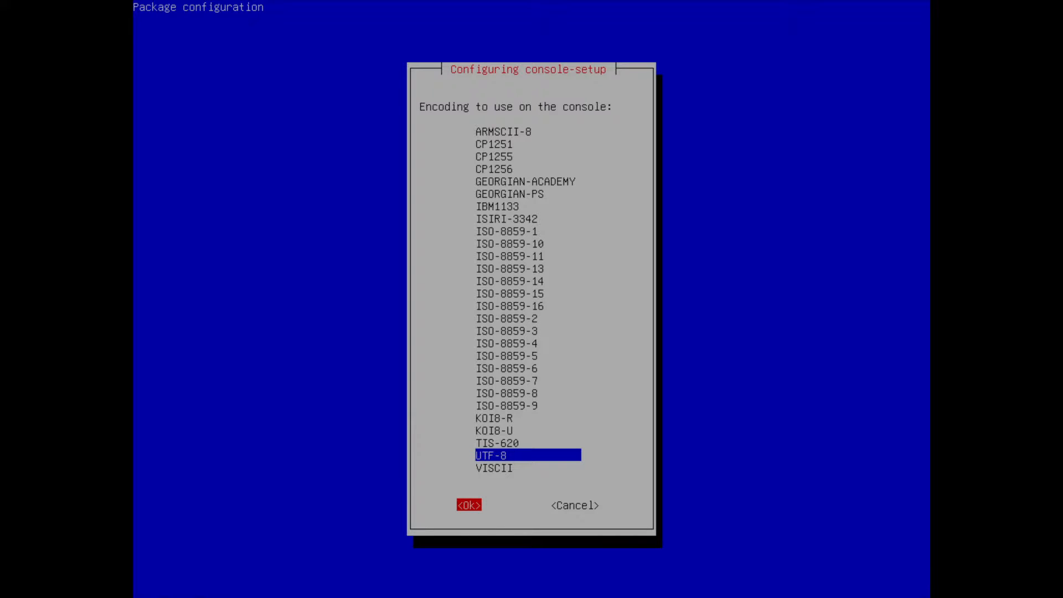
key(Return)
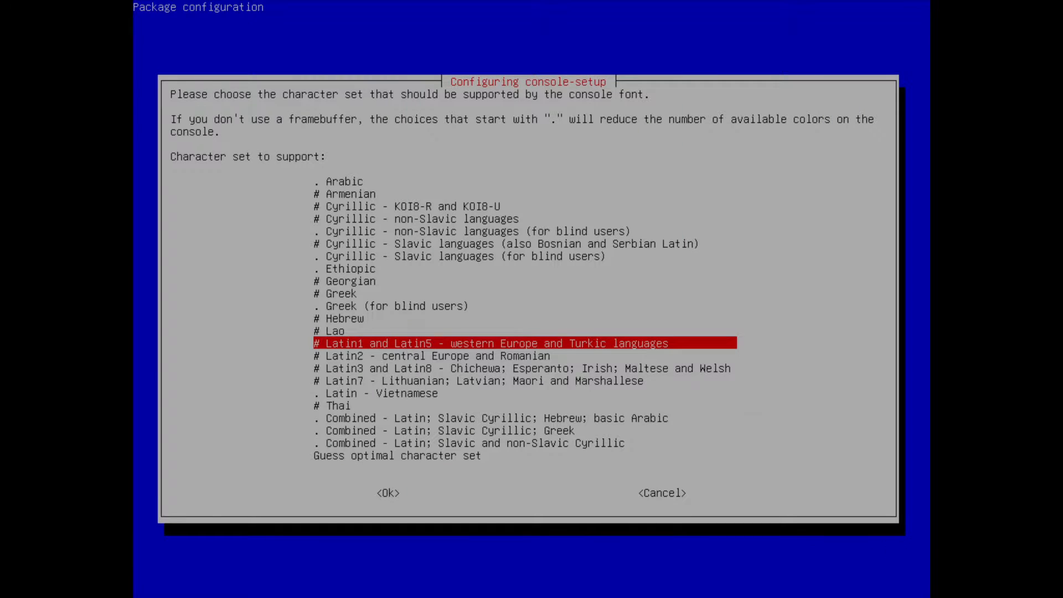
Configure the console font with the Latin1 and Latin5 character set, the Fixed font and size 8x16
key(Tab)
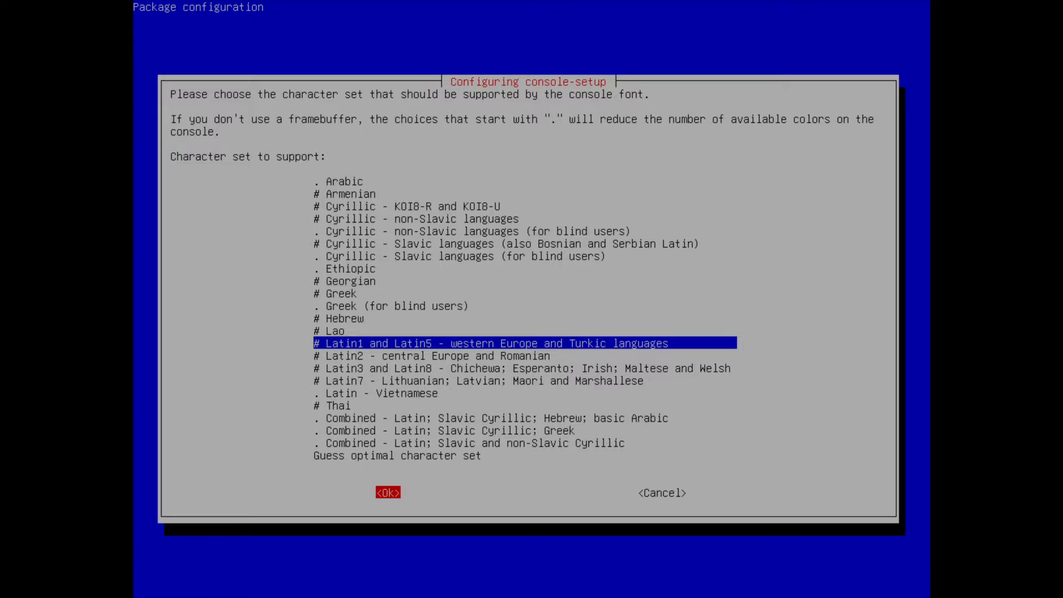
key(Return)
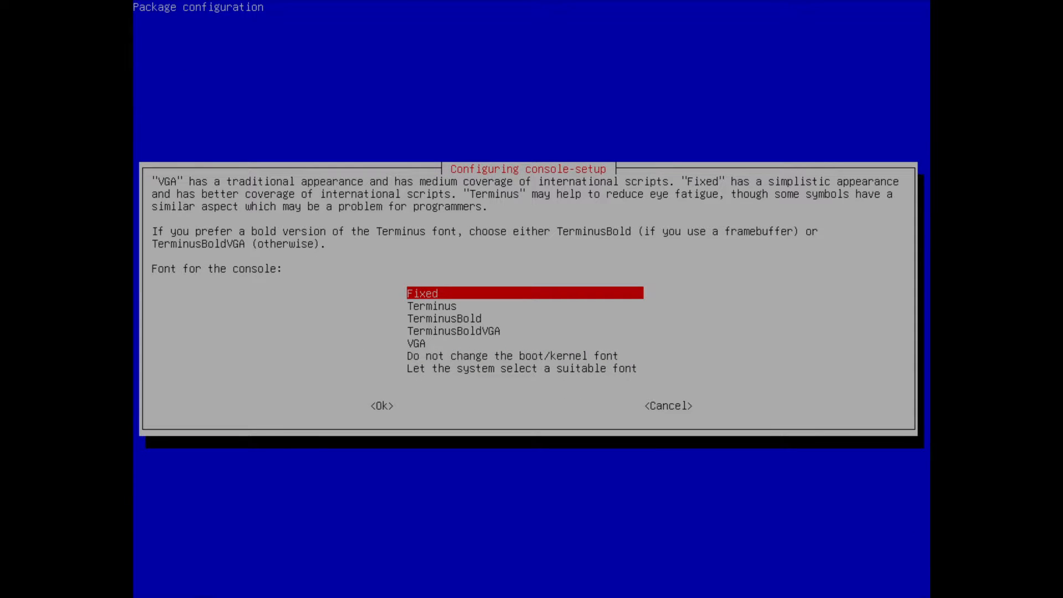
key(Return)
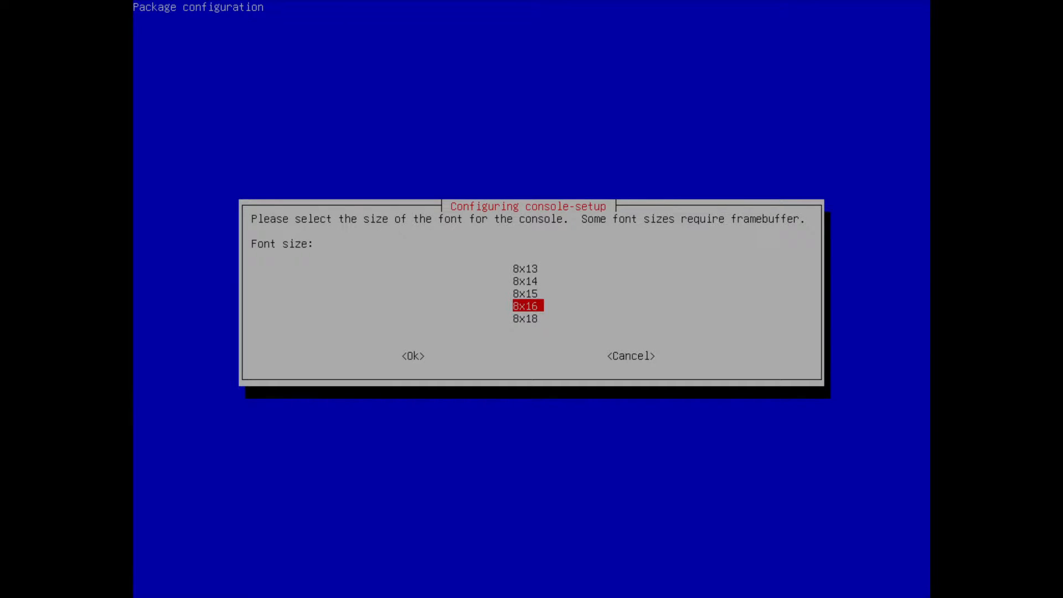
key(Return)
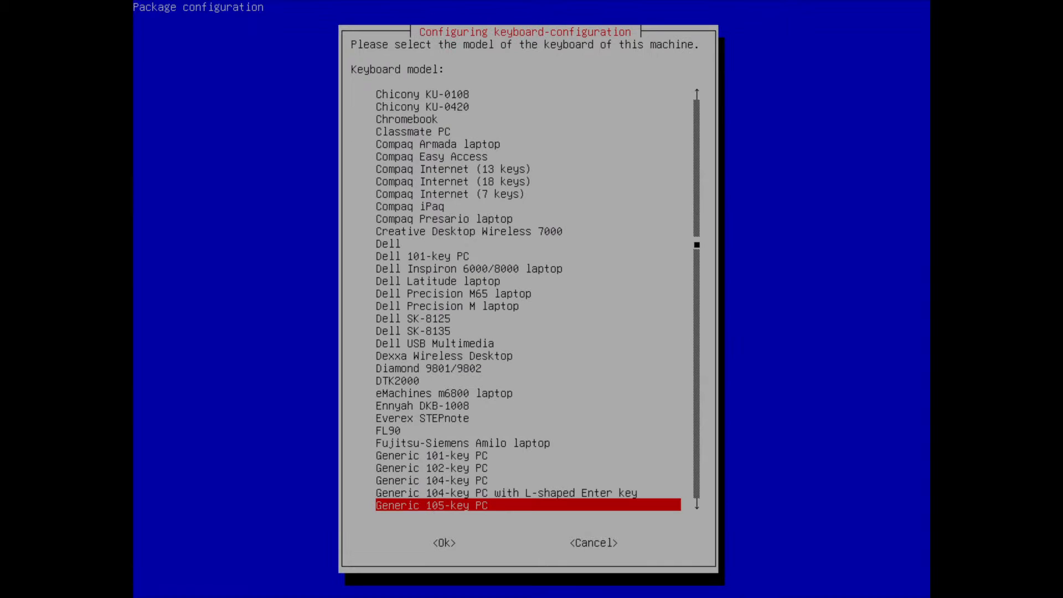
Configure the keyboard as Generic 105-key PC, with the layout's default AltGr key and no compose key
key(Tab)
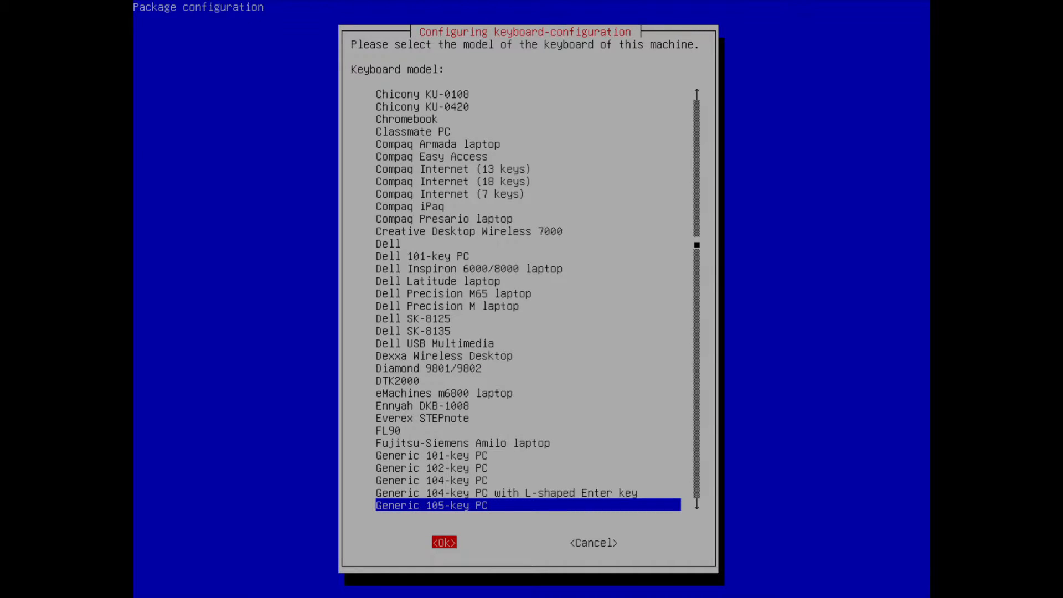
key(Return)
key(Tab)
key(Return)
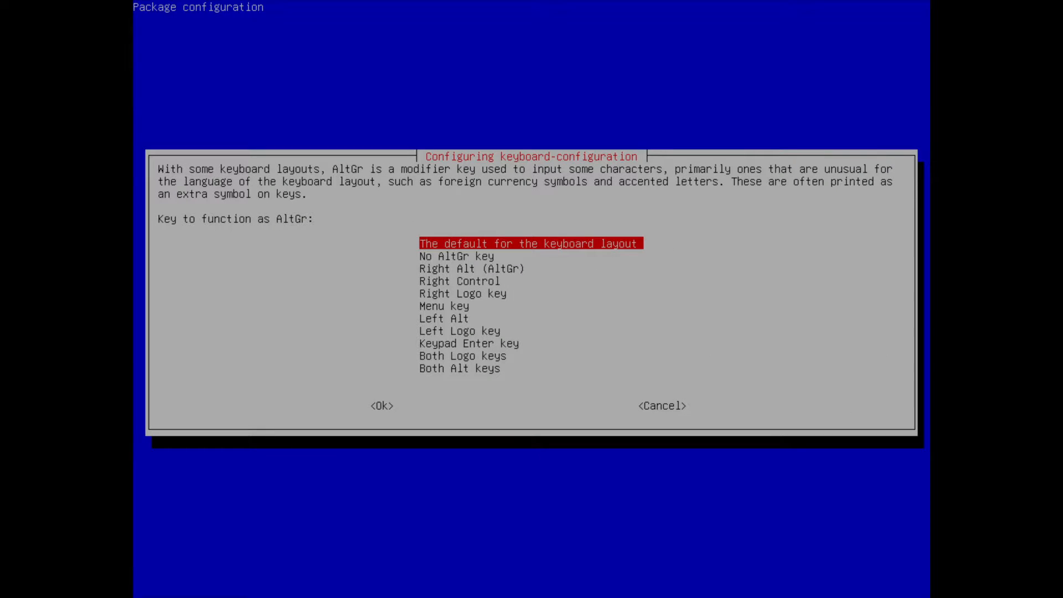
key(Return)
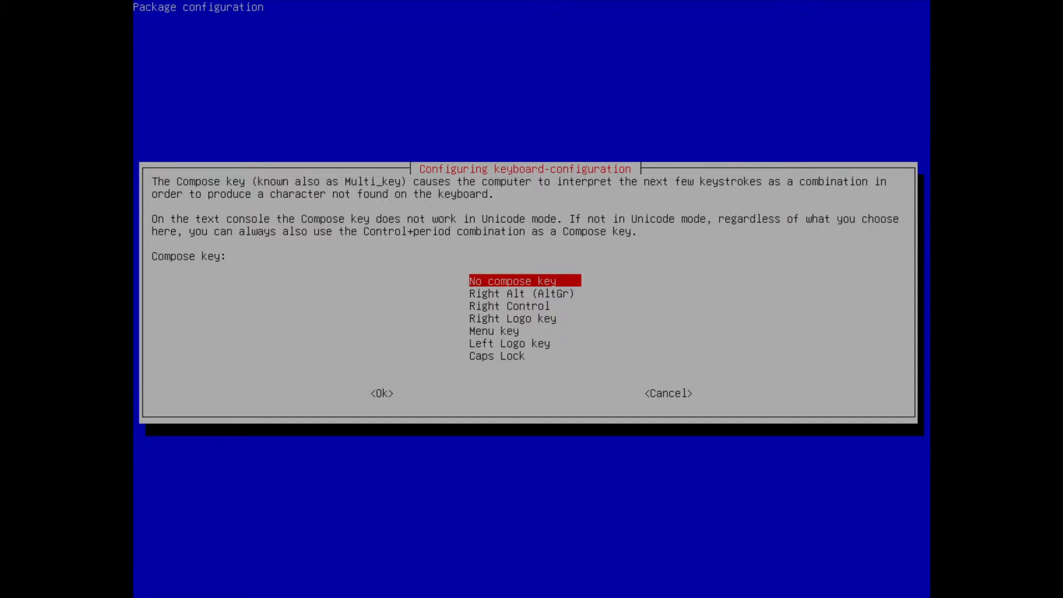
key(Return)
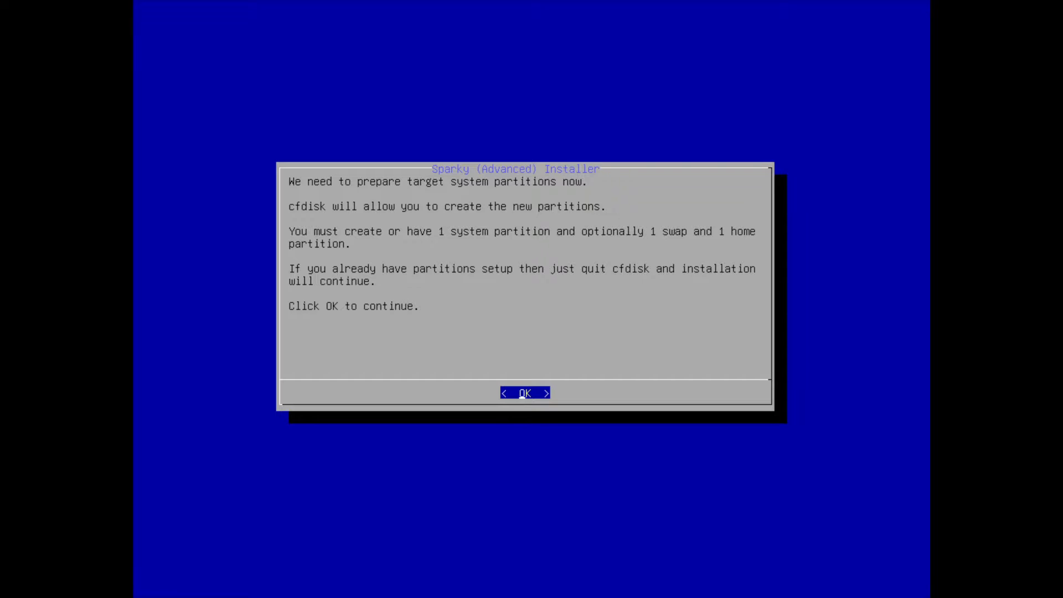
Continue to partitioning, choose drive vda and give it a dos label in cfdisk
key(Return)
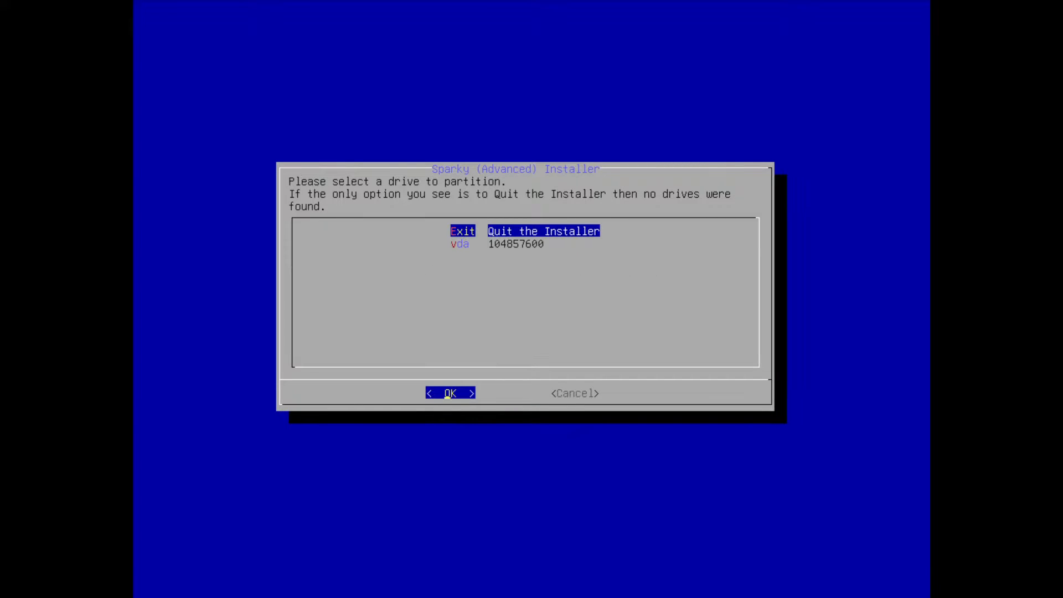
key(Down)
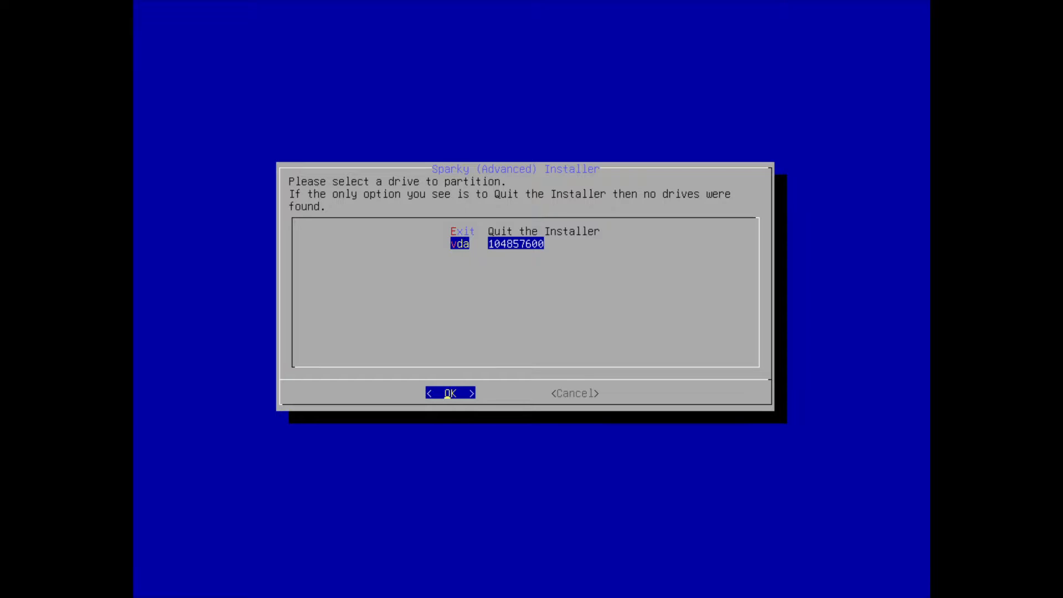
key(Return)
key(Down)
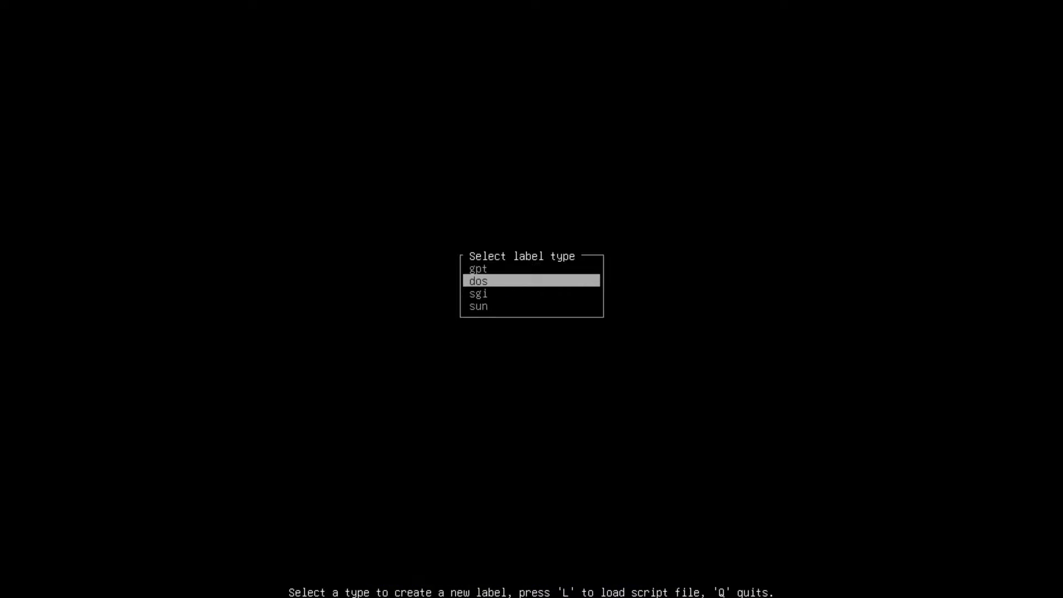
key(Up)
key(Down)
key(Return)
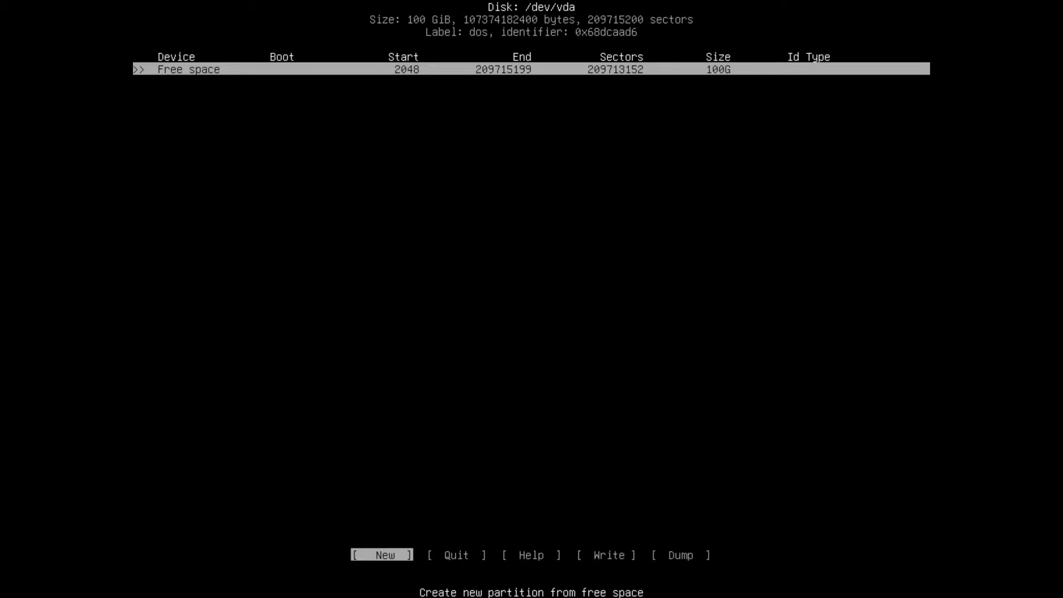
Create a 100G primary partition from the free space and mark it bootable
key(Return)
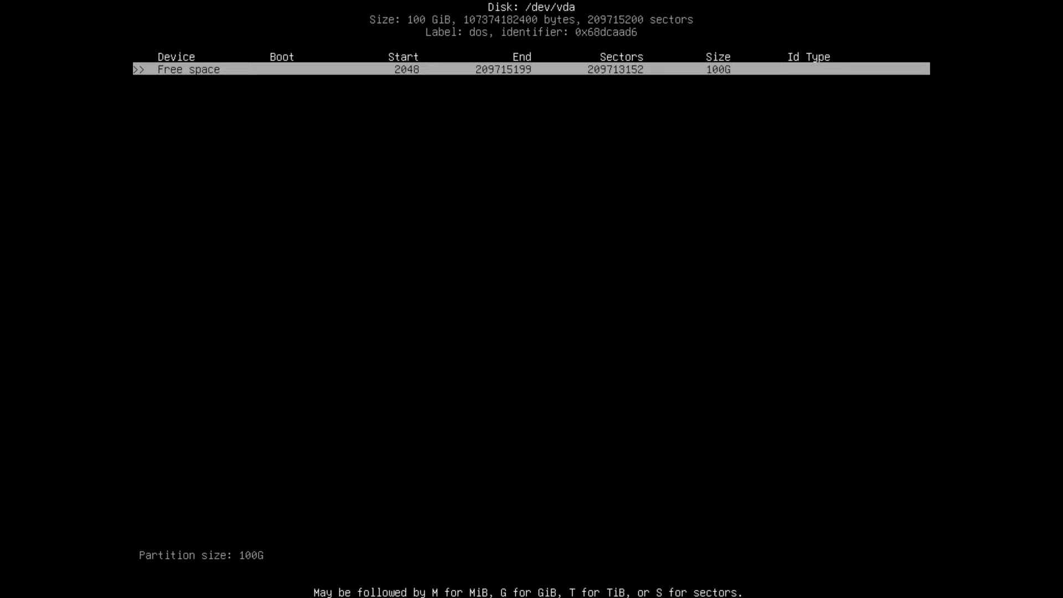
key(Return)
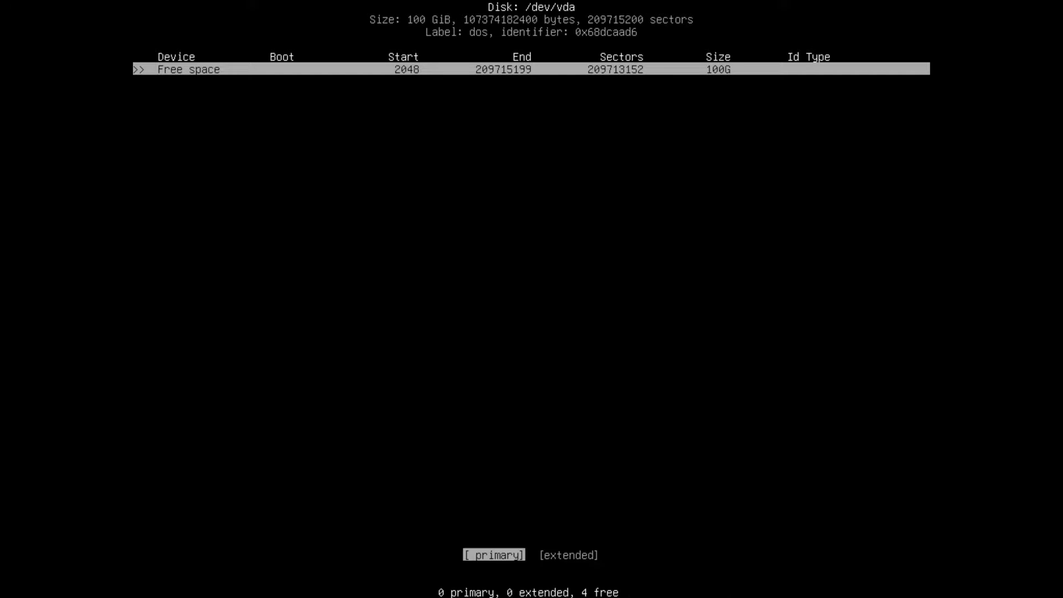
key(Return)
key(Left)
key(Left)
key(Left)
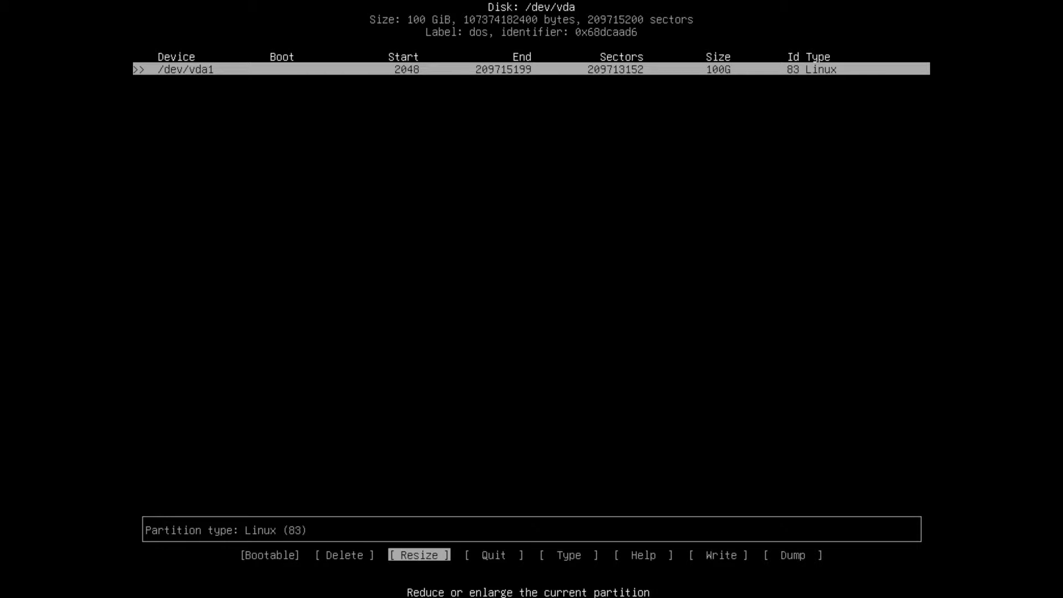
key(Return)
Write the partition table to disk, confirming with yes, and quit cfdisk
key(Right)
key(Right)
key(Right)
key(Right)
key(Right)
key(Right)
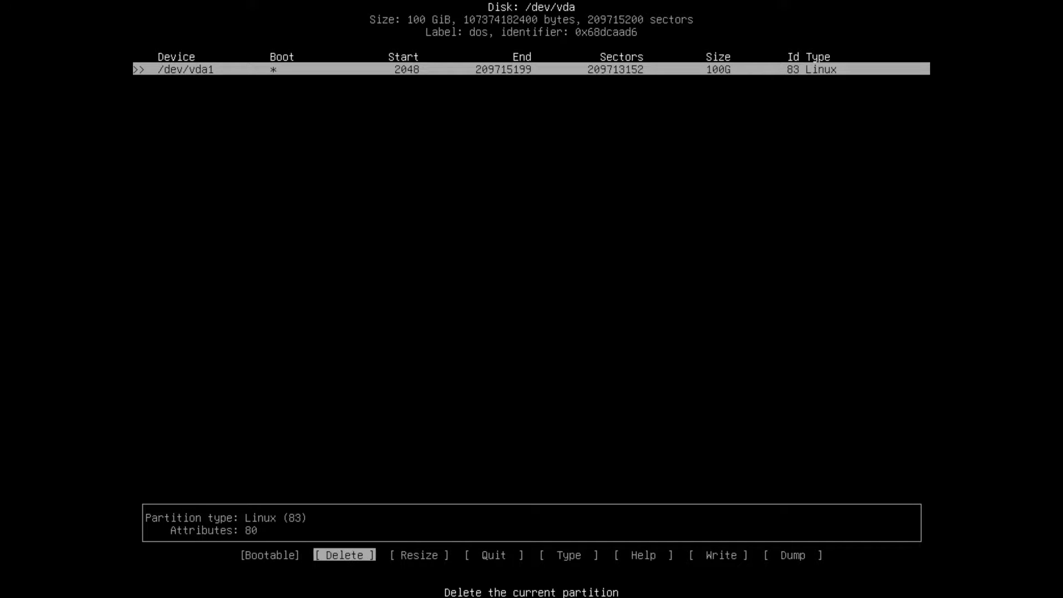
key(Return)
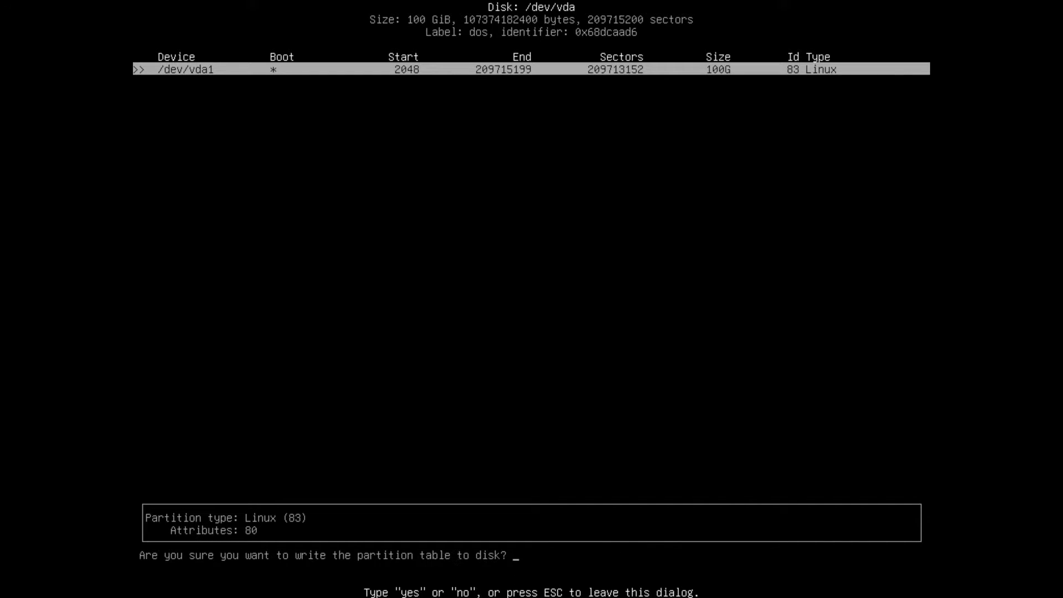
text(yes)
key(Return)
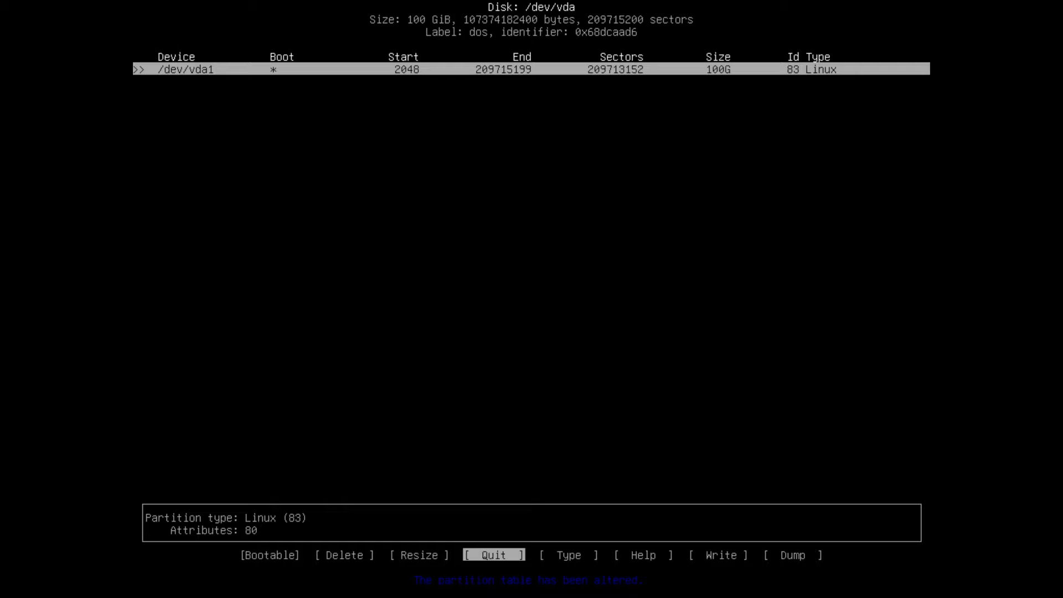
key(Return)
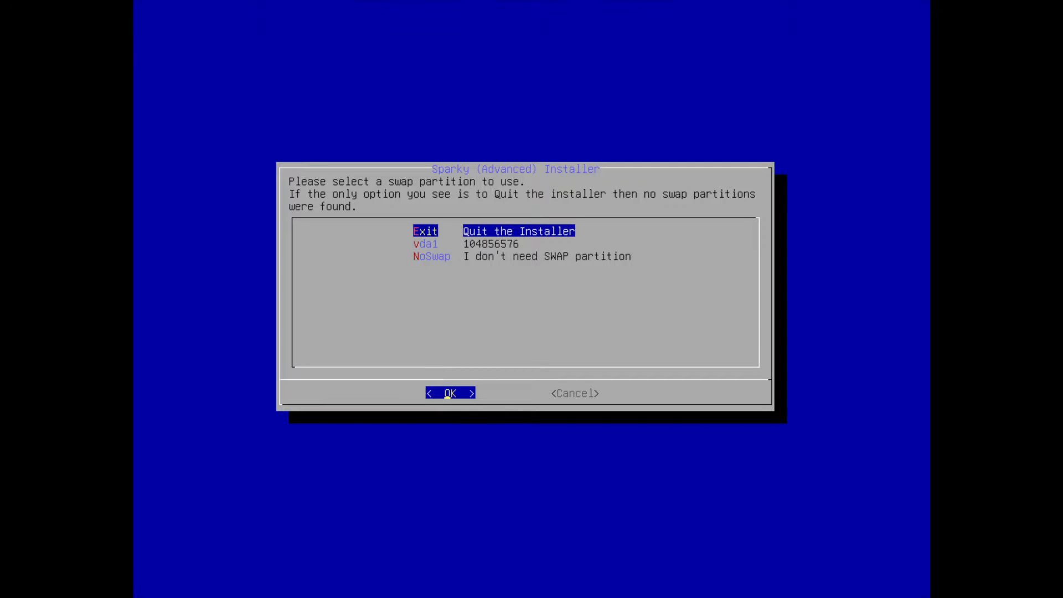
Choose the NoSwap option to install without a swap partition
key(Down)
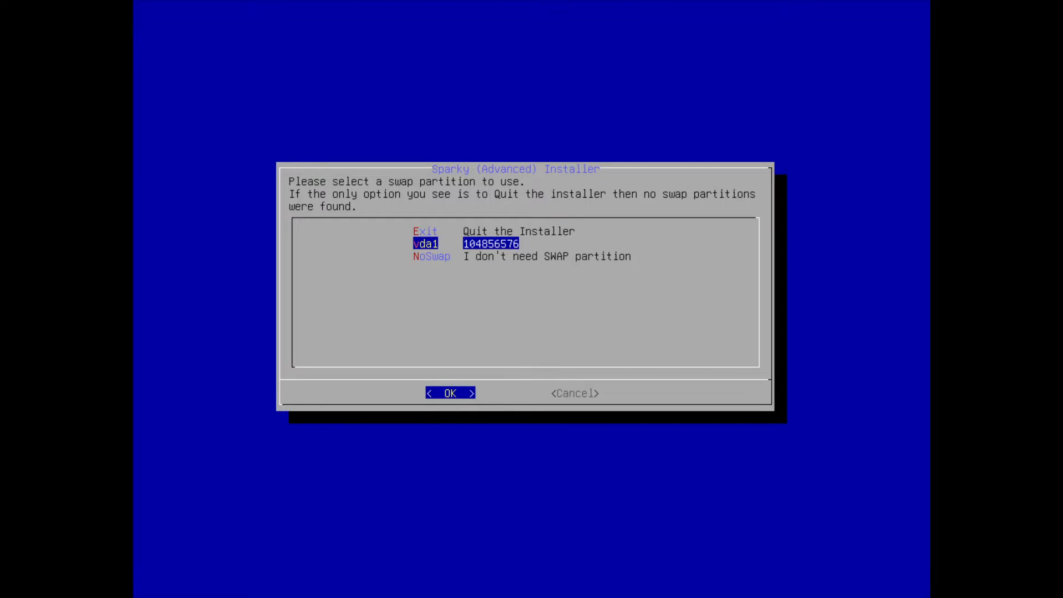
key(Down)
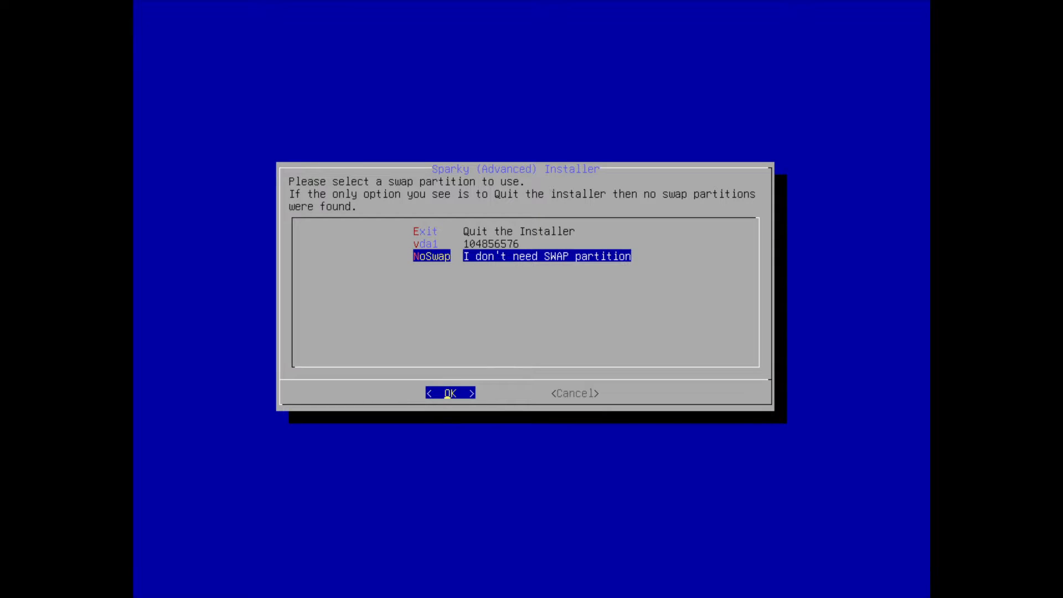
key(Return)
Select vda1 as the root partition with the Ext4 file system and put /home on the root partition
key(Down)
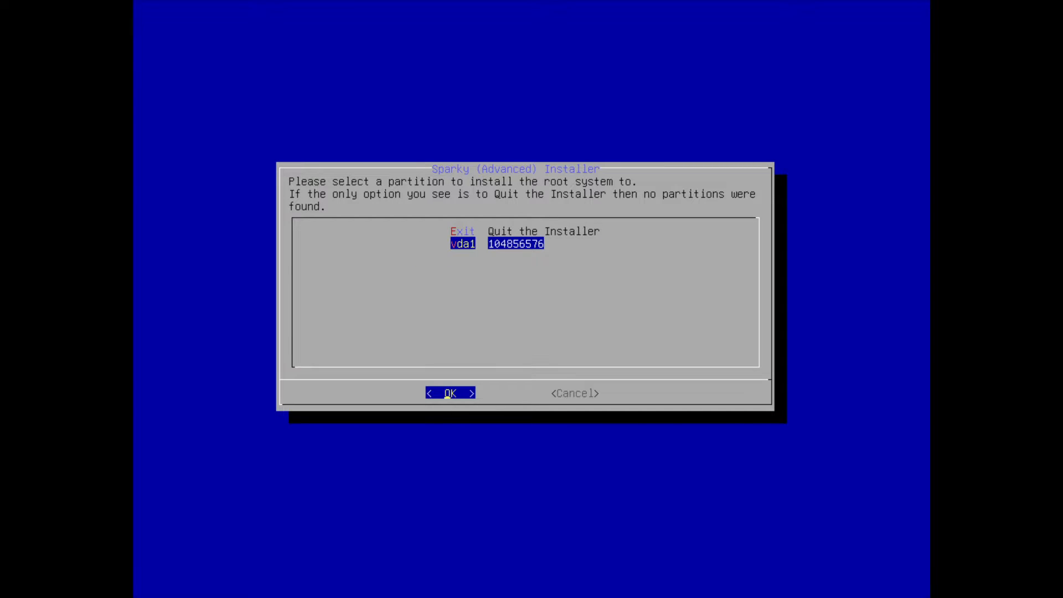
key(Return)
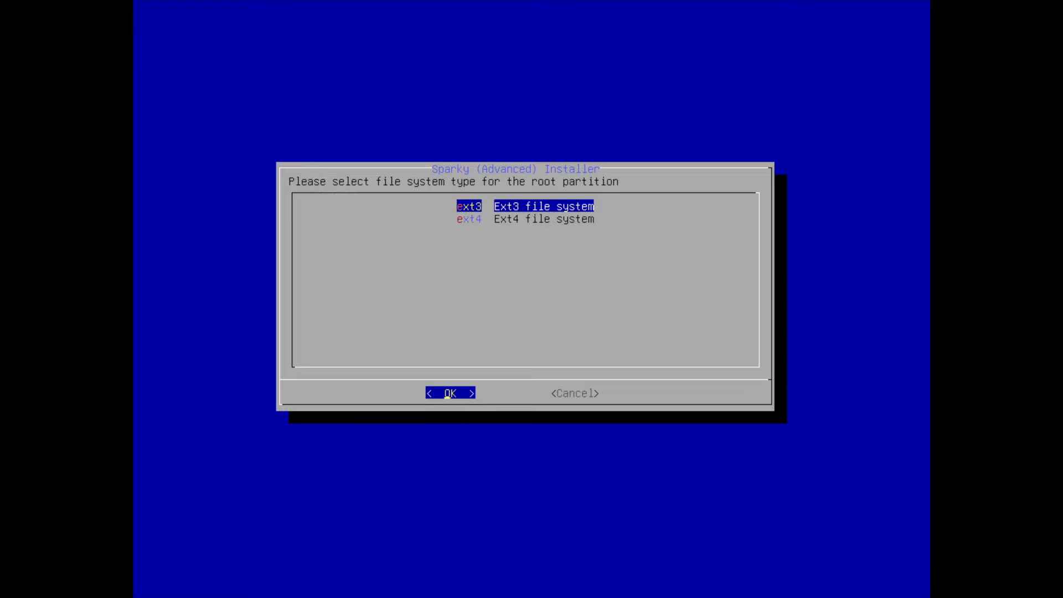
key(Down)
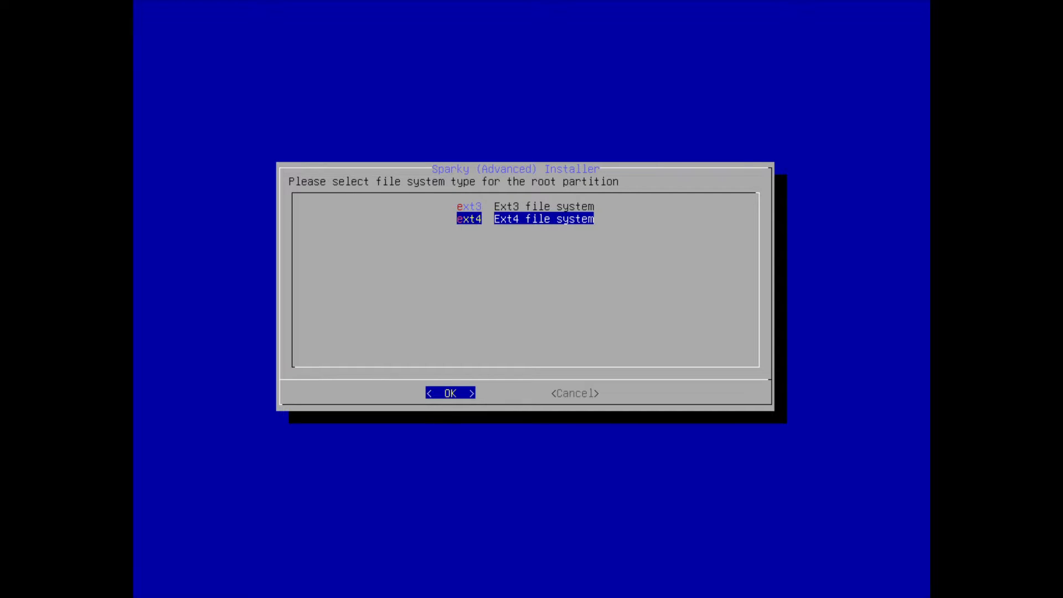
key(Return)
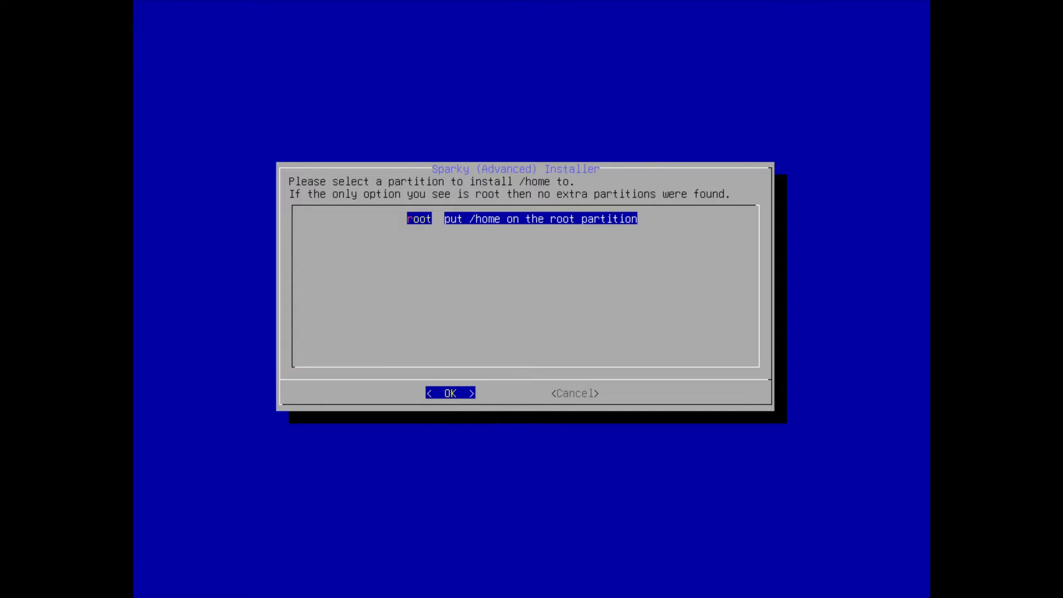
key(Return)
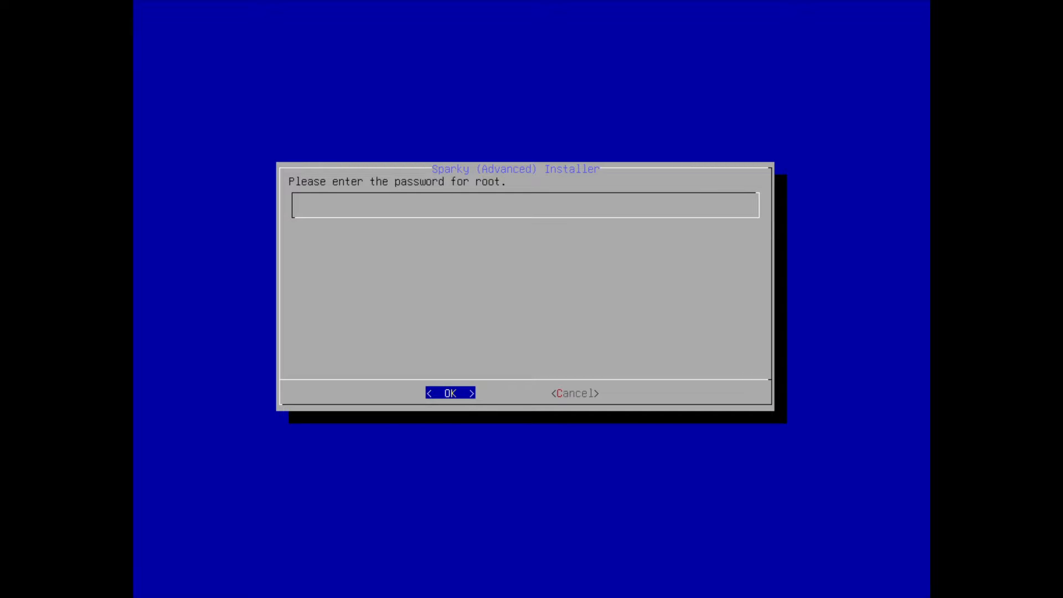
Enter the root password, and set up the new user account with its real name, username and password
key(Return)
key(Return)
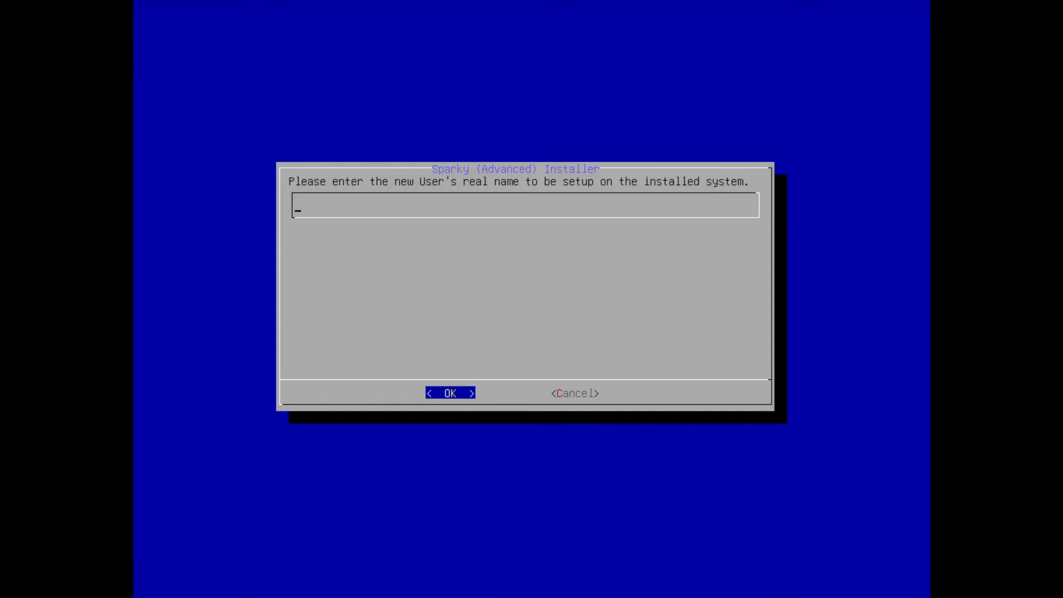
key(Return)
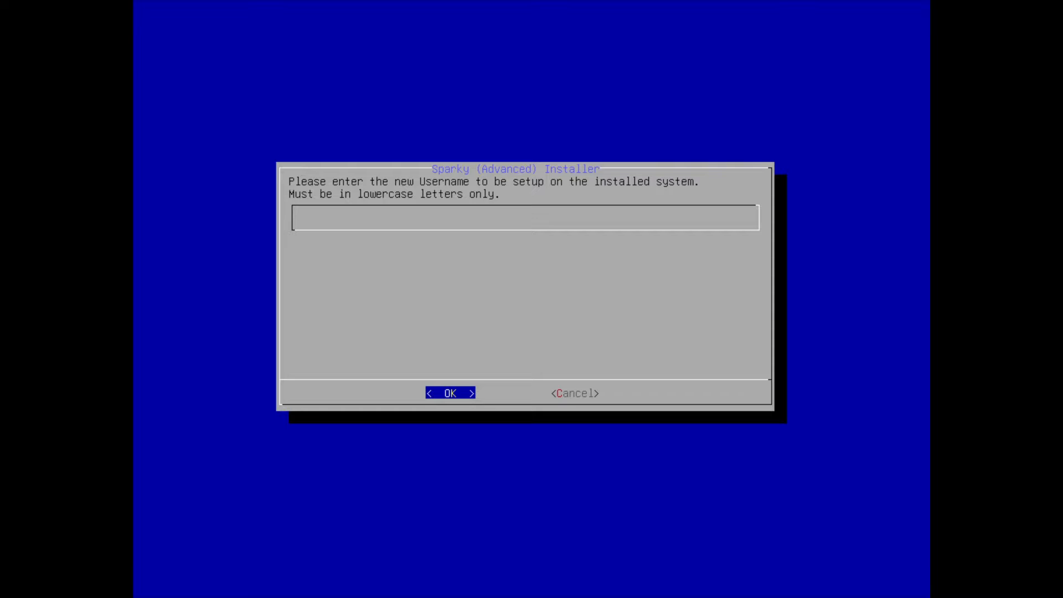
key(Return)
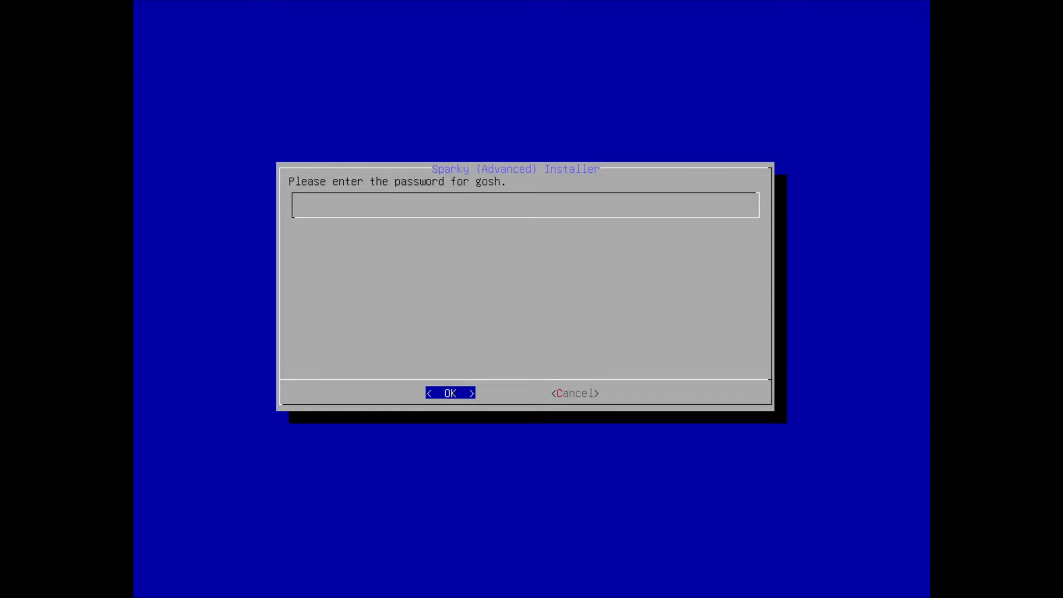
key(Return)
key(Return)
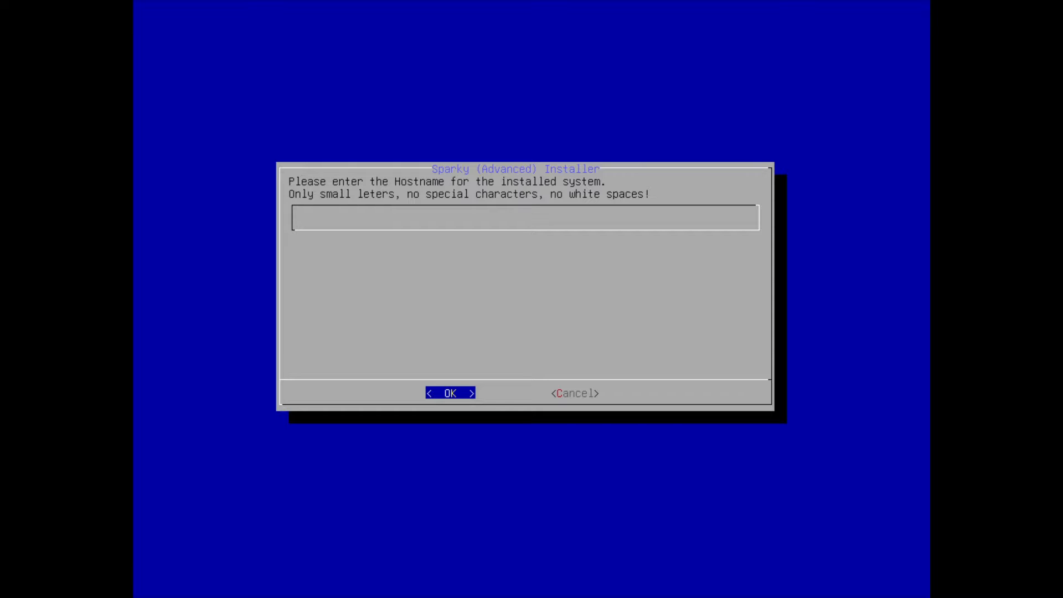
Set the hostname to sparkylinuxcli and install GRUB to the master boot record of vda with a 5 sec delay
text(sparkylinuxcli)
key(Return)
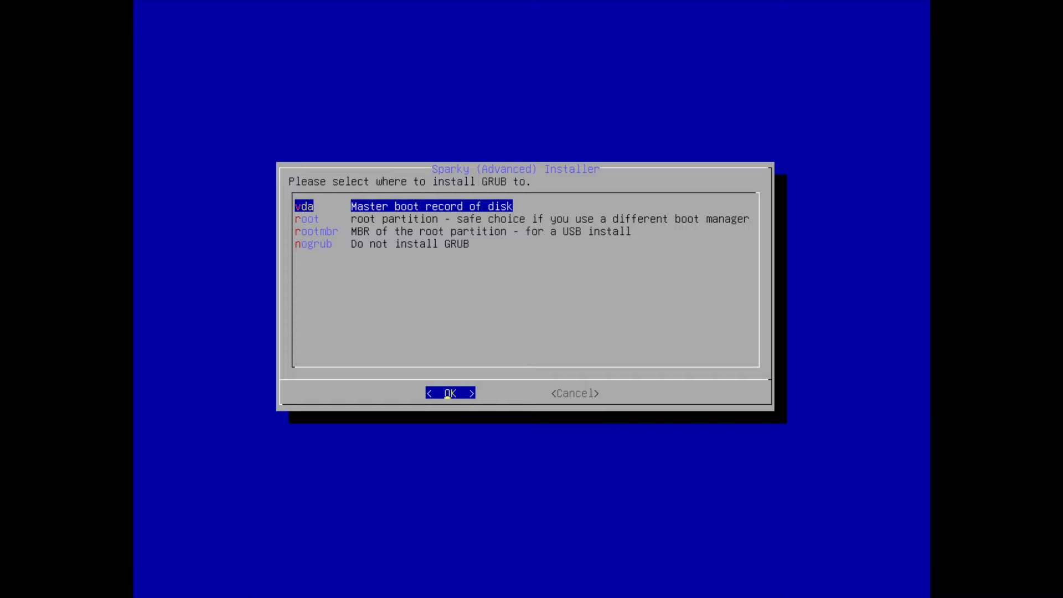
key(Return)
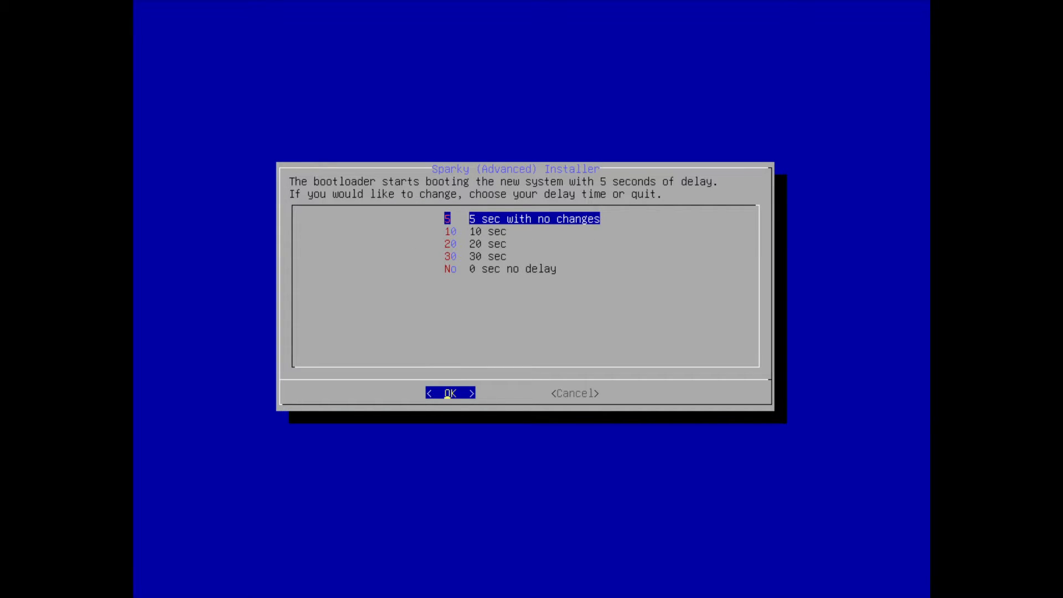
key(Return)
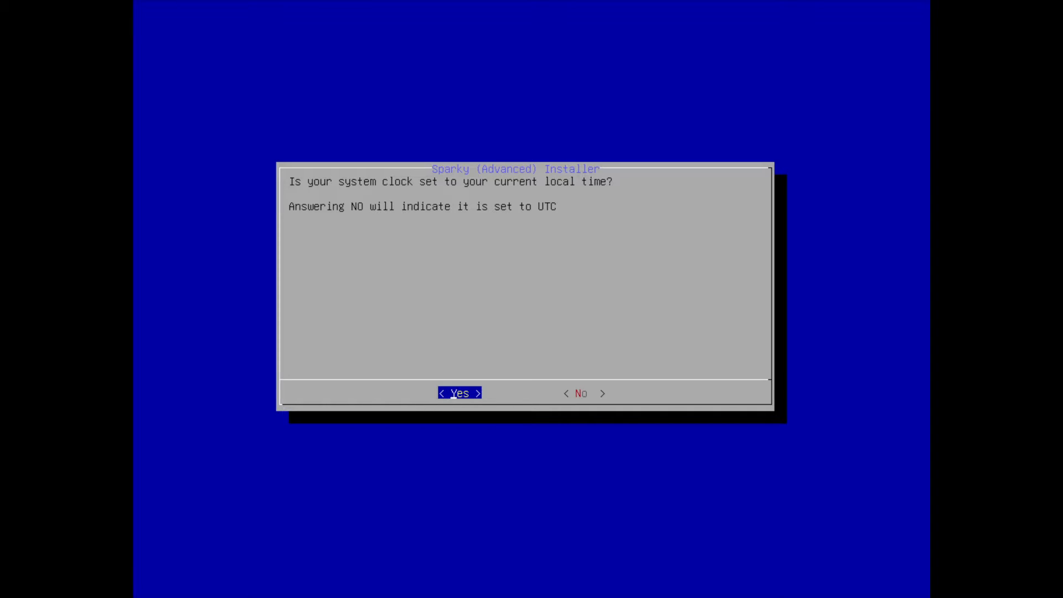
Keep the system clock on local time with a timezone from the America entries, and confirm the settings to start the installation
key(Return)
key(Down)
key(Down)
key(Down)
key(Down)
key(Down)
key(Down)
key(Down)
key(Down)
key(Down)
key(Down)
key(Down)
key(Down)
key(Down)
key(Down)
key(Down)
key(Down)
key(Down)
key(Down)
key(Down)
key(Down)
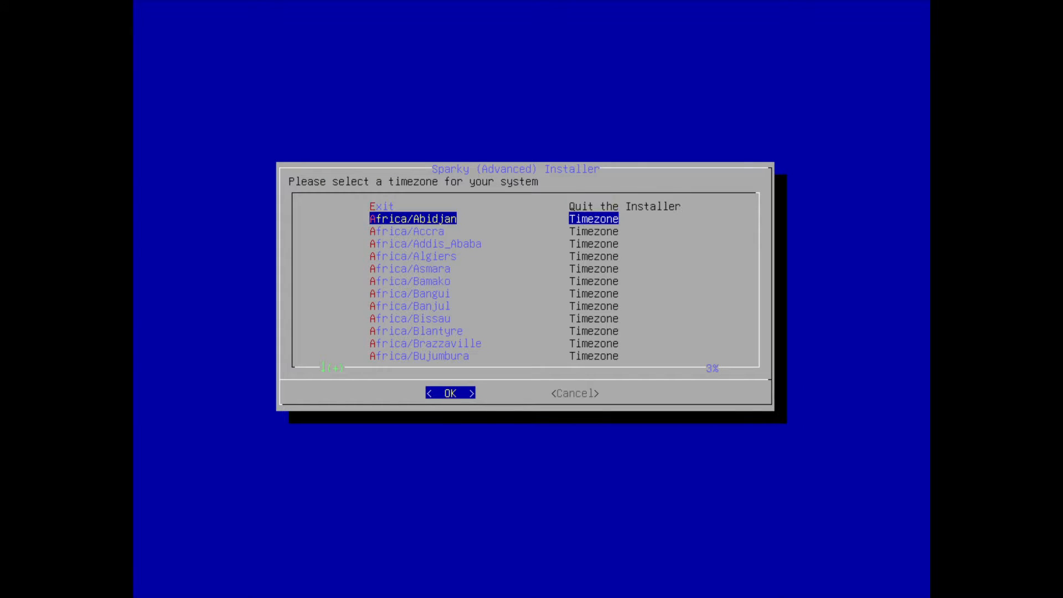
key(Down)
key(Down)
key(Down)
key(Down)
key(Down)
key(Down)
key(Down)
key(Down)
key(Down)
key(Down)
key(Down)
key(Down)
key(Down)
key(Down)
key(Down)
key(Down)
key(Down)
key(Down)
key(Down)
key(Down)
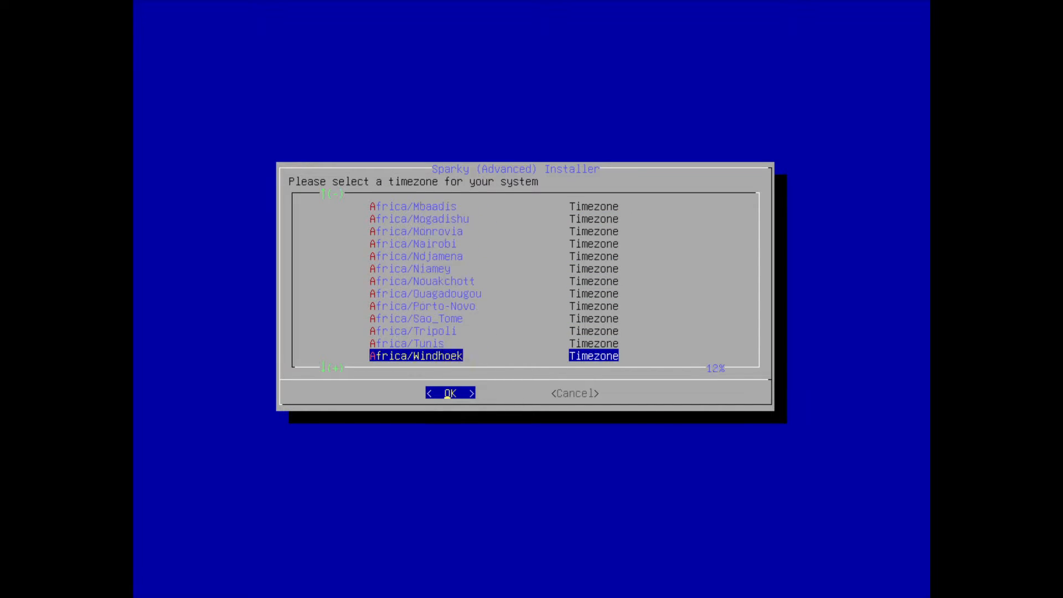
key(Down)
key(Down)
key(Down)
key(Down)
key(Down)
key(Down)
key(Down)
key(Down)
key(Down)
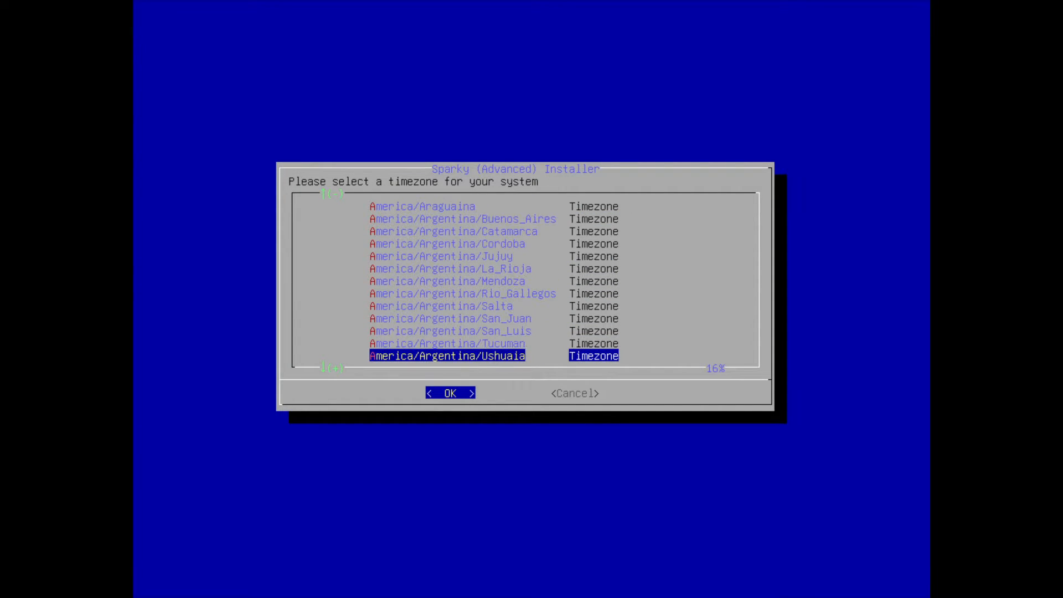
key(Down)
key(Down)
key(Down)
key(Down)
key(Down)
key(Down)
key(Down)
key(Down)
key(Down)
key(Down)
key(Down)
key(Down)
key(Down)
key(Down)
key(Down)
key(Down)
key(Down)
key(Down)
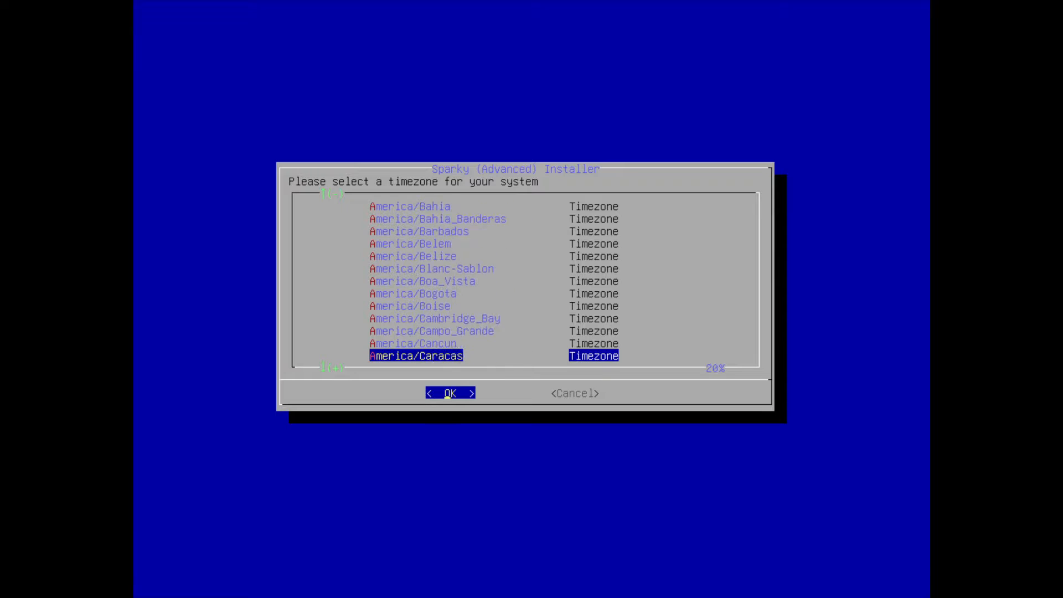
key(Down)
key(Down)
key(Down)
key(Down)
key(Down)
key(Down)
key(Down)
key(Down)
key(Down)
key(Down)
key(Down)
key(Down)
key(Down)
key(Down)
key(Down)
key(Down)
key(Down)
key(Down)
key(Down)
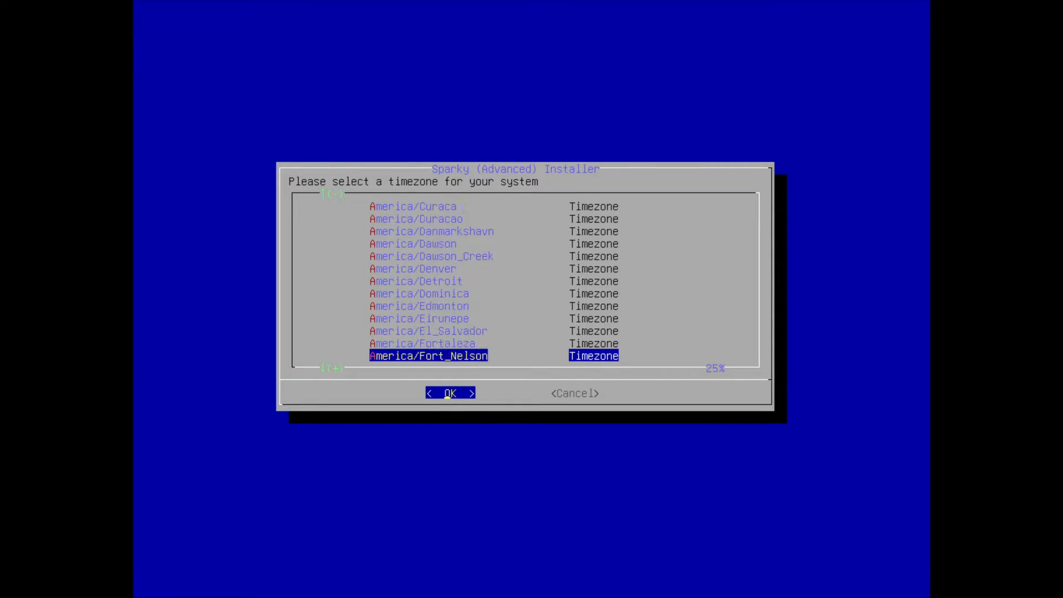
key(Down)
key(Down)
key(Down)
key(Down)
key(Down)
key(Down)
key(Down)
key(Down)
key(Down)
key(Down)
key(Down)
key(Down)
key(Down)
key(Down)
key(Down)
key(Down)
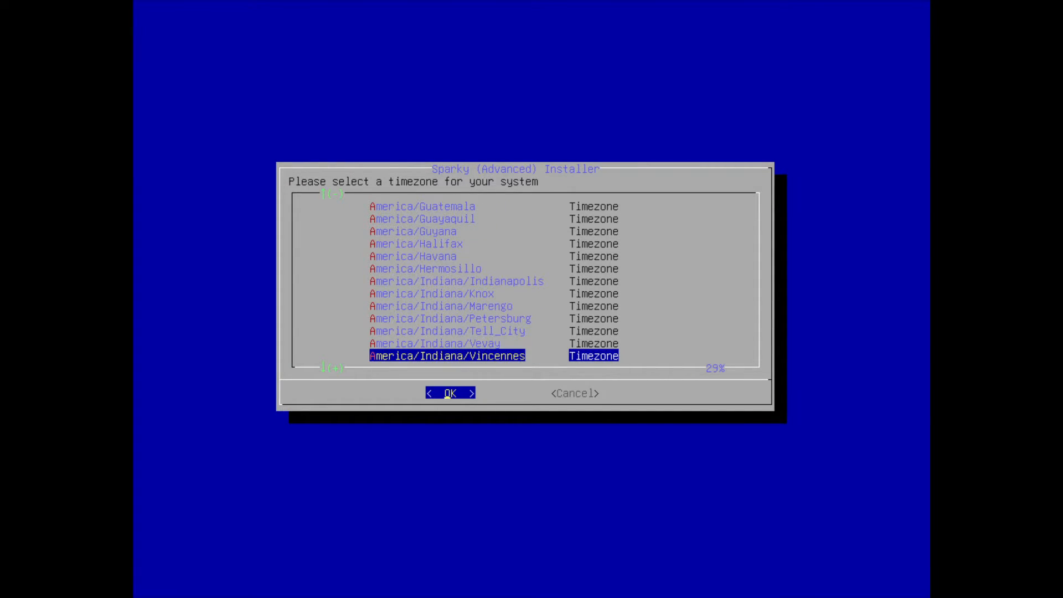
key(Down)
key(Down)
key(Down)
key(Down)
key(Down)
key(Down)
key(Down)
key(Down)
key(Down)
key(Down)
key(Down)
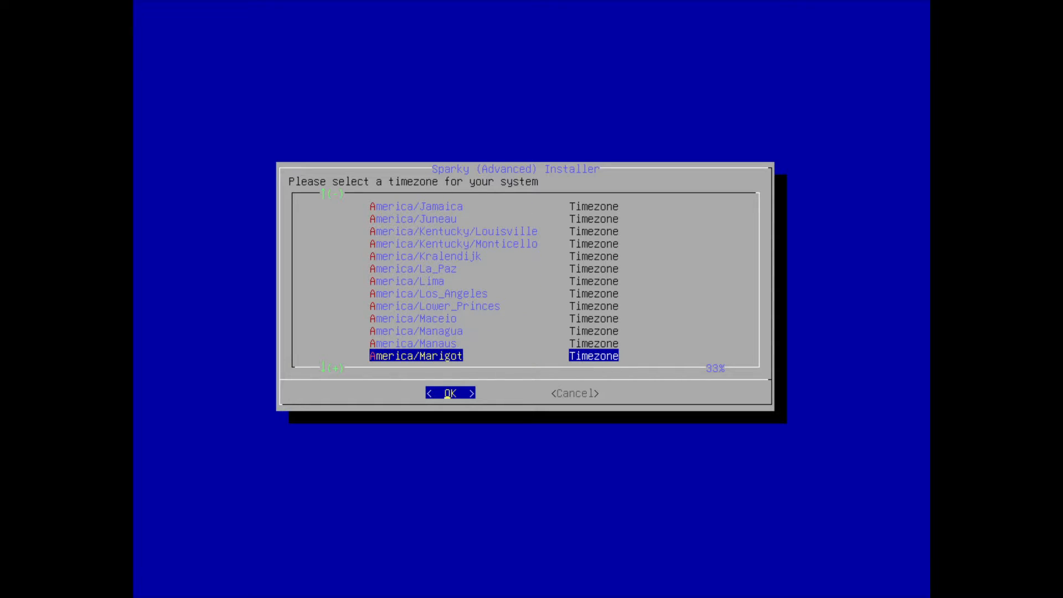
key(Up)
key(Up)
key(Up)
key(Up)
key(Up)
key(Up)
key(Up)
key(Return)
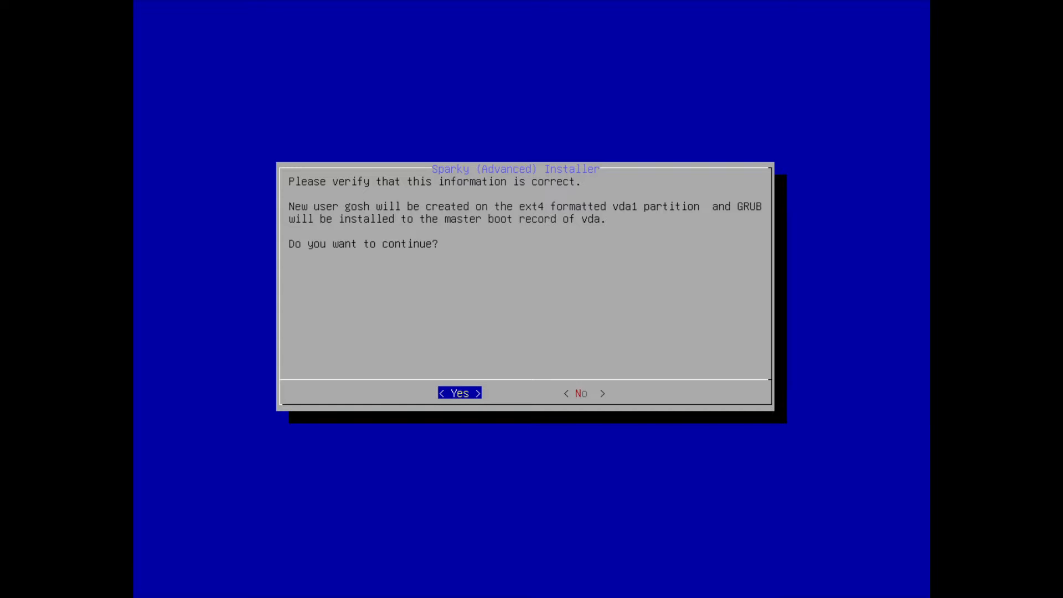
key(Return)
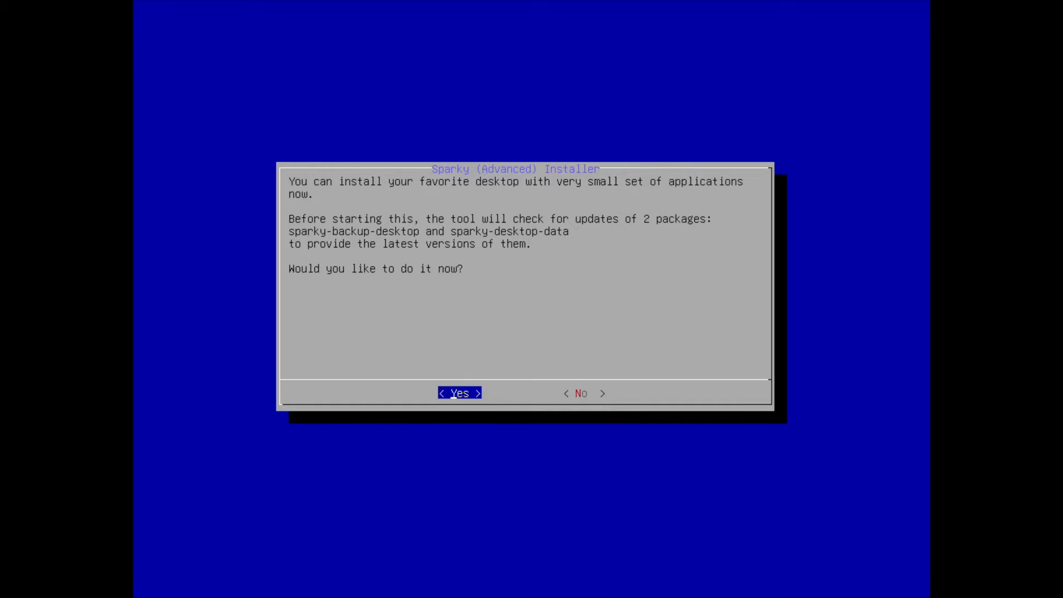
Agree to install a desktop and choose mlvwm, the Macintosh-like Virtual Window Manager
key(Return)
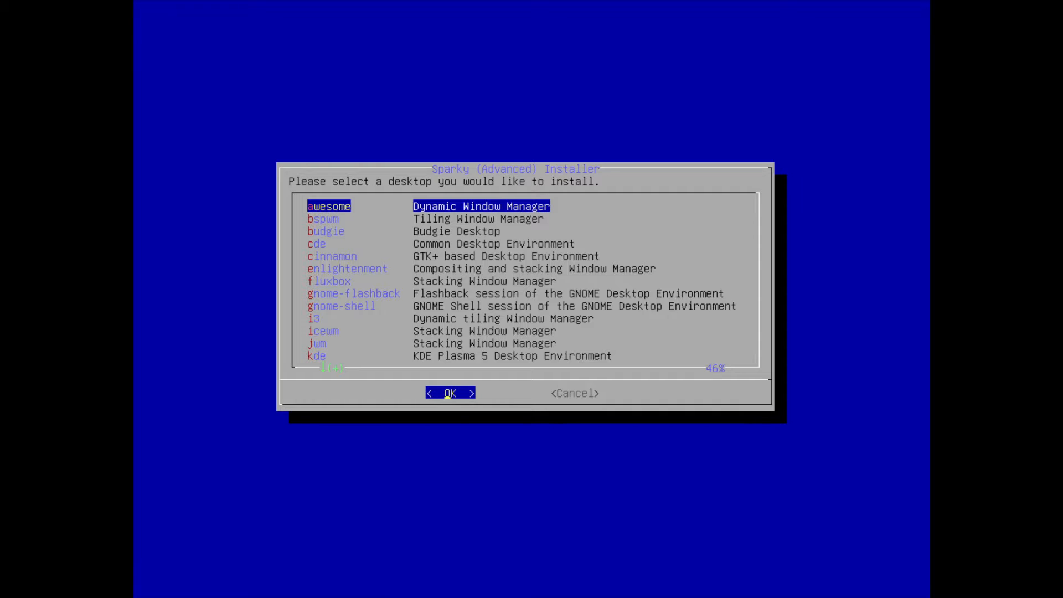
key(Down)
key(Down)
key(Down)
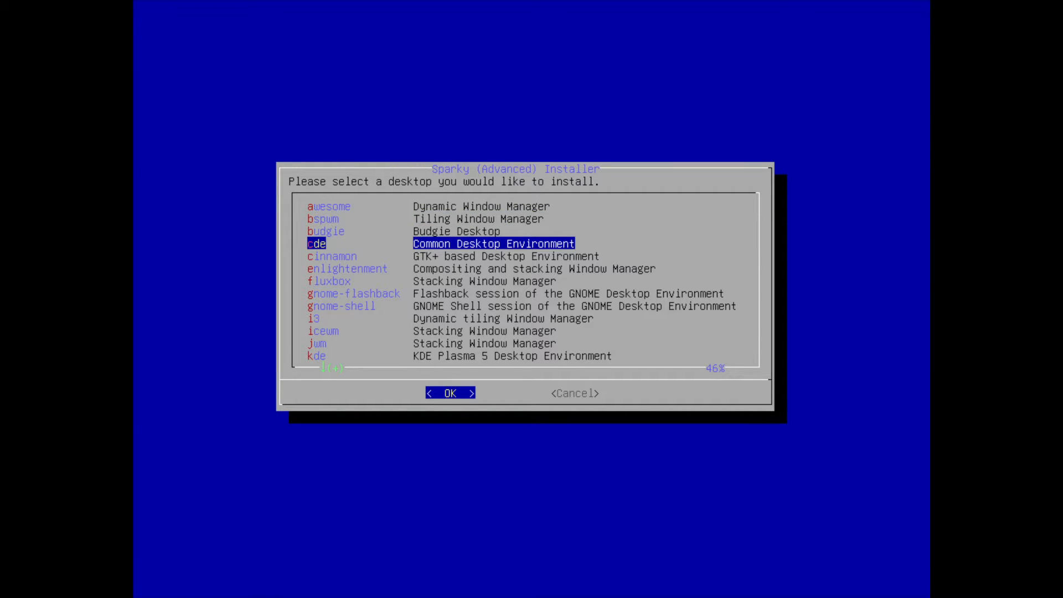
key(Down)
key(Down)
key(Down)
key(Down)
key(Down)
key(Down)
key(Down)
key(Down)
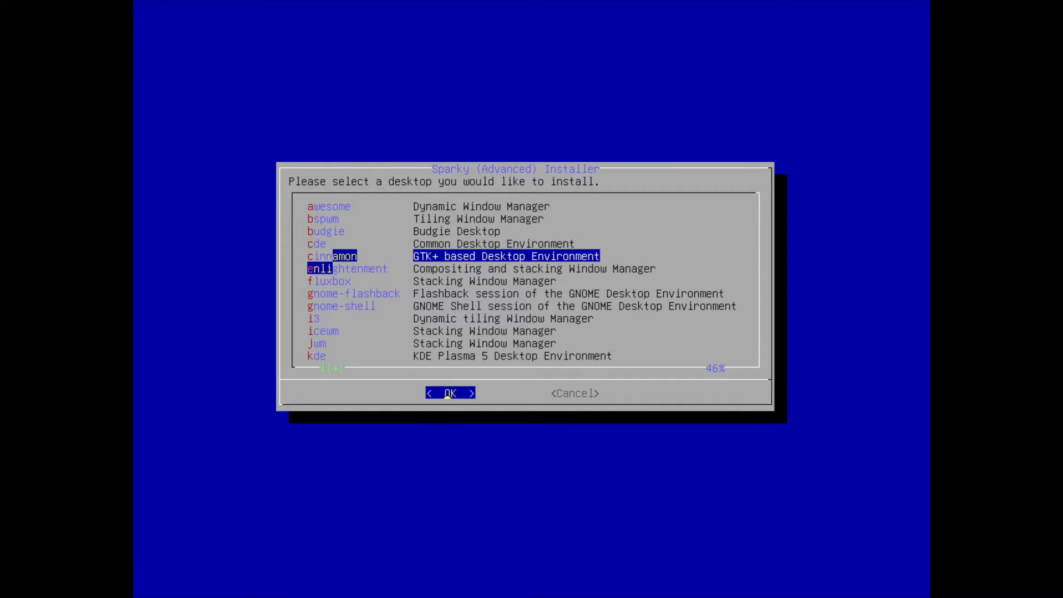
key(Down)
key(Down)
key(Down)
key(Down)
key(Down)
key(Down)
key(Down)
key(Down)
key(Down)
key(Down)
key(Down)
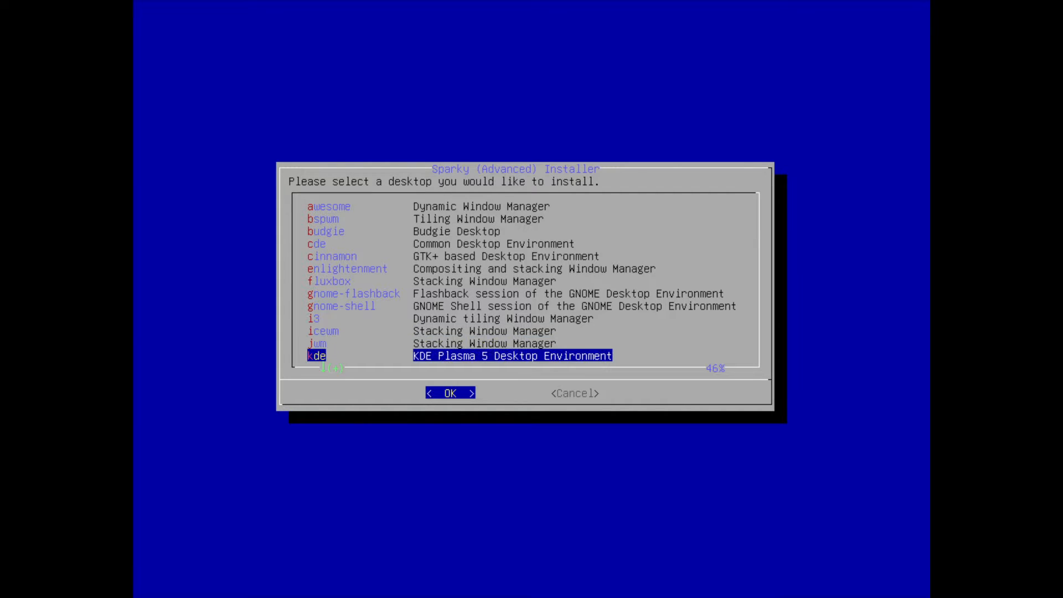
key(Up)
key(Up)
key(Up)
key(Up)
key(Up)
key(Up)
key(Up)
key(Up)
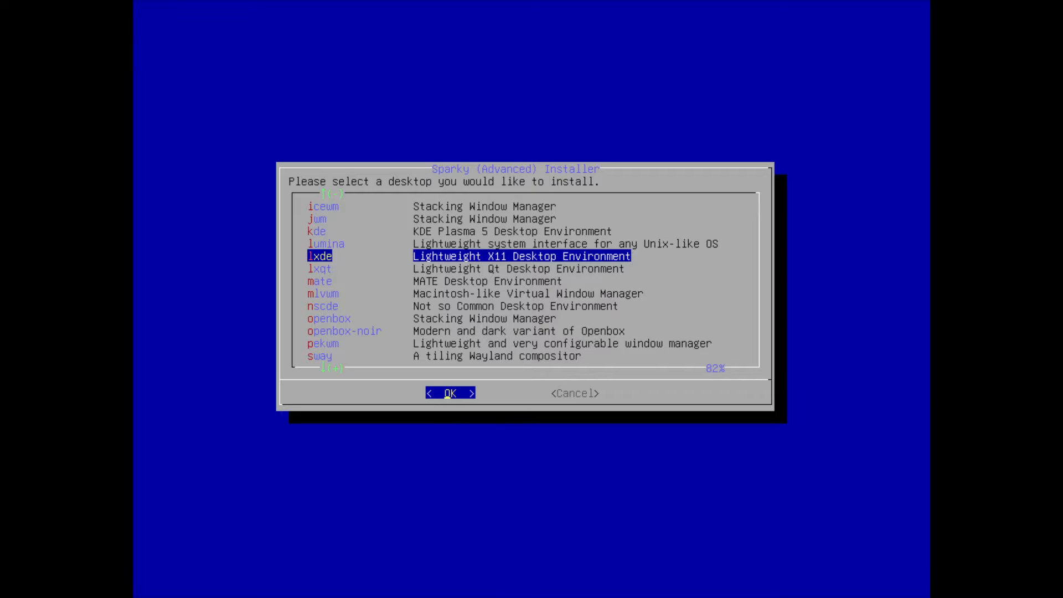
key(Up)
key(Down)
key(Down)
key(Down)
key(Down)
key(Down)
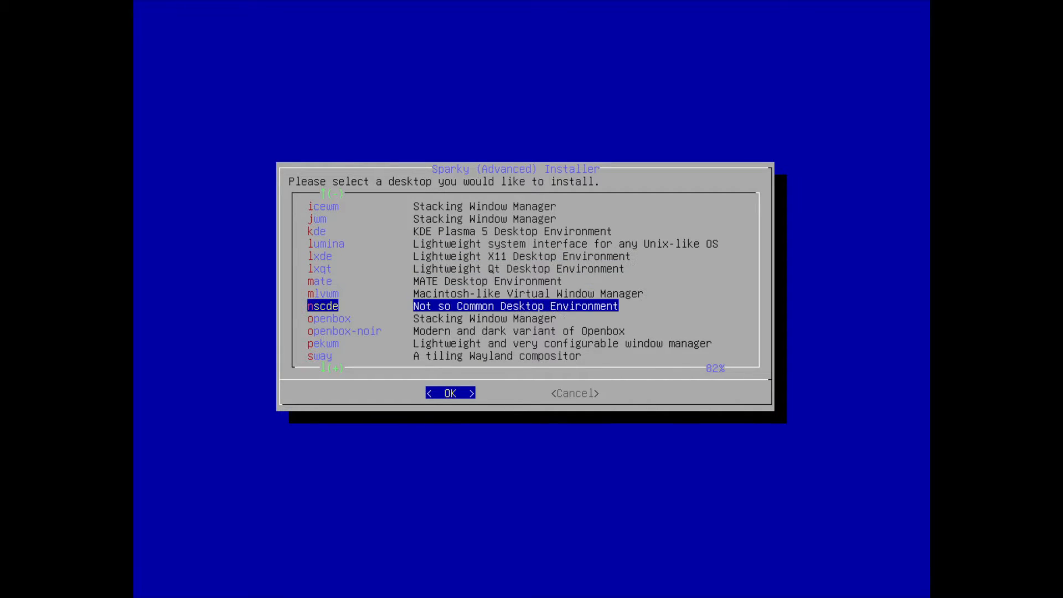
key(Down)
key(Down)
key(Down)
key(Down)
key(Down)
key(Down)
key(Down)
key(Down)
key(Down)
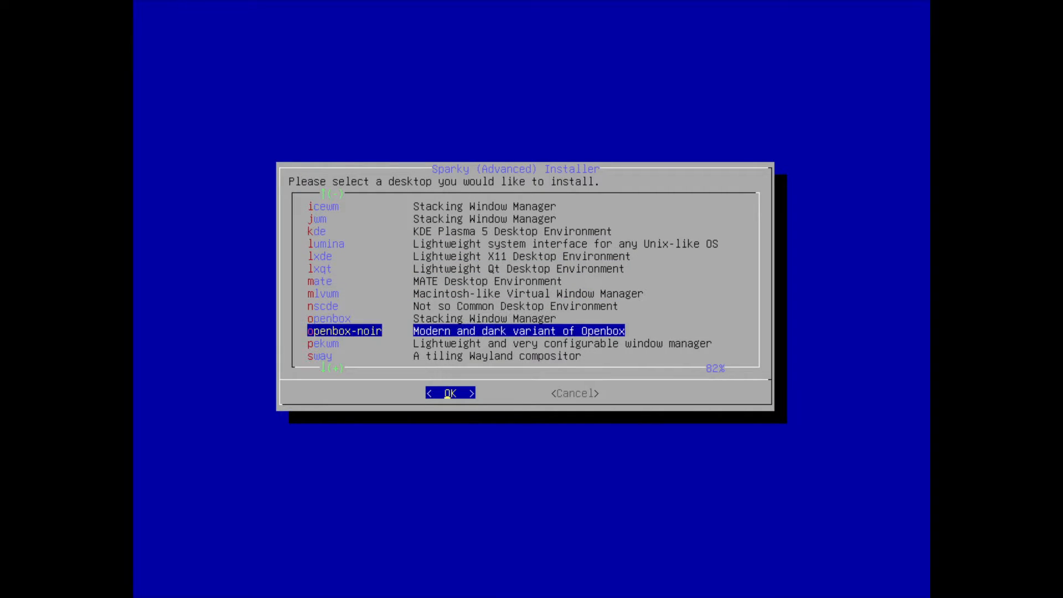
key(Up)
key(Up)
key(Up)
key(Up)
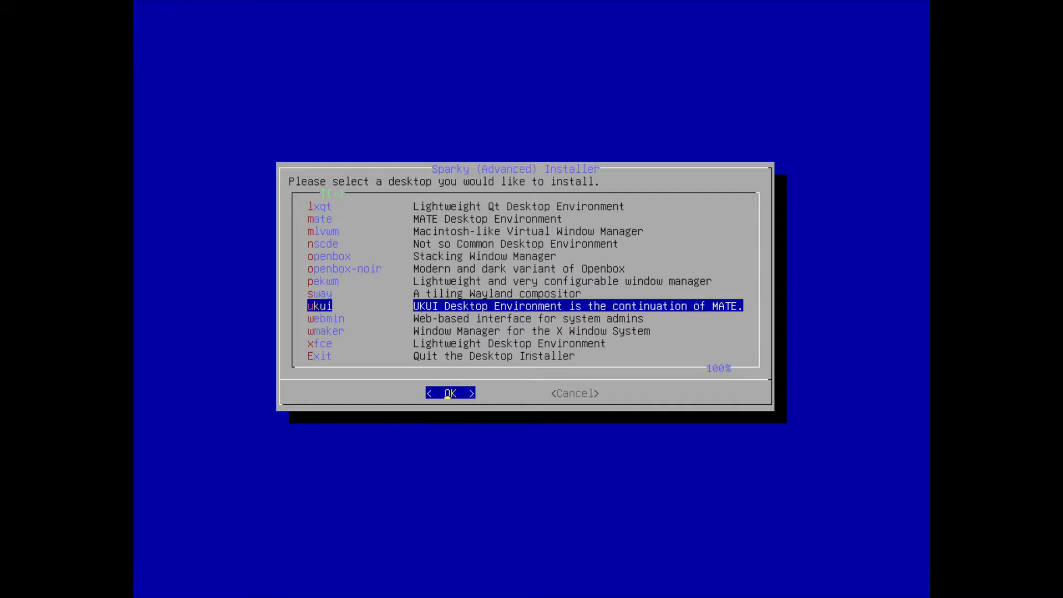
key(Up)
key(Up)
key(Up)
key(Up)
key(Up)
key(Up)
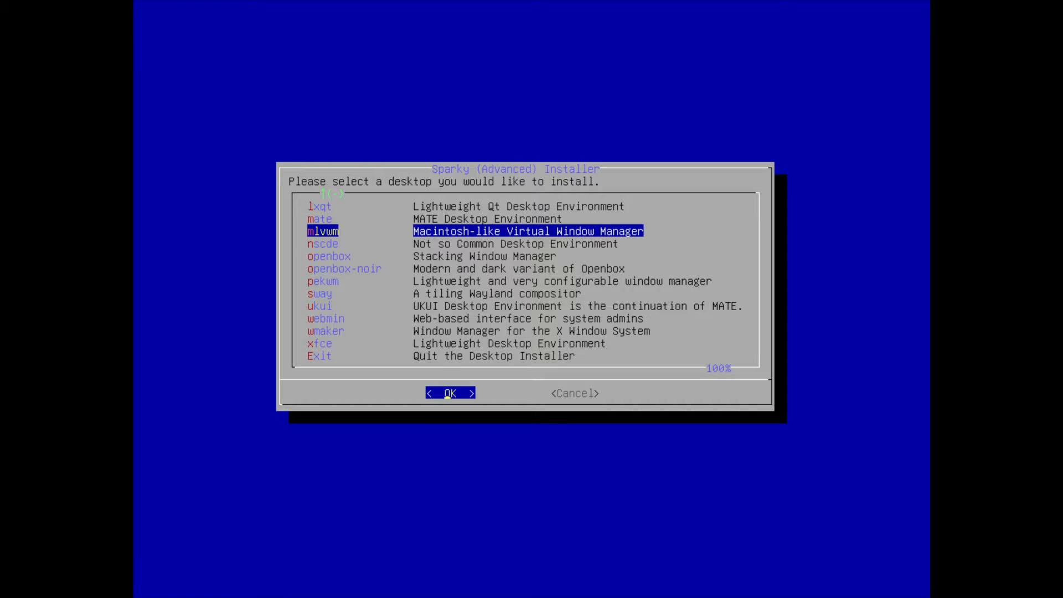
key(Return)
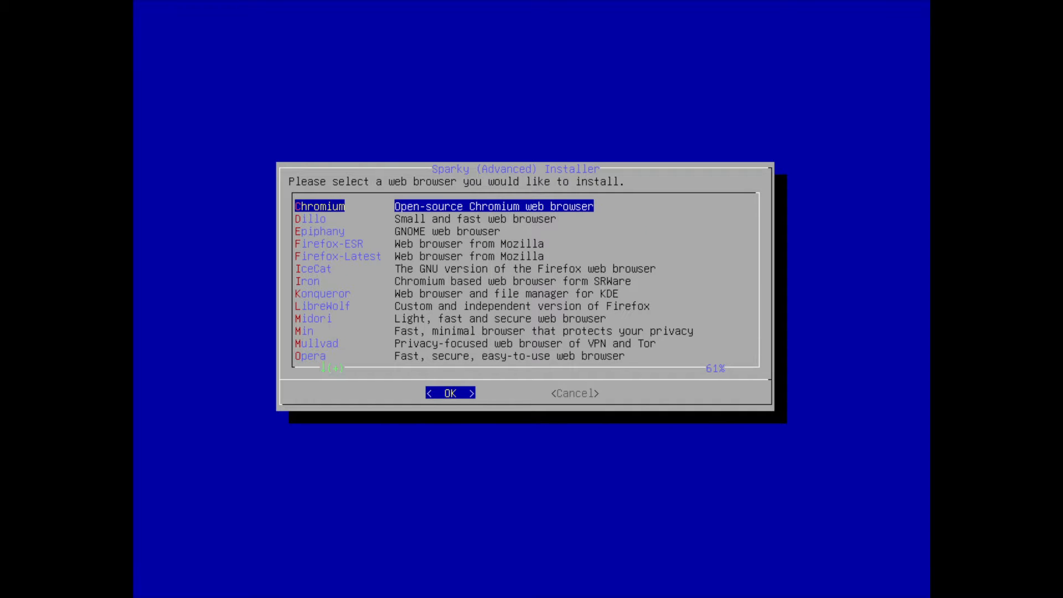
Choose Firefox-ESR as the web browser and confirm installing the chosen applications
key(Down)
key(Down)
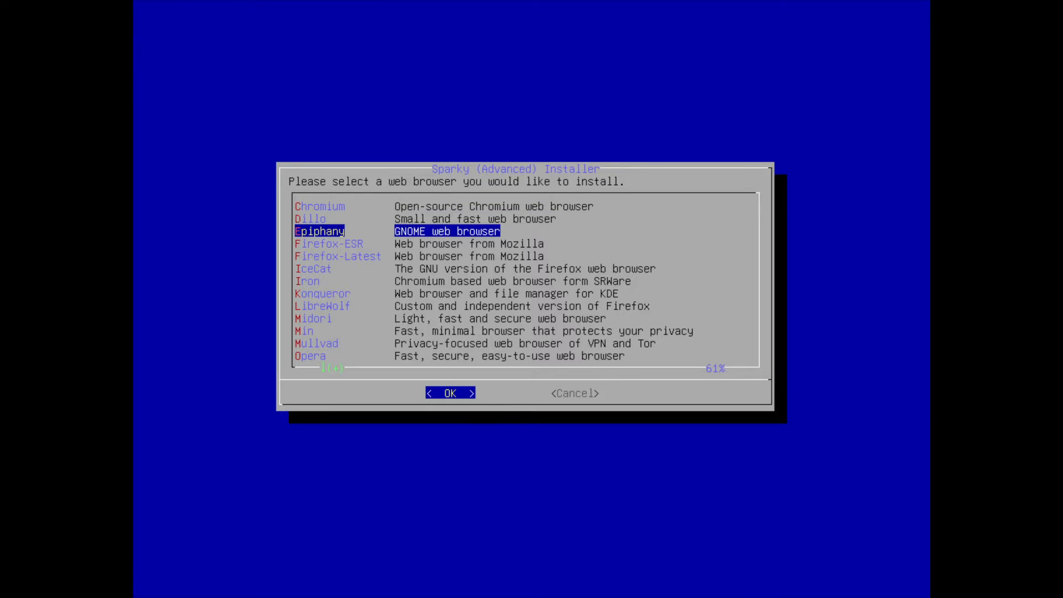
key(Down)
key(Return)
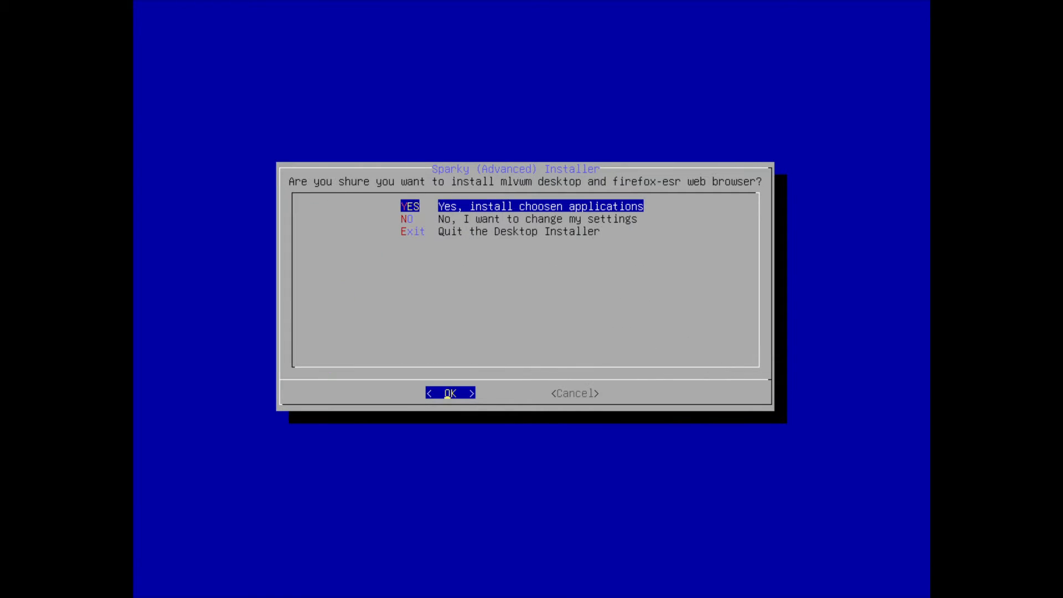
key(Return)
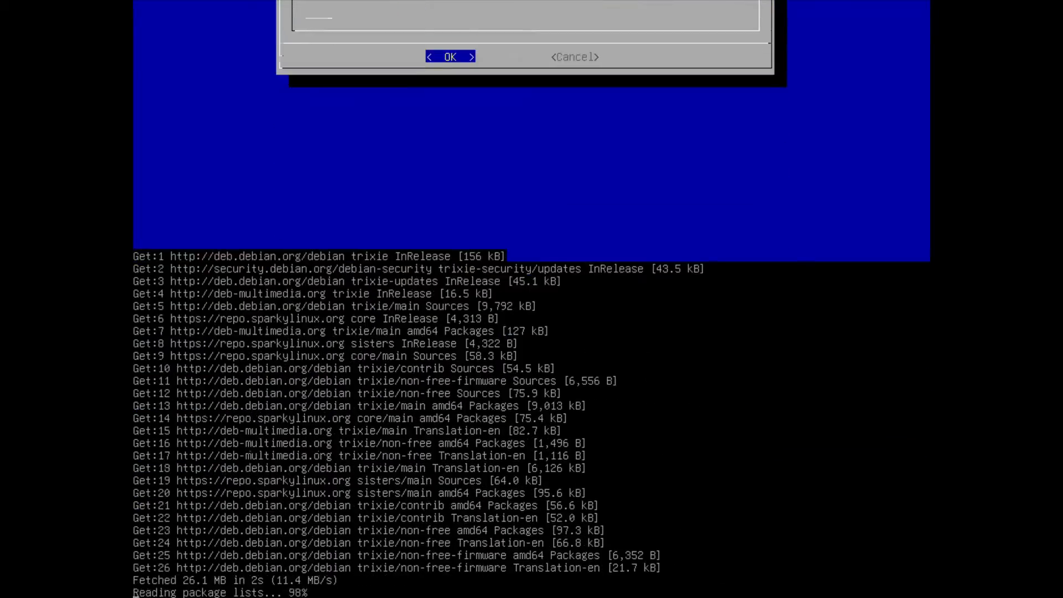
key(Return)
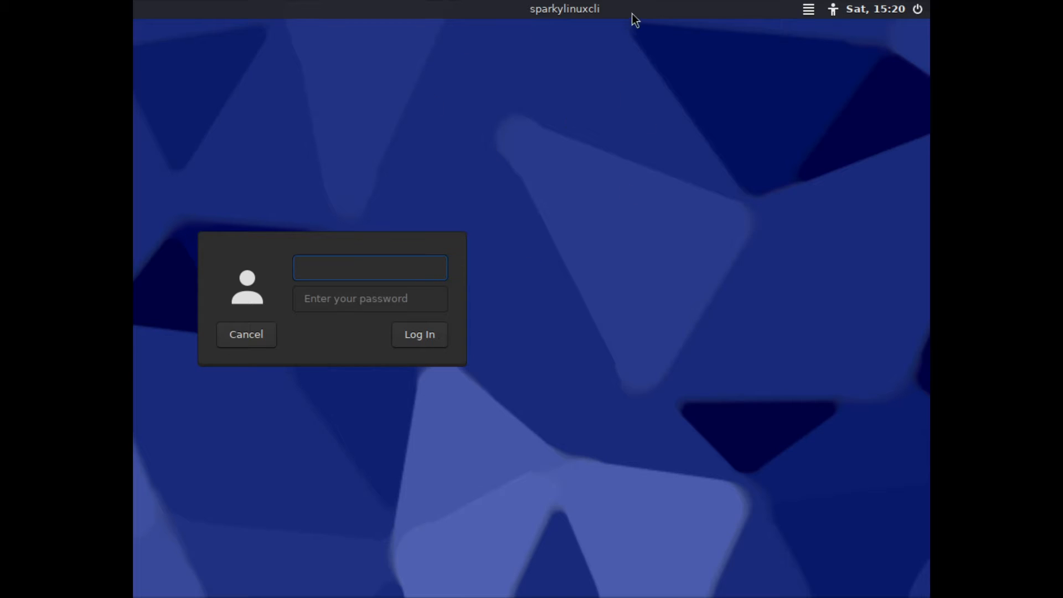
Check that the Mlvwm session is selected and log in with the account's username and password
click(801, 15)
click(803, 15)
click(806, 15)
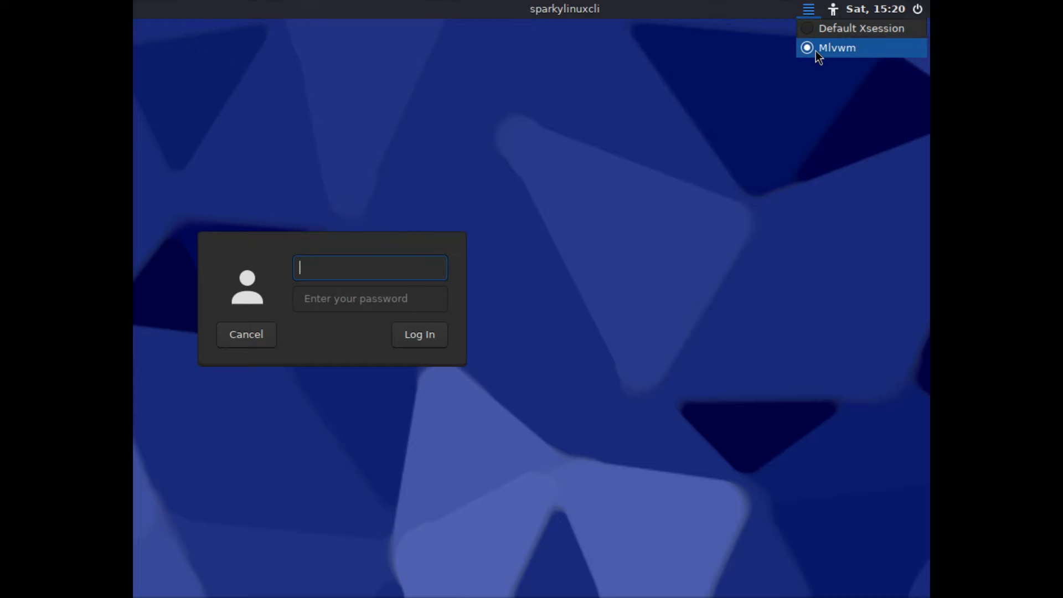
click(320, 268)
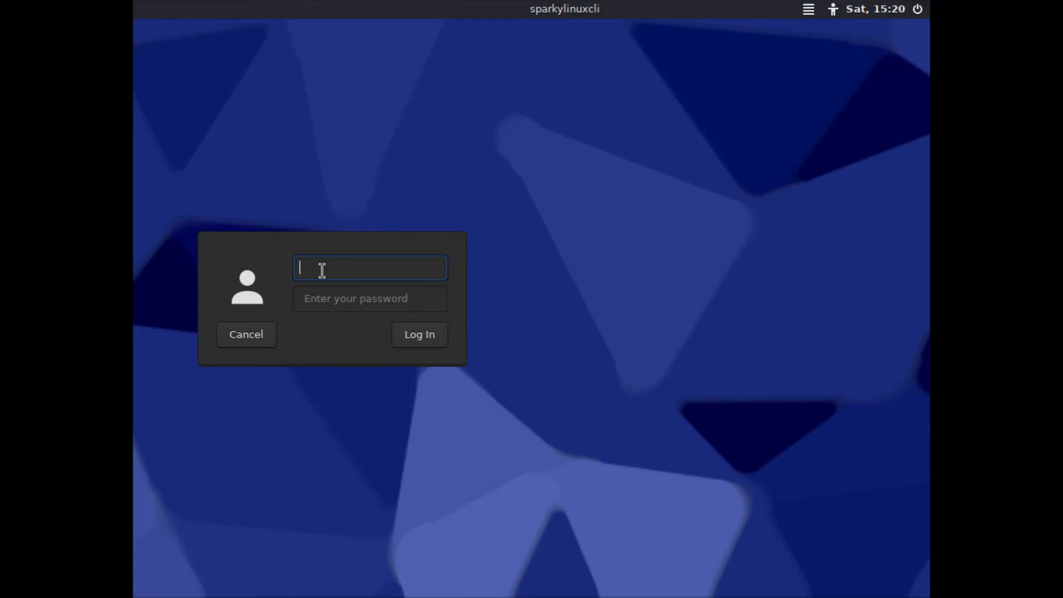
text(geoff)
key(Tab)
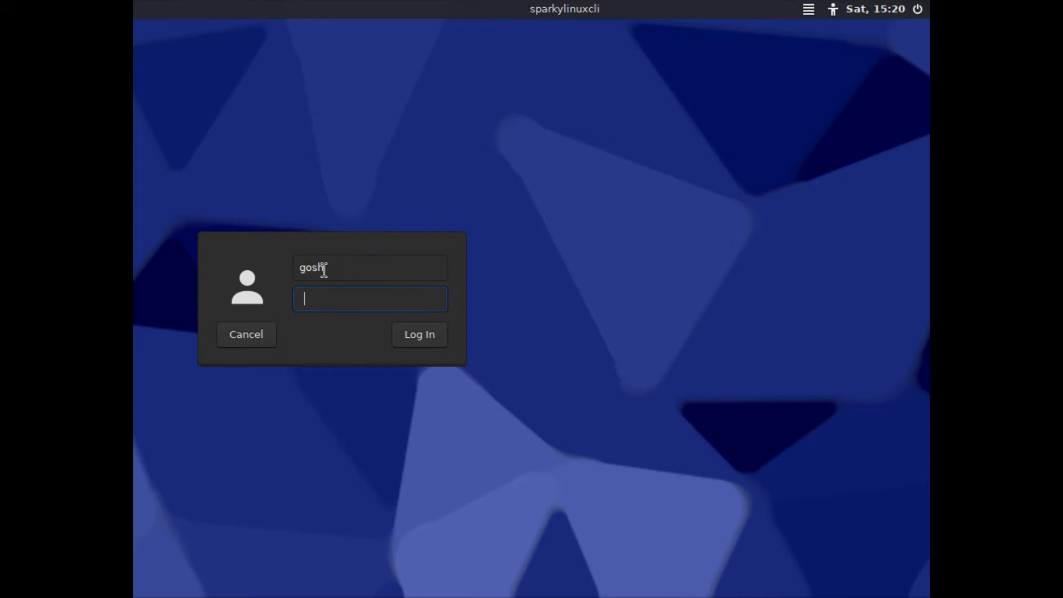
text(••••)
key(Return)
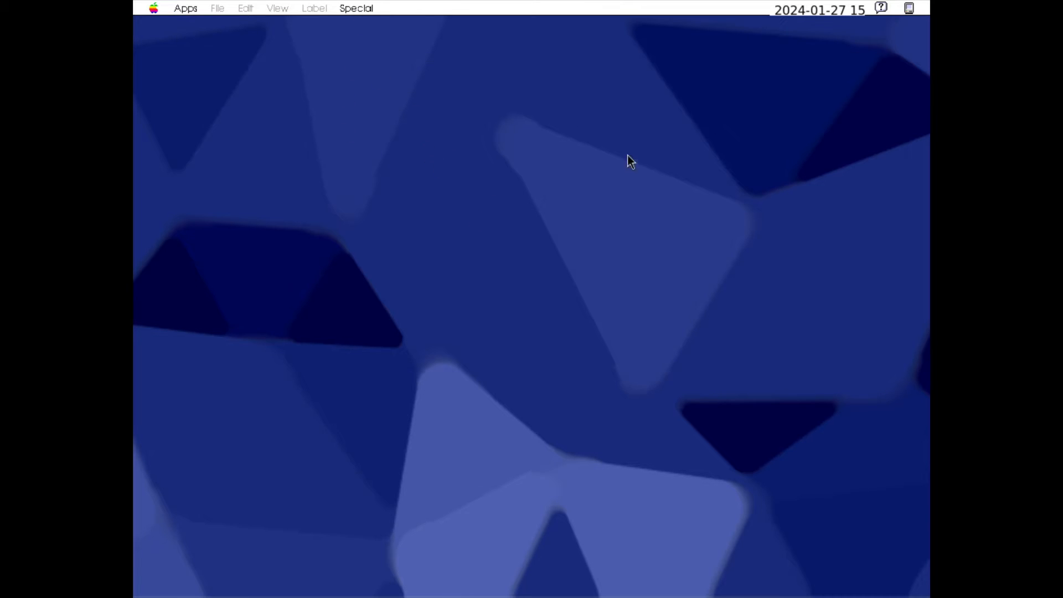
Examine the help, window visibility and date items of the Mlvwm desktop
click(881, 8)
click(911, 9)
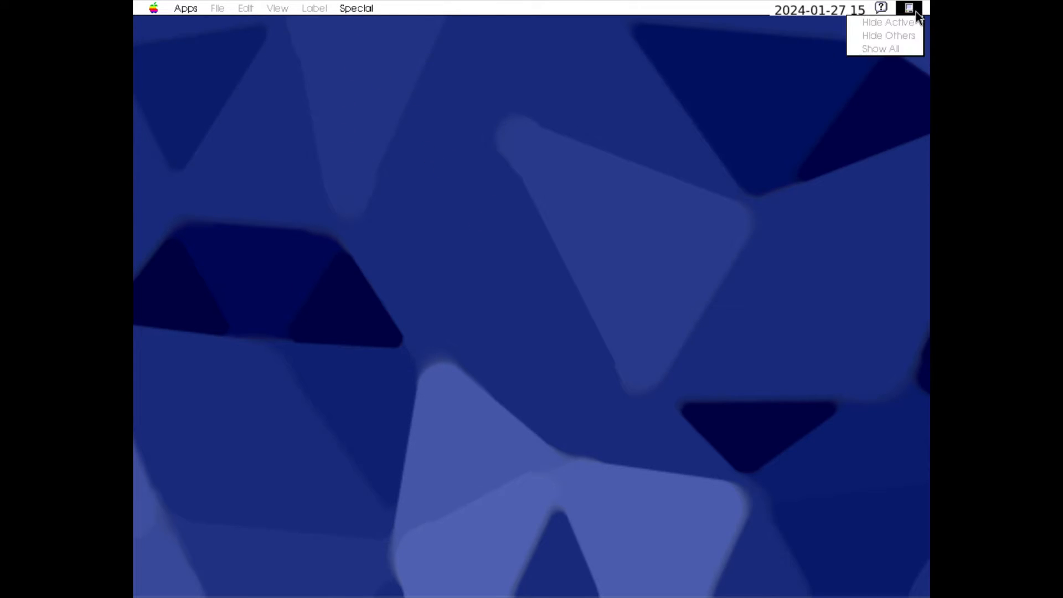
click(809, 8)
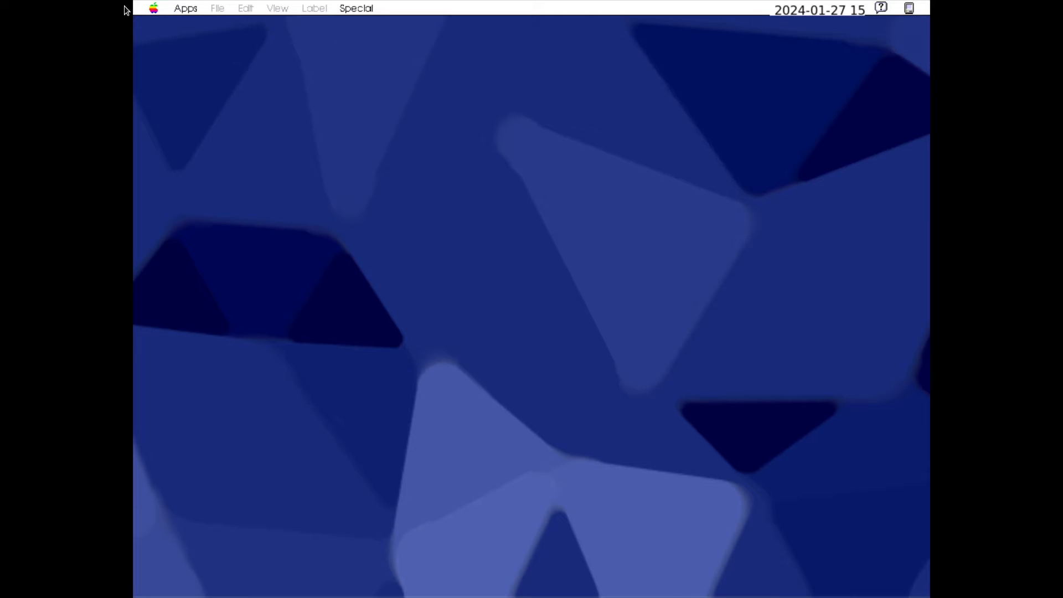
Launch the Calculator accessory, close it, and view the list of available applications
click(154, 8)
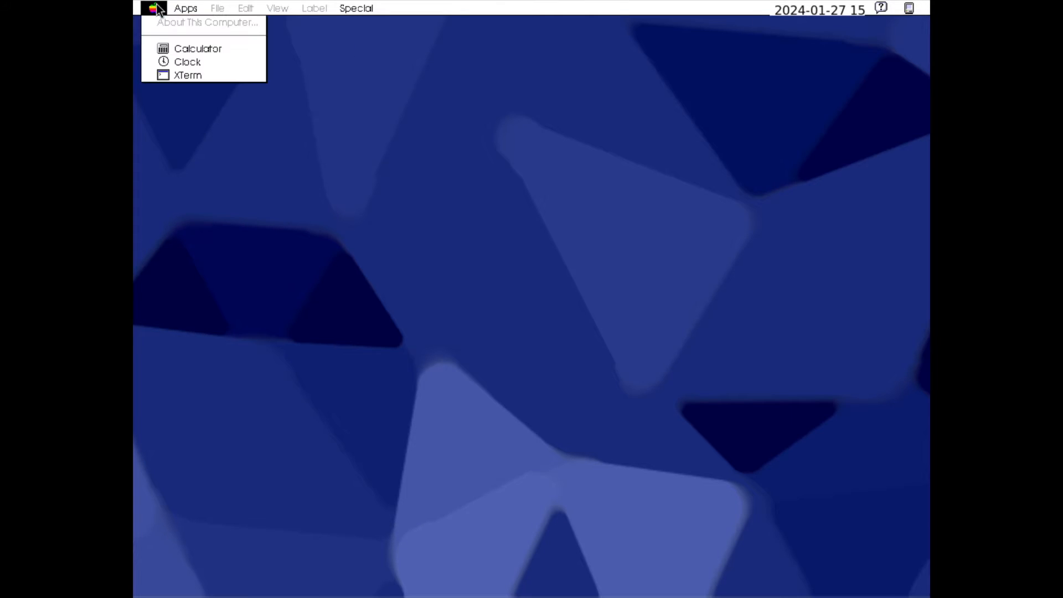
click(181, 51)
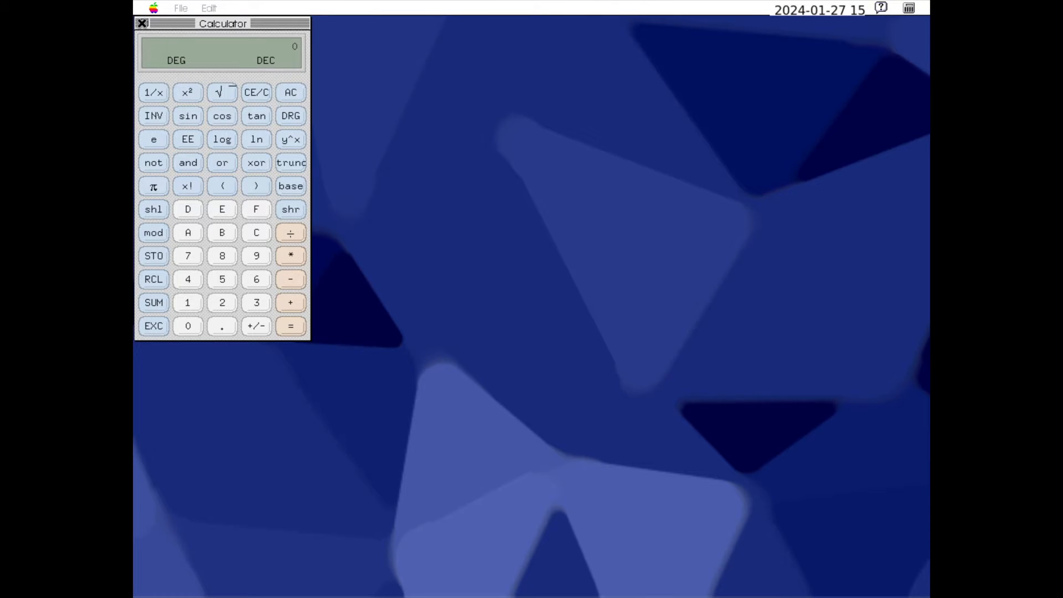
click(144, 23)
click(182, 8)
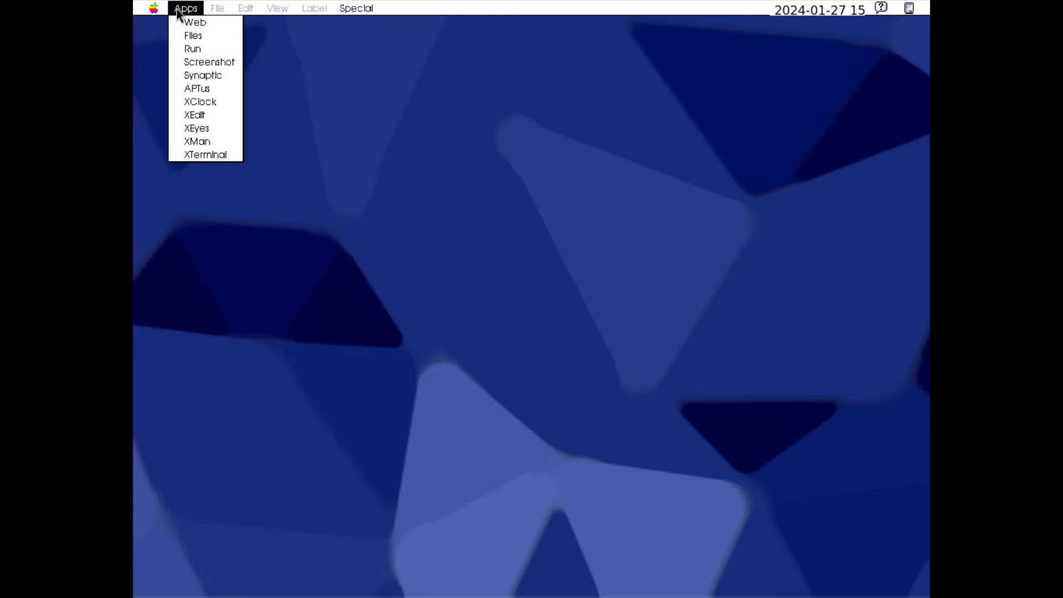
Launch the Clock accessory, place its window on the desktop, and close it
click(155, 9)
click(183, 62)
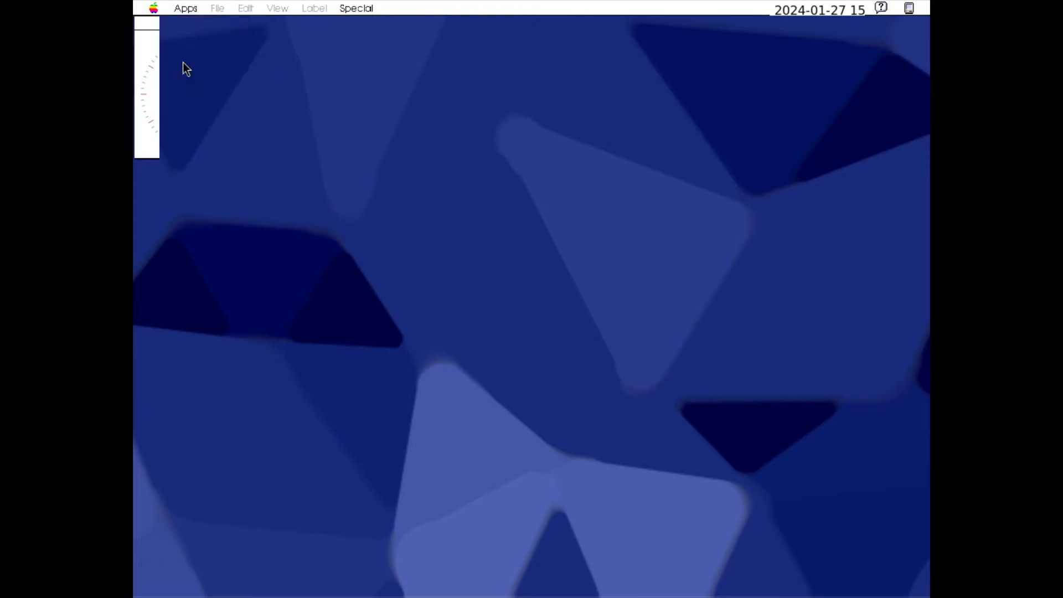
click(251, 147)
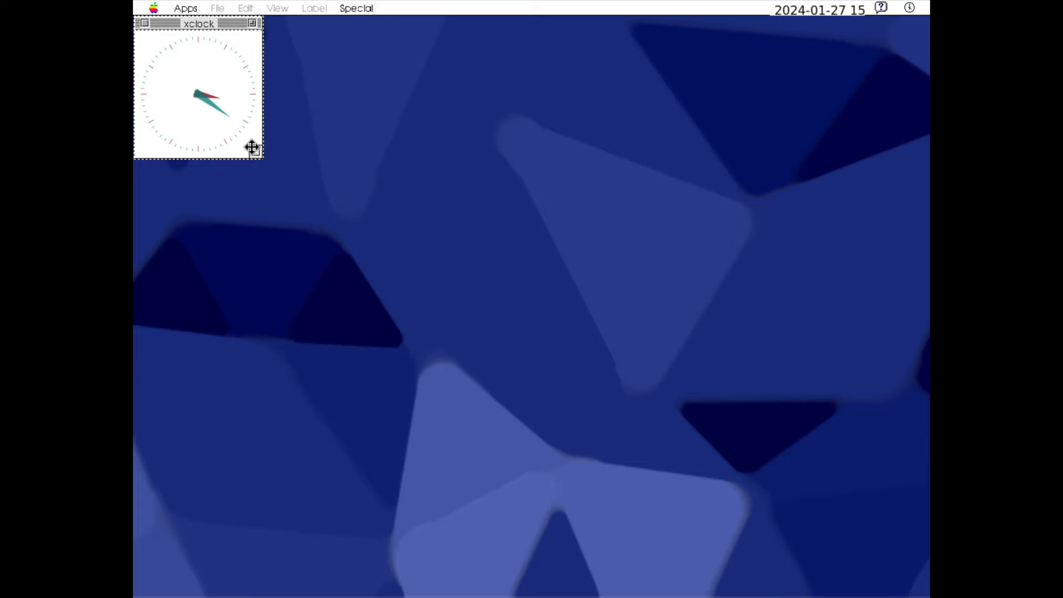
click(146, 25)
Launch XTerm, move its window towards the middle of the desktop, and run neofetch to view the system information
click(154, 8)
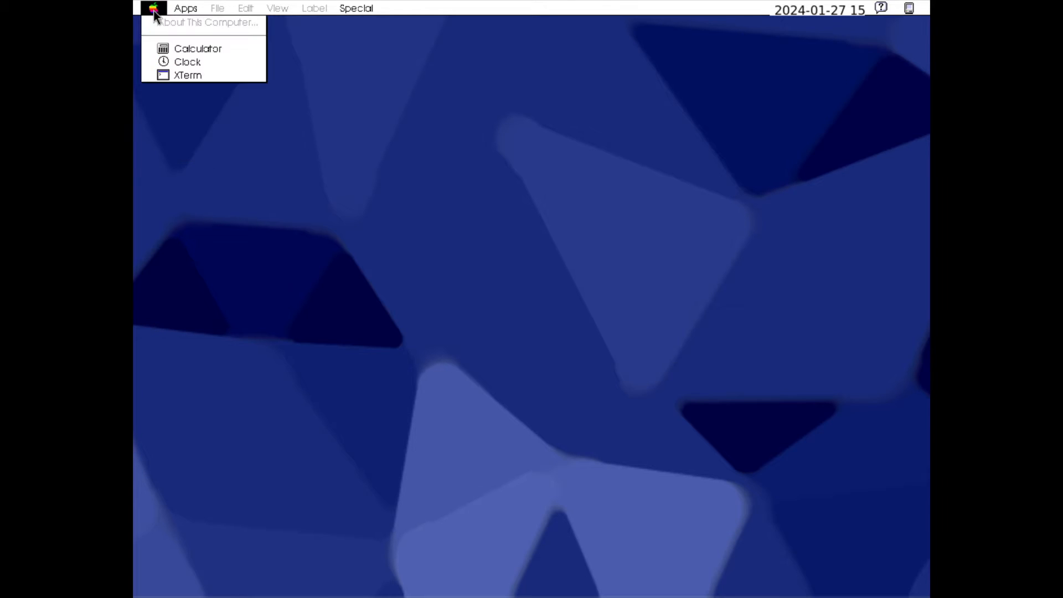
click(180, 74)
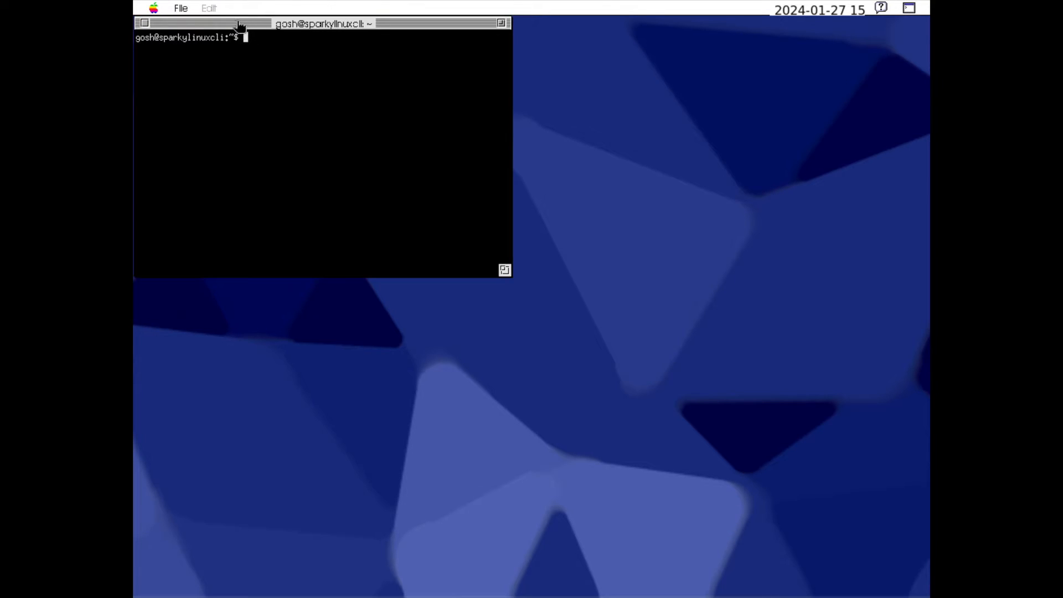
drag(239, 24, 368, 121)
text(neofetch)
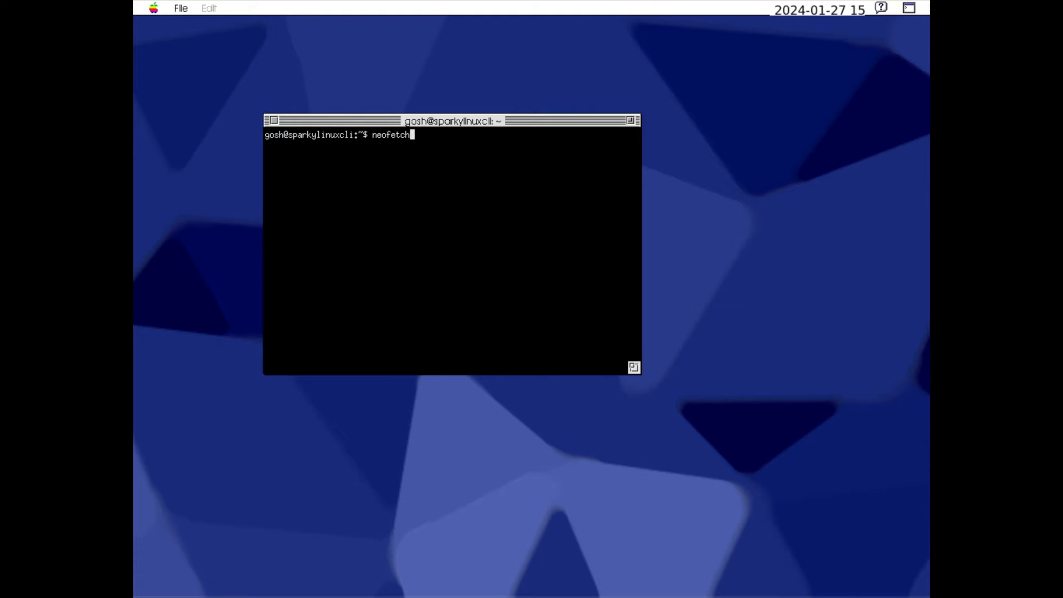
key(Return)
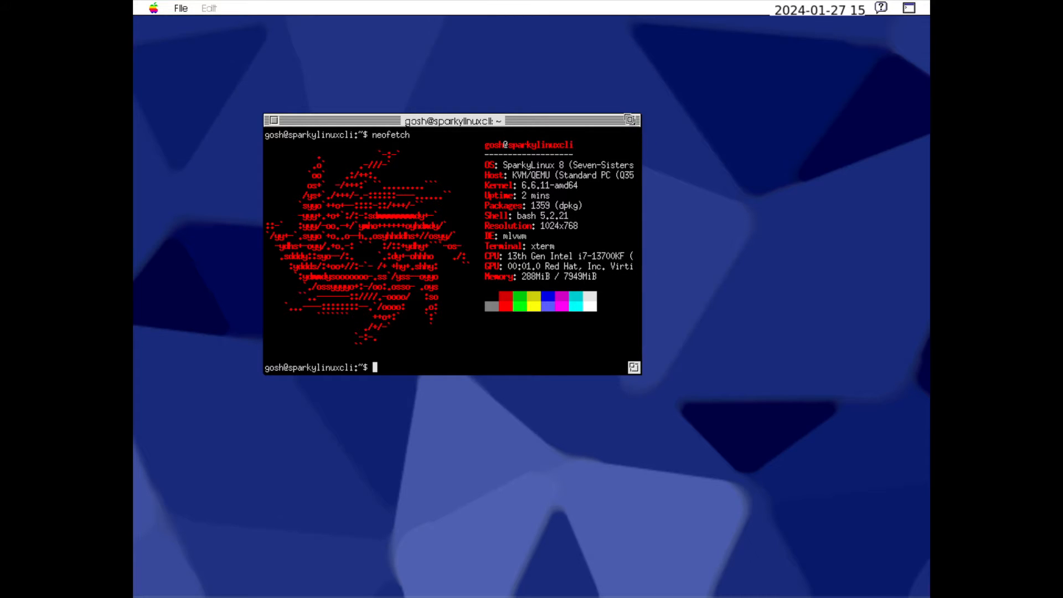
Zoom the XTerm window to its larger size, reposition it on the desktop, and close it
click(631, 120)
drag(466, 25, 685, 36)
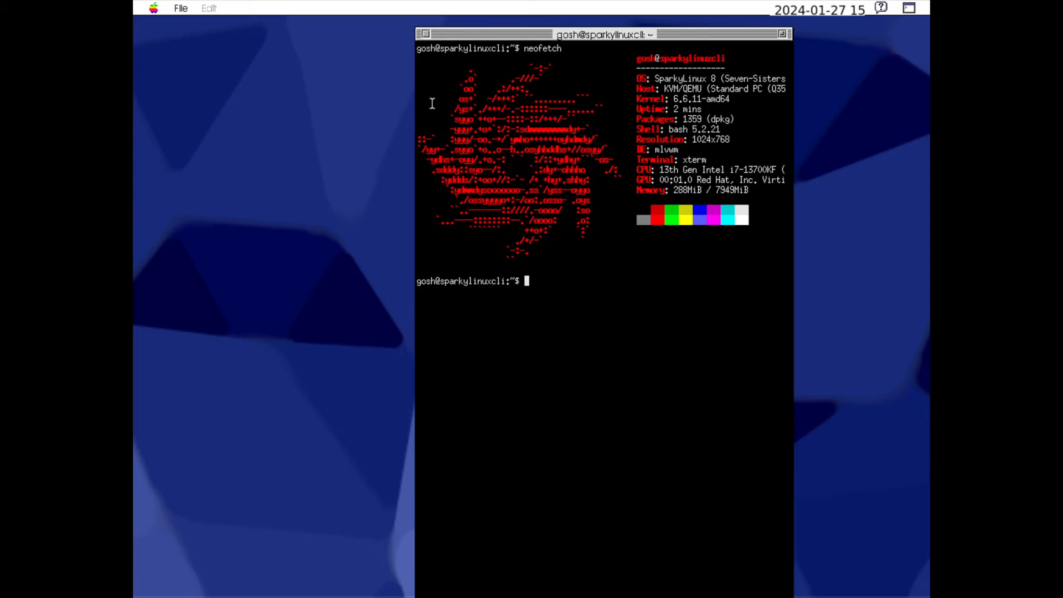
click(425, 34)
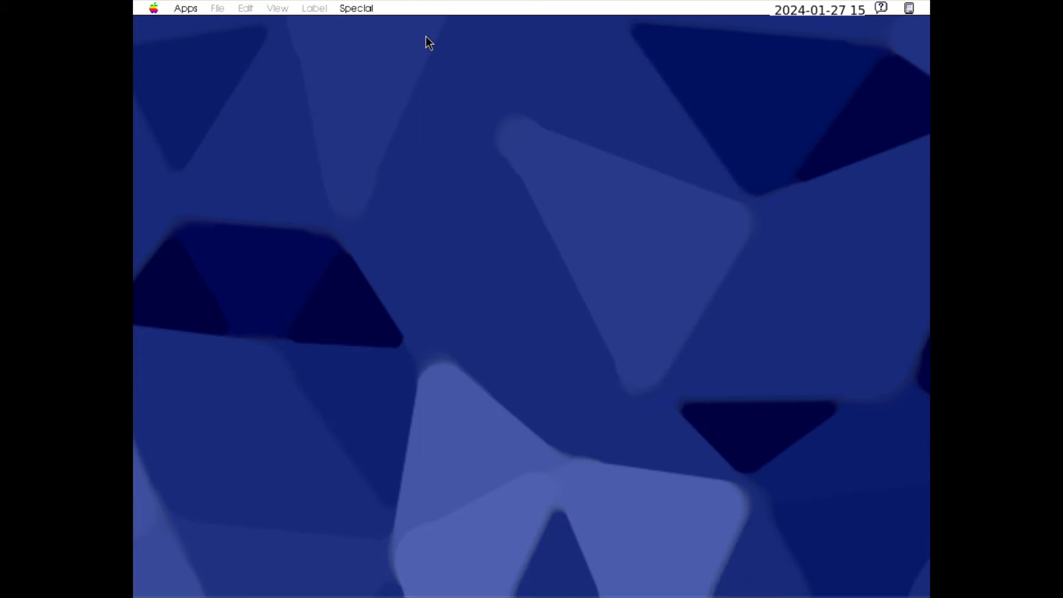
Launch the web browser, dismiss the notice about previous tabs, and test resizing and moving its window
click(188, 10)
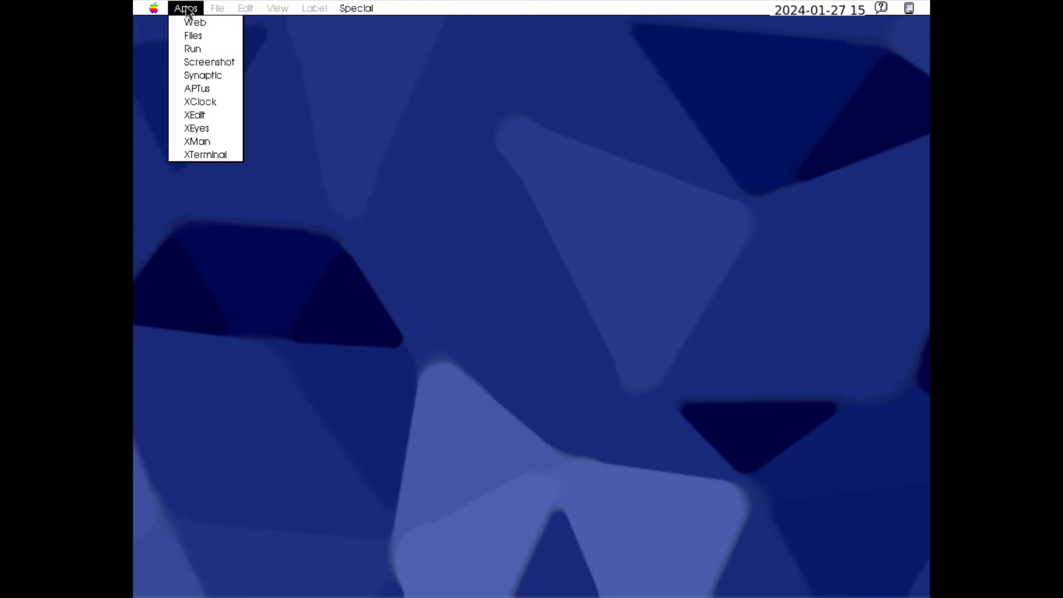
click(198, 22)
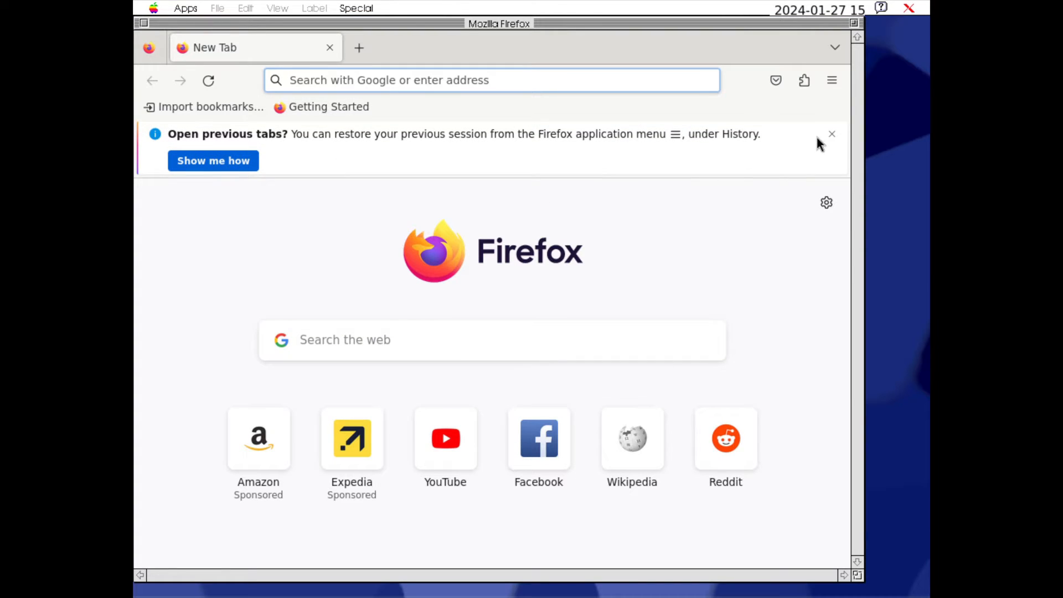
click(832, 134)
click(853, 24)
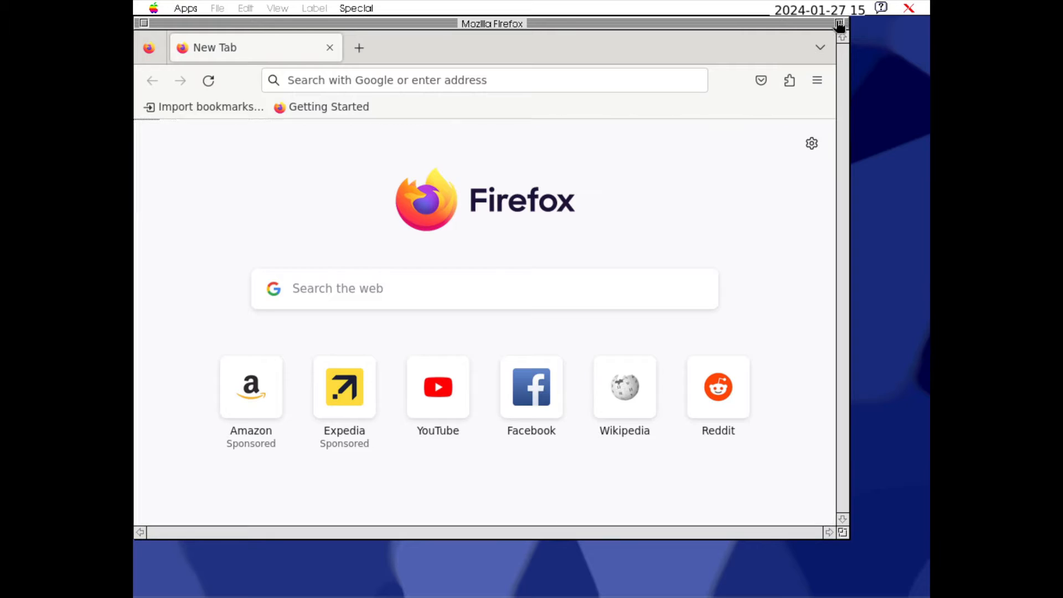
drag(837, 22, 904, 30)
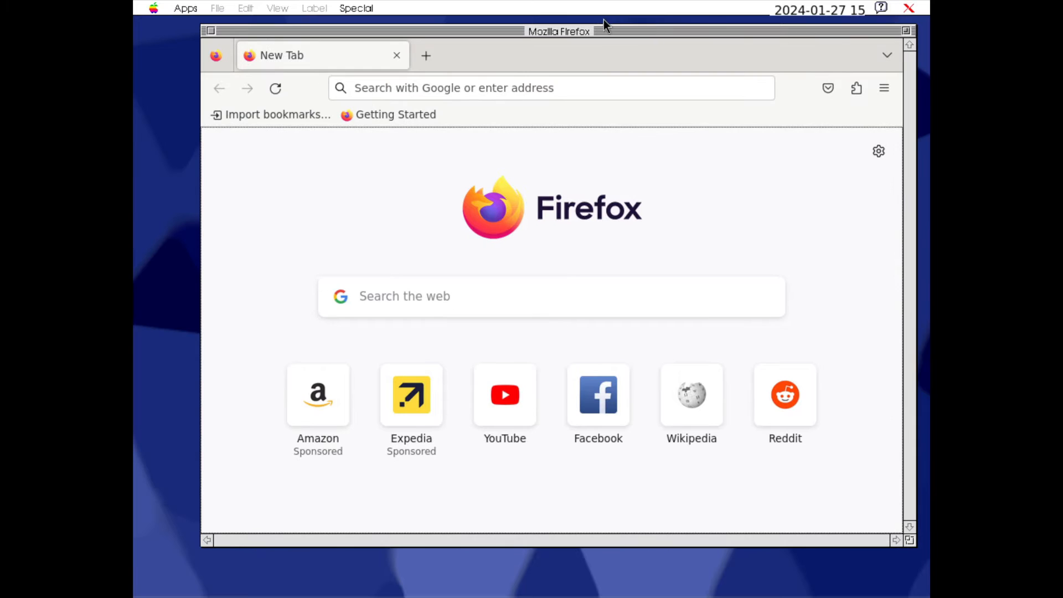
Try toggling the Firefox window's rolled-up state several times, and close the browser
double_click(576, 31)
double_click(579, 30)
double_click(557, 31)
double_click(557, 32)
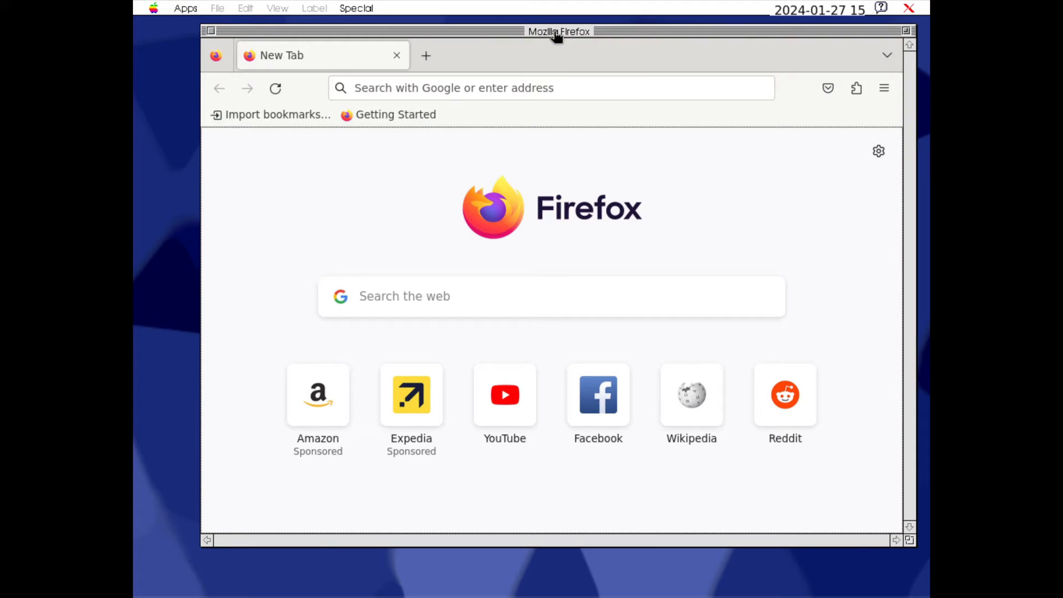
click(211, 31)
Relaunch the web browser, check the list of open windows, and open Wikipedia from the new tab shortcuts
click(185, 9)
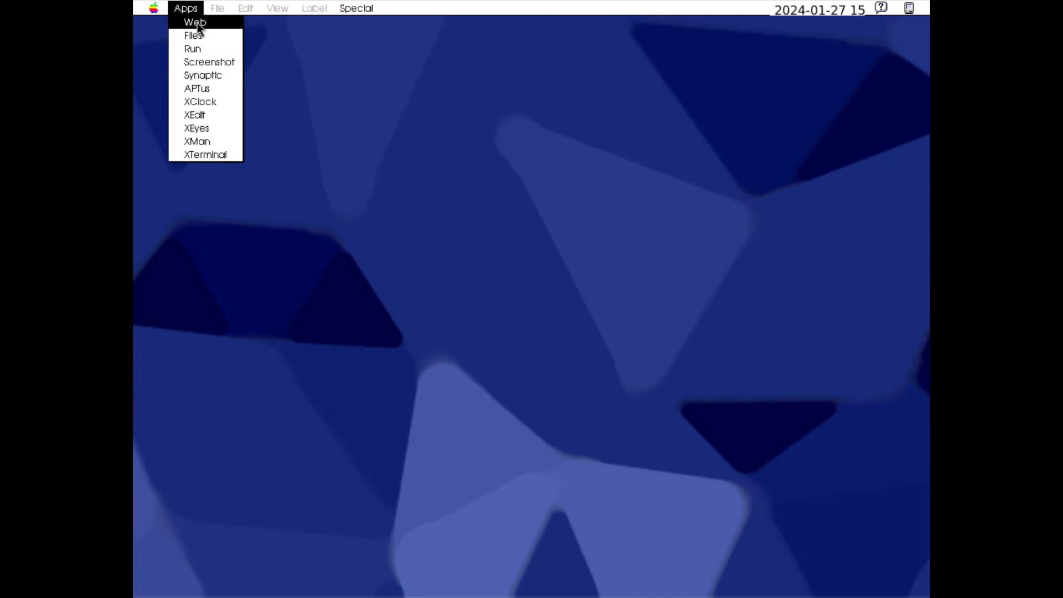
click(197, 22)
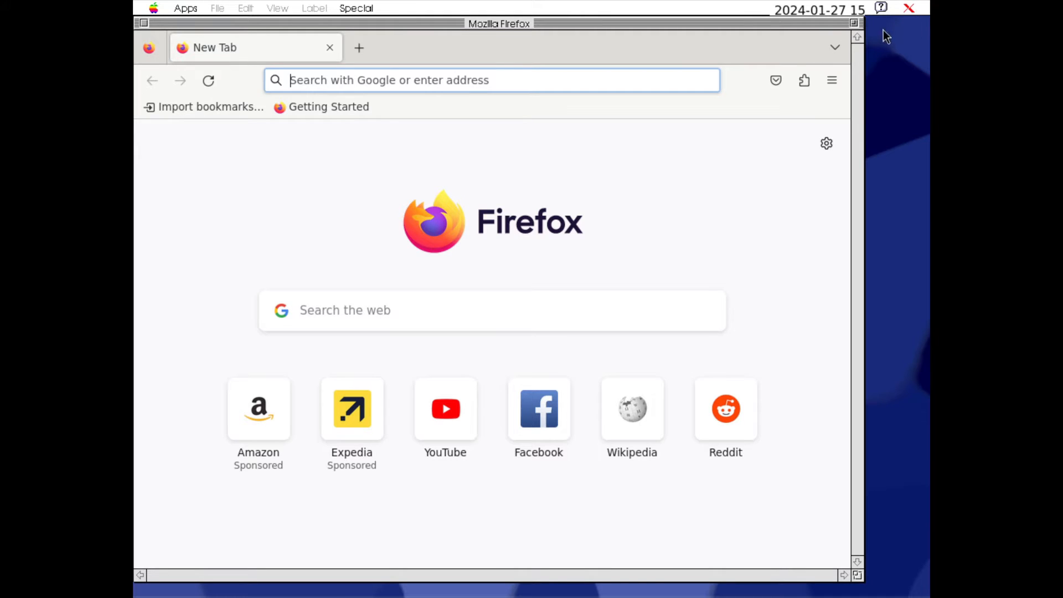
click(915, 11)
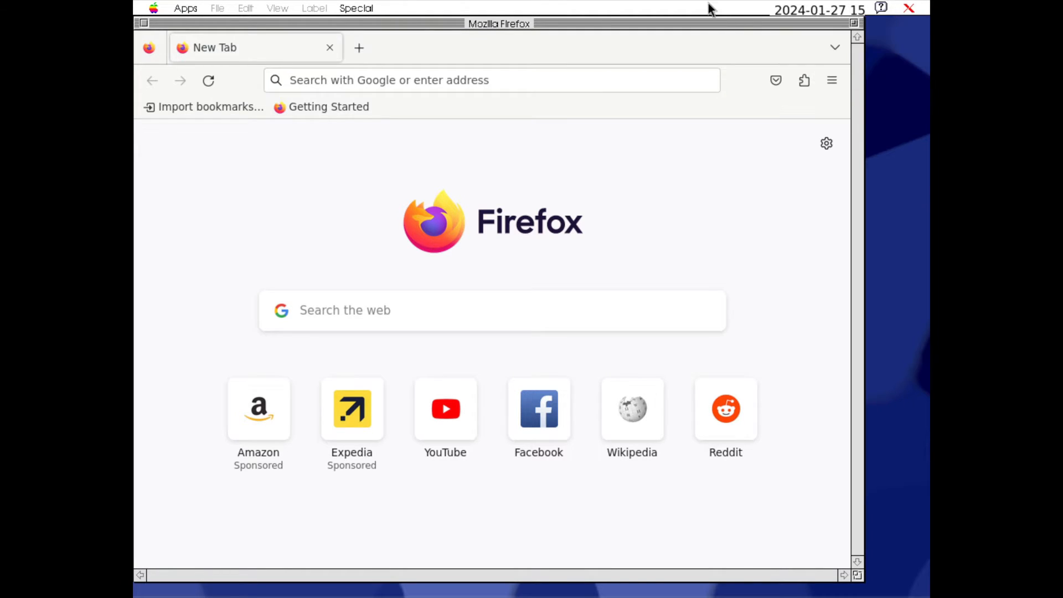
click(726, 12)
click(917, 11)
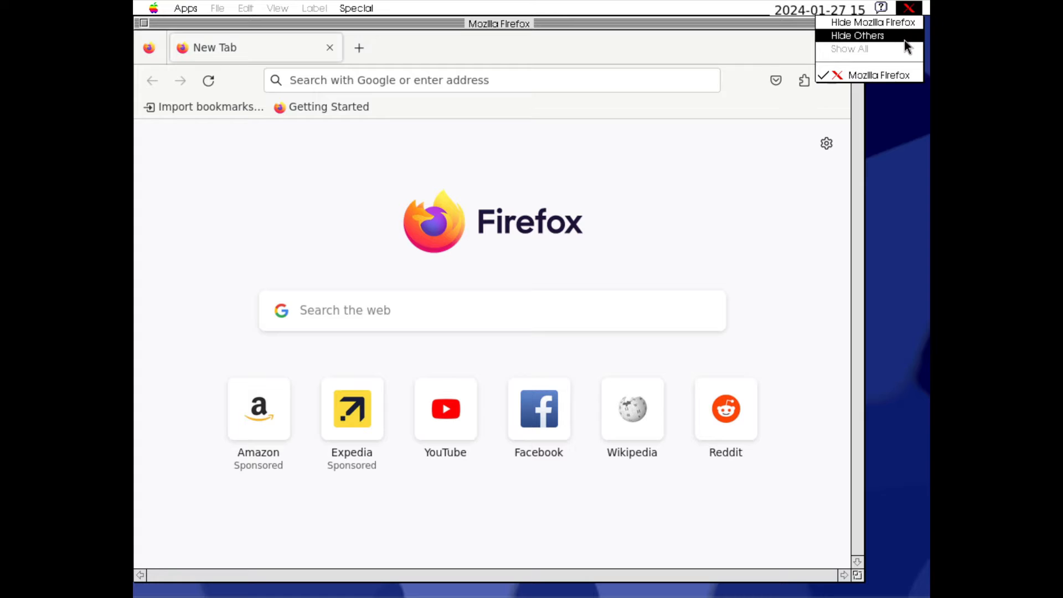
click(580, 23)
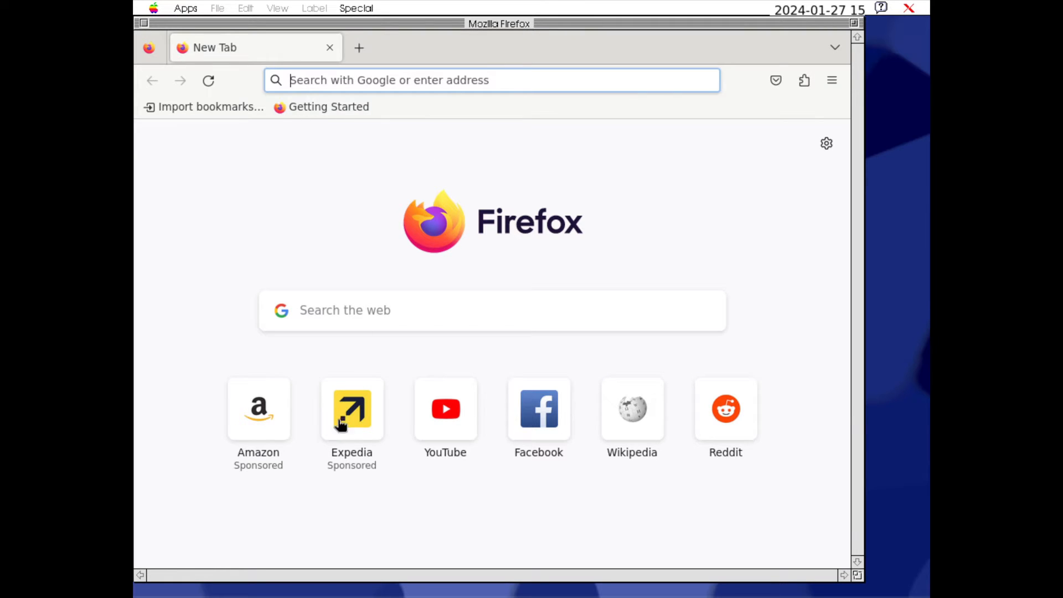
click(614, 411)
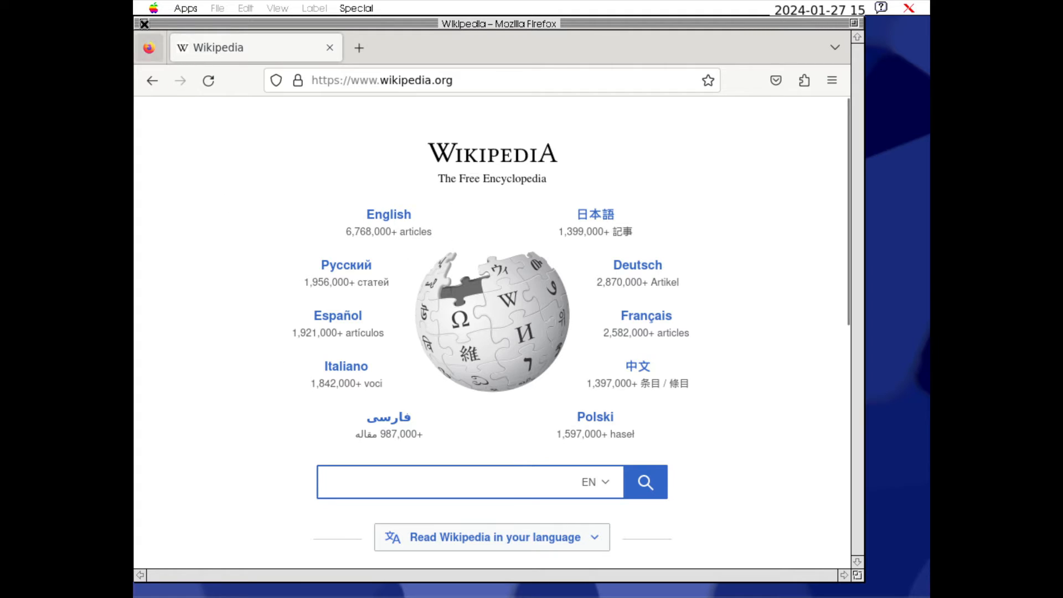
Review the desktop's window manager, log out and shut down commands, and open the Files application
click(186, 9)
click(185, 9)
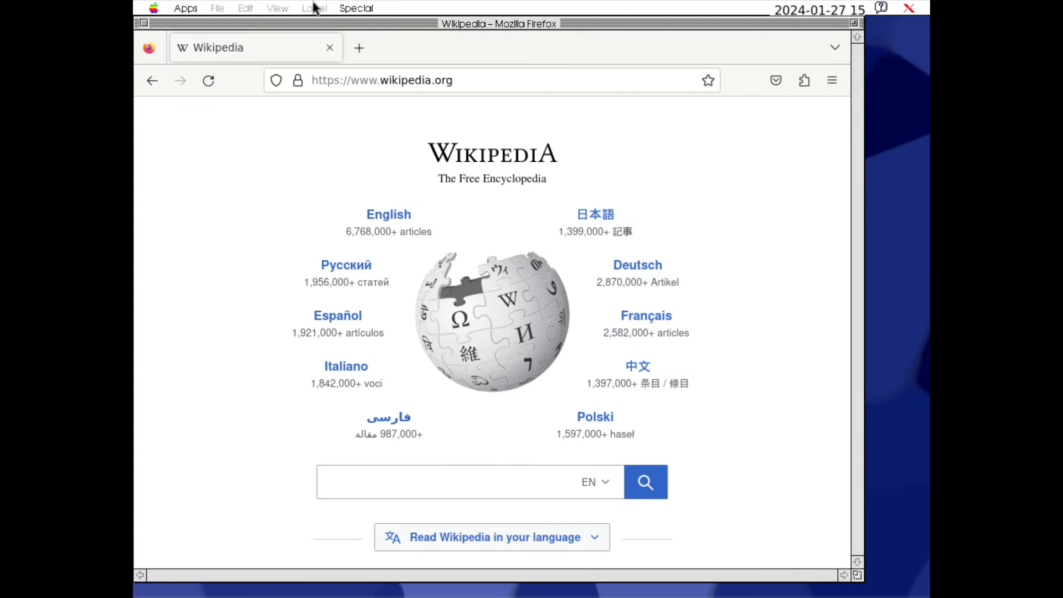
click(357, 8)
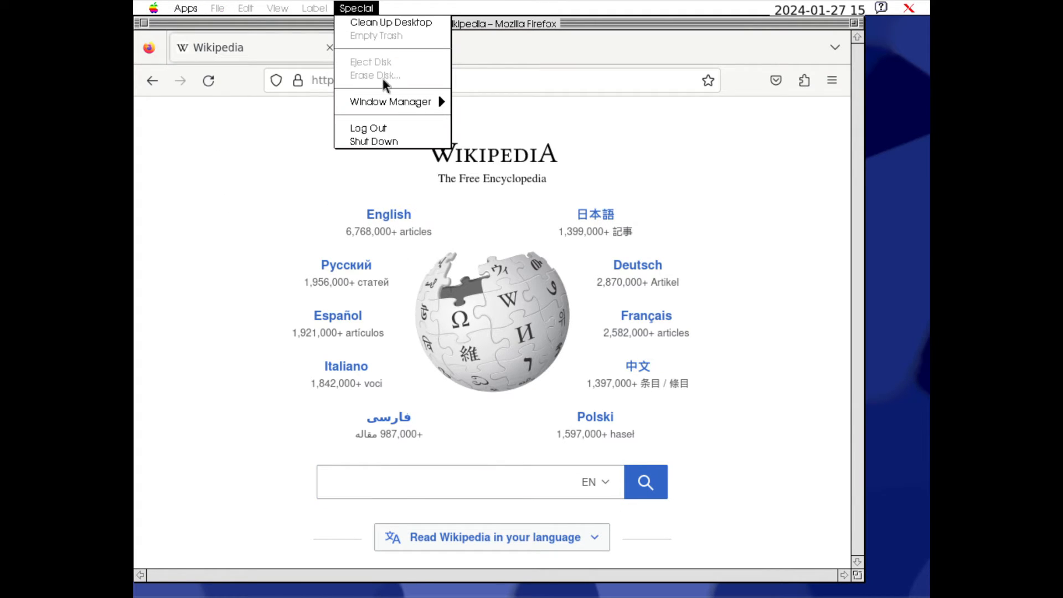
click(188, 9)
click(188, 9)
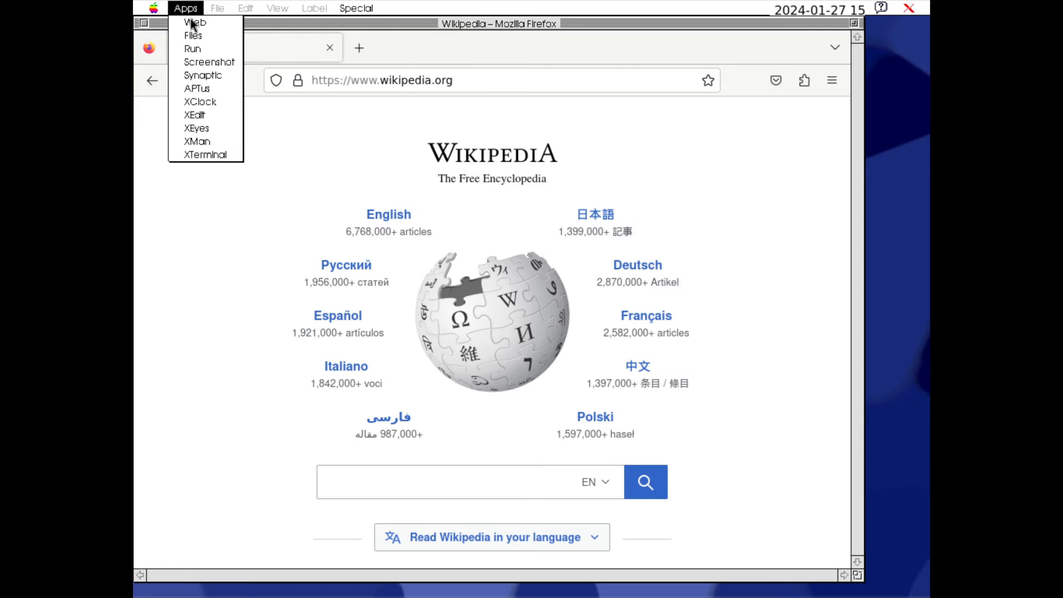
click(204, 37)
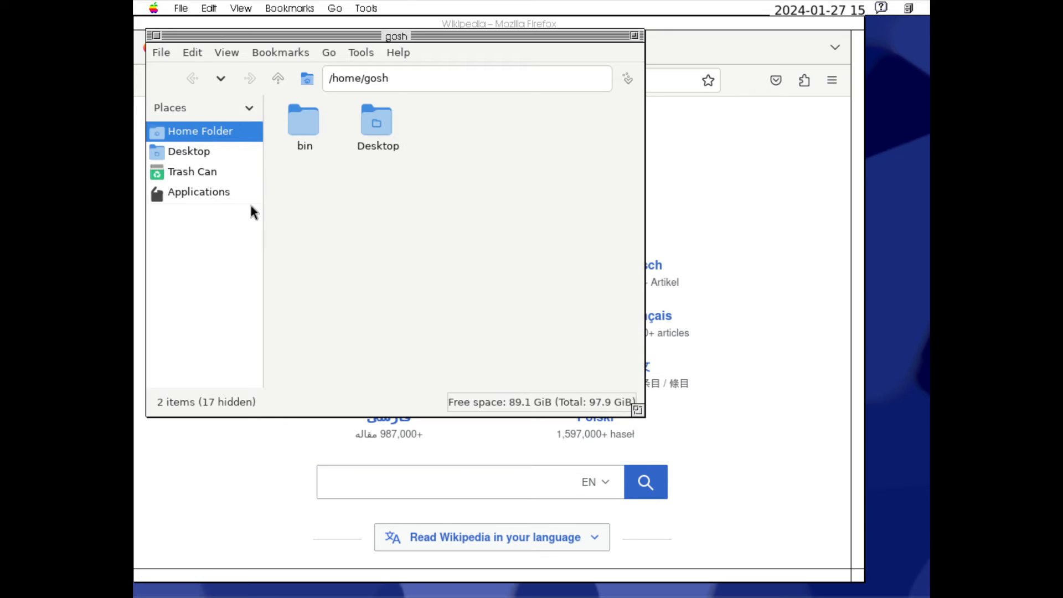
View the file manager's keyboard navigation help and its About information, closing each dialog
click(401, 55)
click(434, 94)
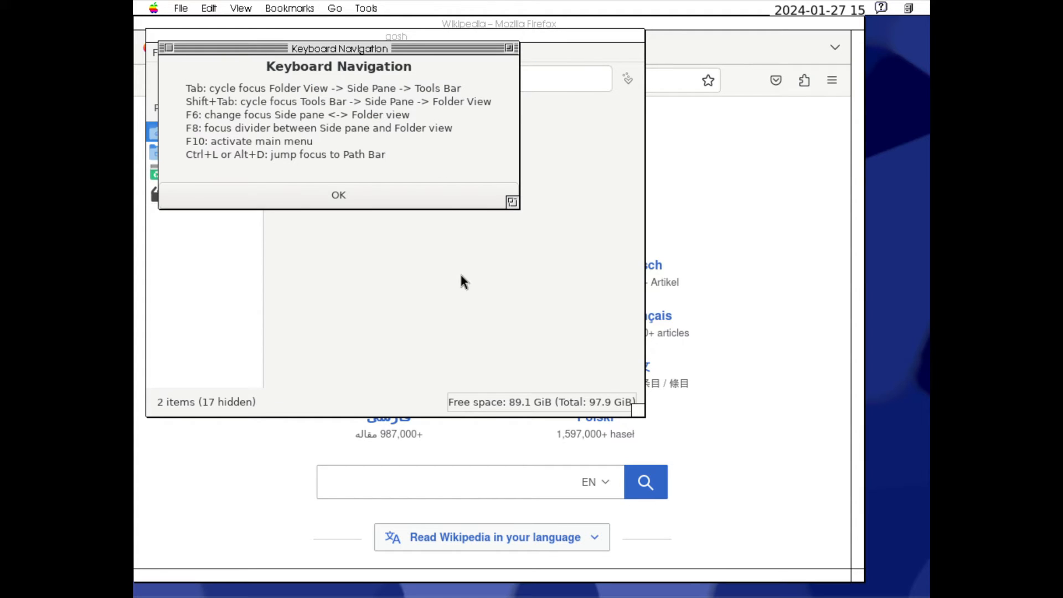
click(343, 195)
click(402, 51)
click(413, 65)
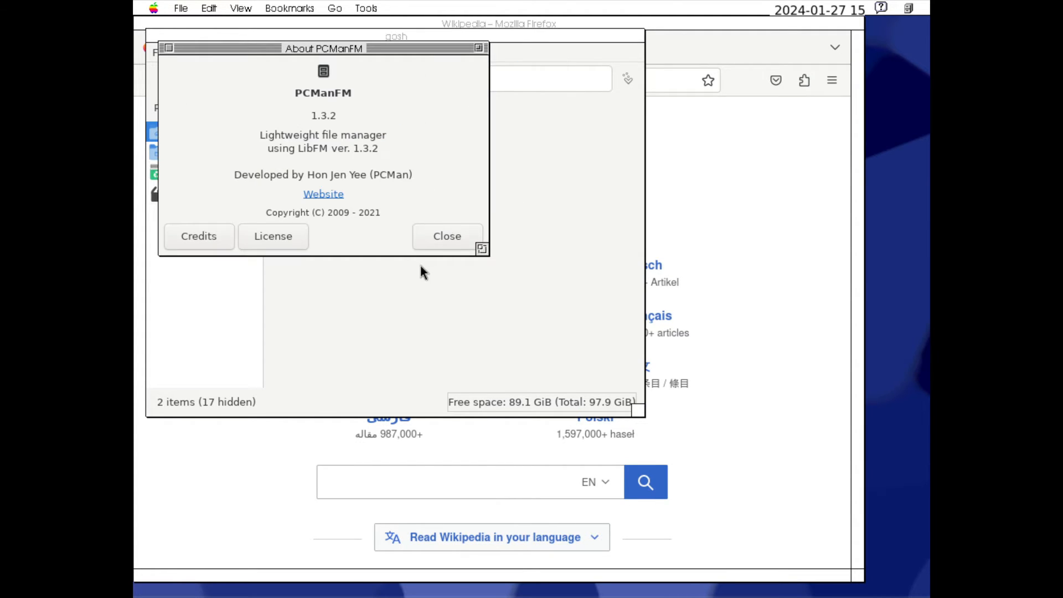
click(438, 236)
Browse Applications to the Office category, launch mutt, and close its window
click(204, 190)
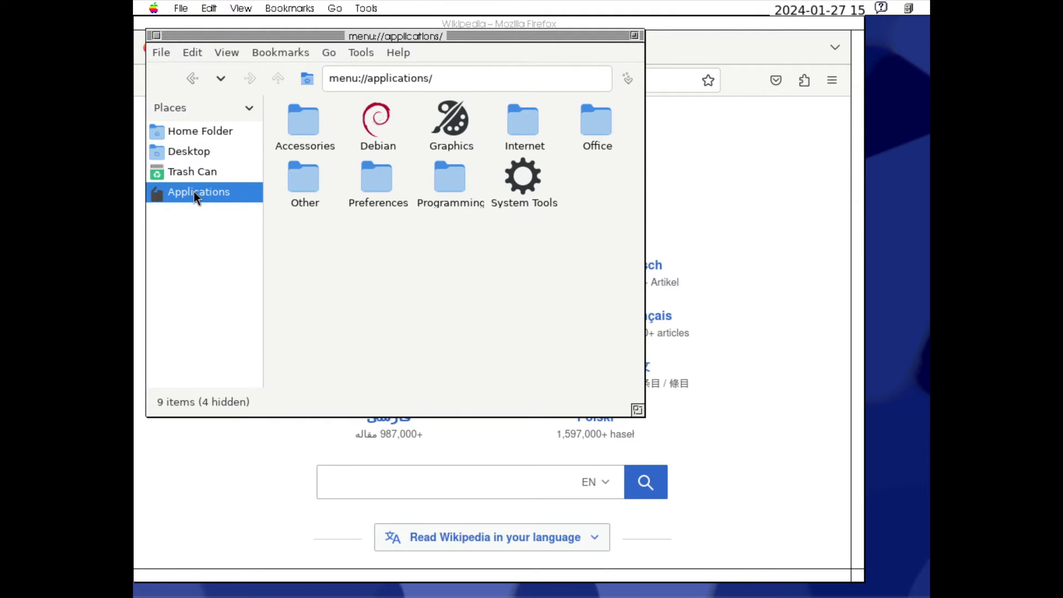
double_click(603, 123)
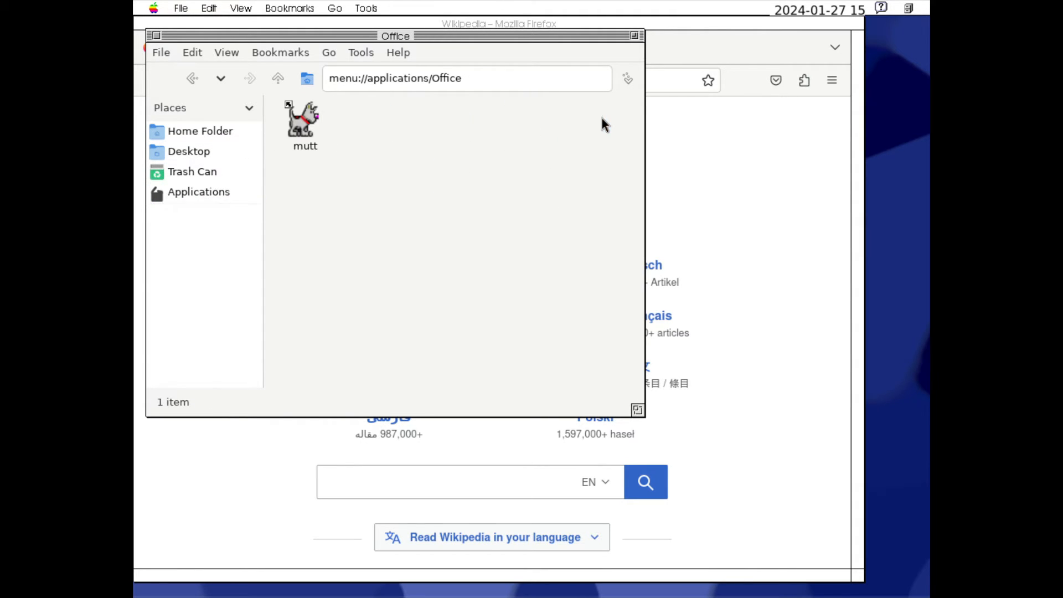
double_click(301, 120)
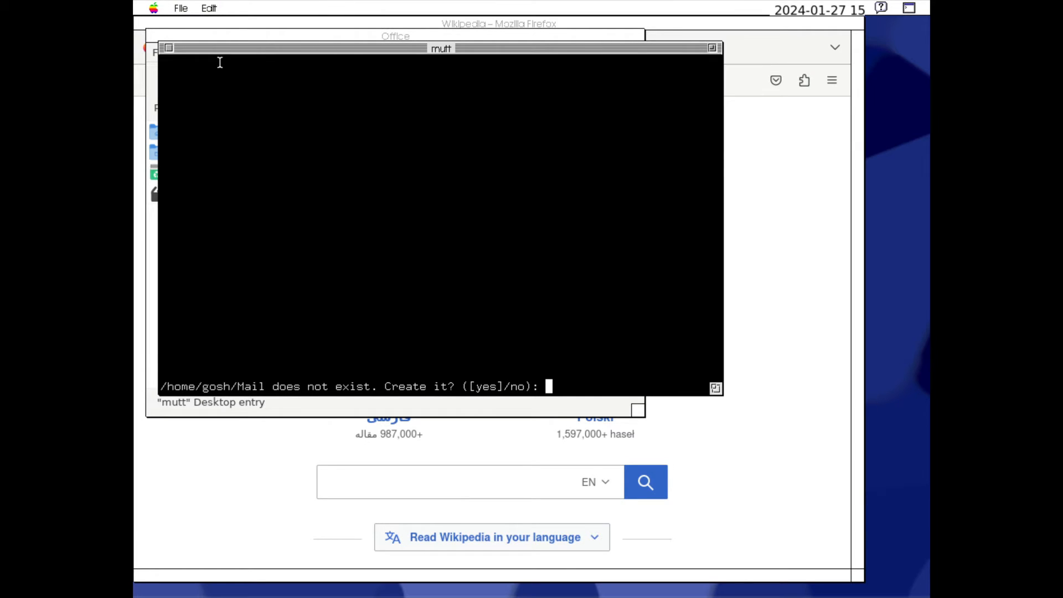
click(169, 48)
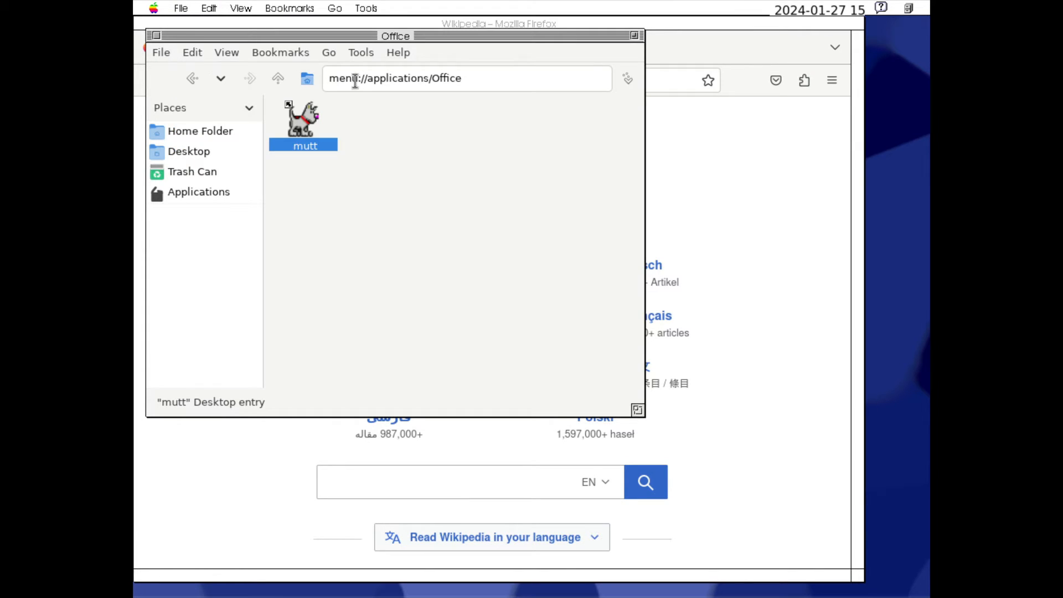
Open the Graphics category, launch and close ImageMagick, check its item options, and return to the application categories
click(200, 80)
double_click(450, 118)
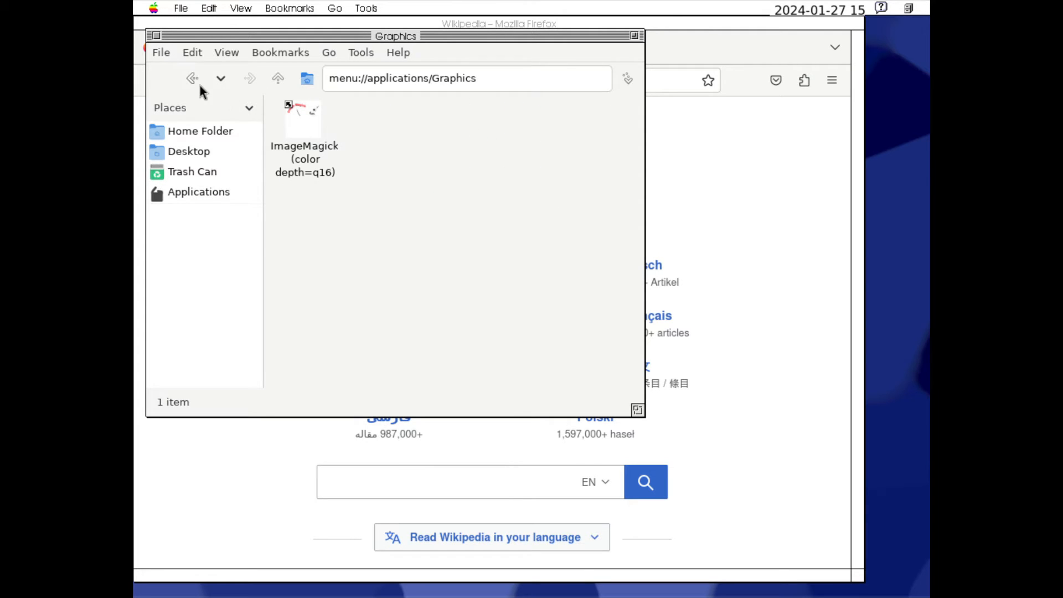
double_click(316, 126)
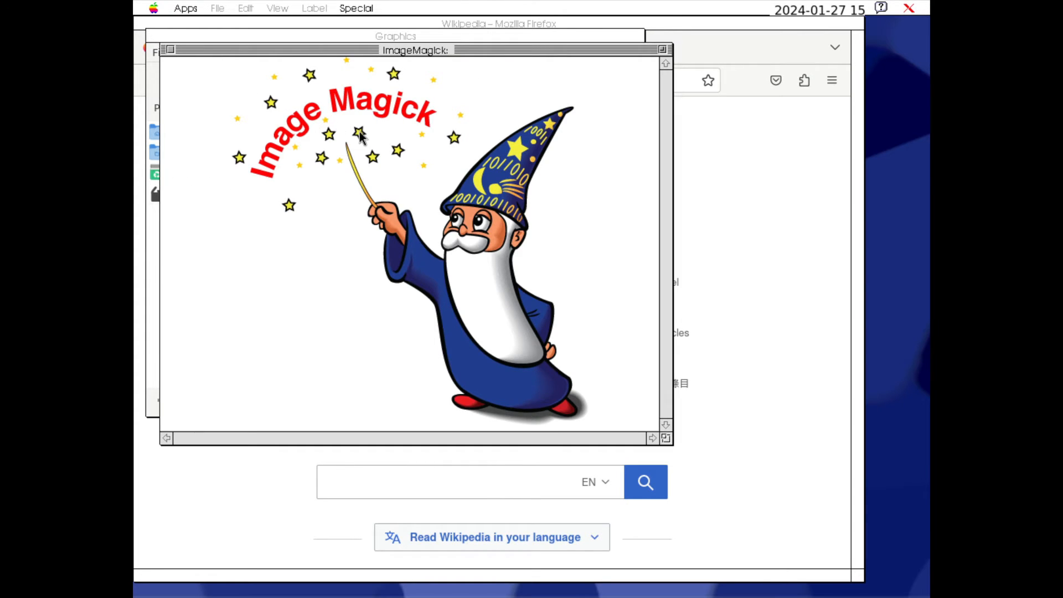
click(170, 49)
right_click(308, 122)
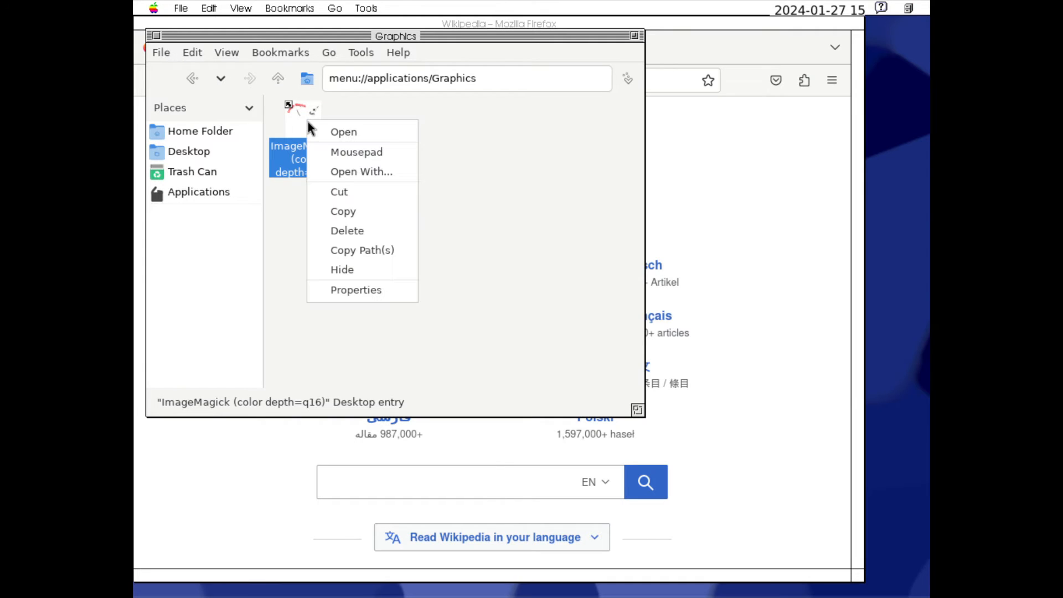
click(304, 145)
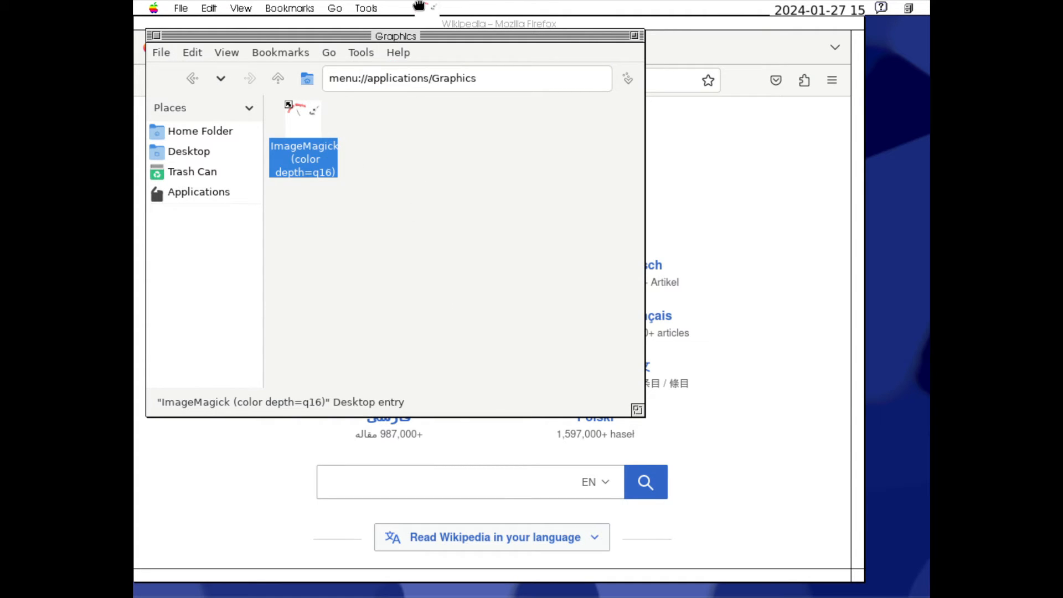
click(191, 78)
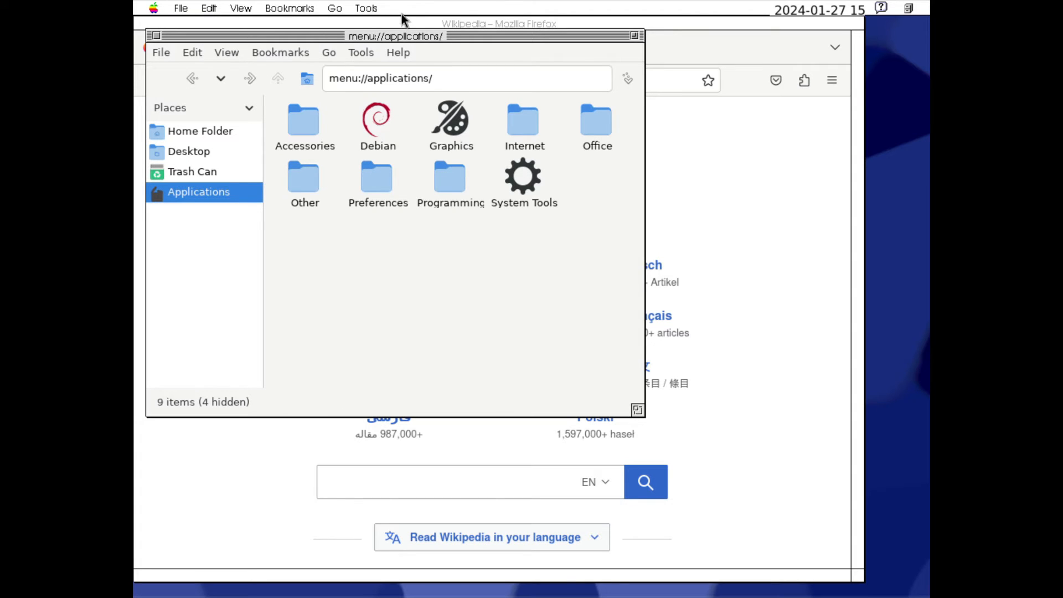
Move the file manager window up, recheck the Graphics category, and launch Mousepad from the Accessories category
drag(403, 36, 453, 4)
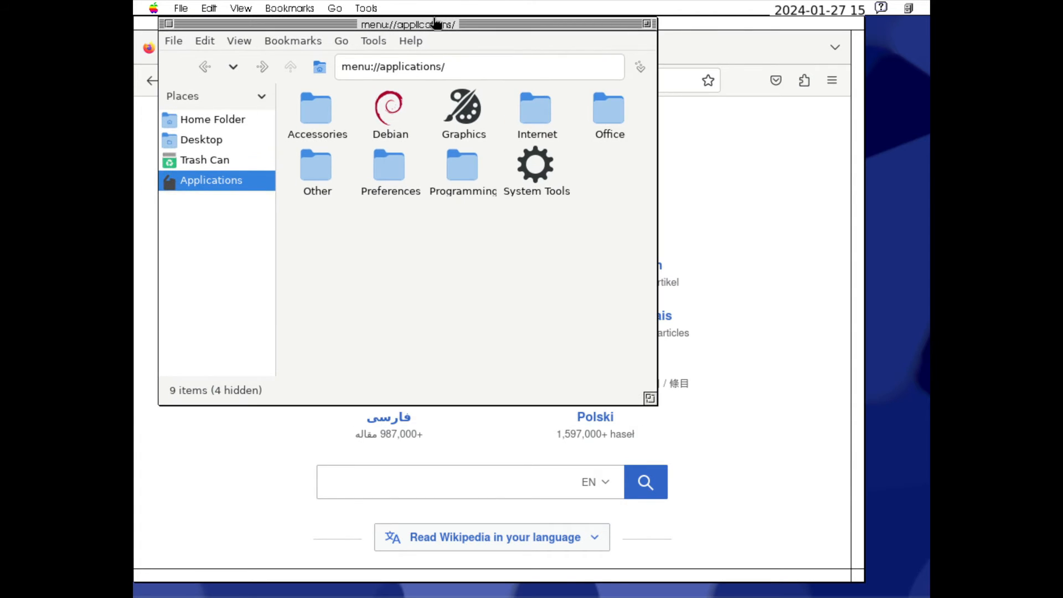
double_click(477, 107)
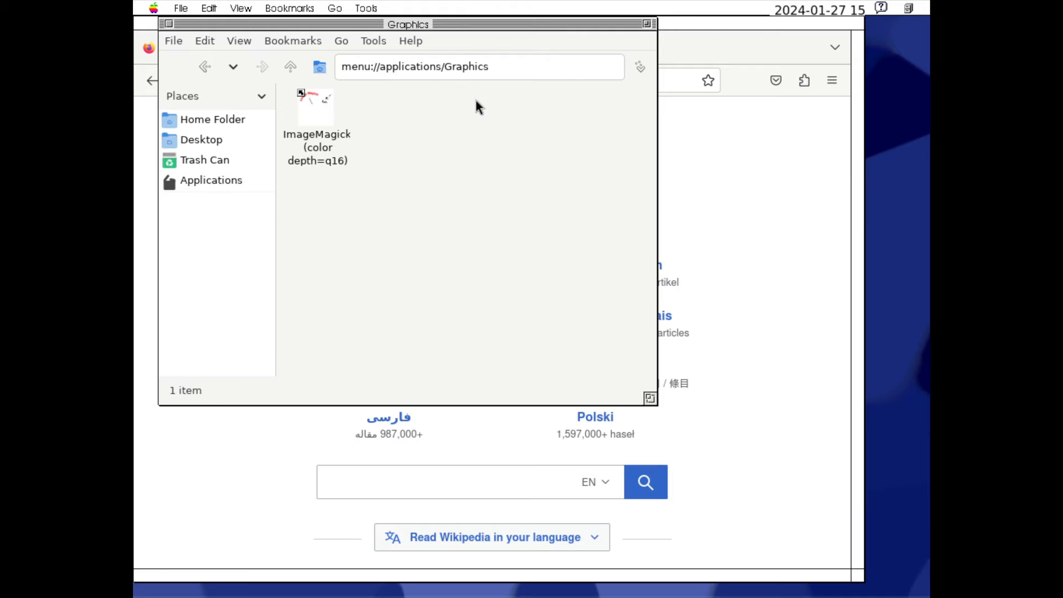
click(207, 68)
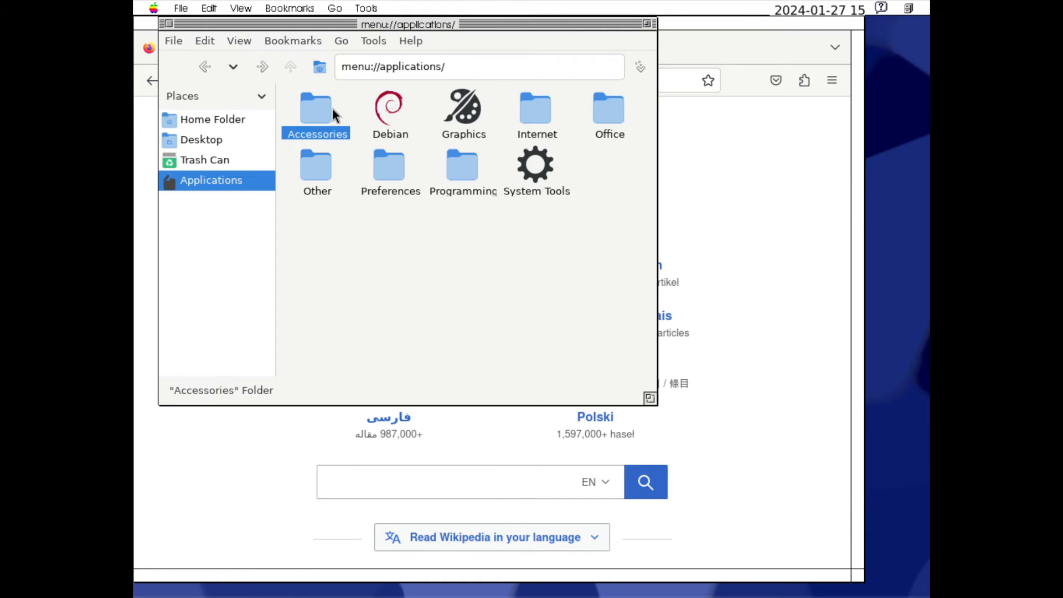
double_click(332, 112)
double_click(390, 118)
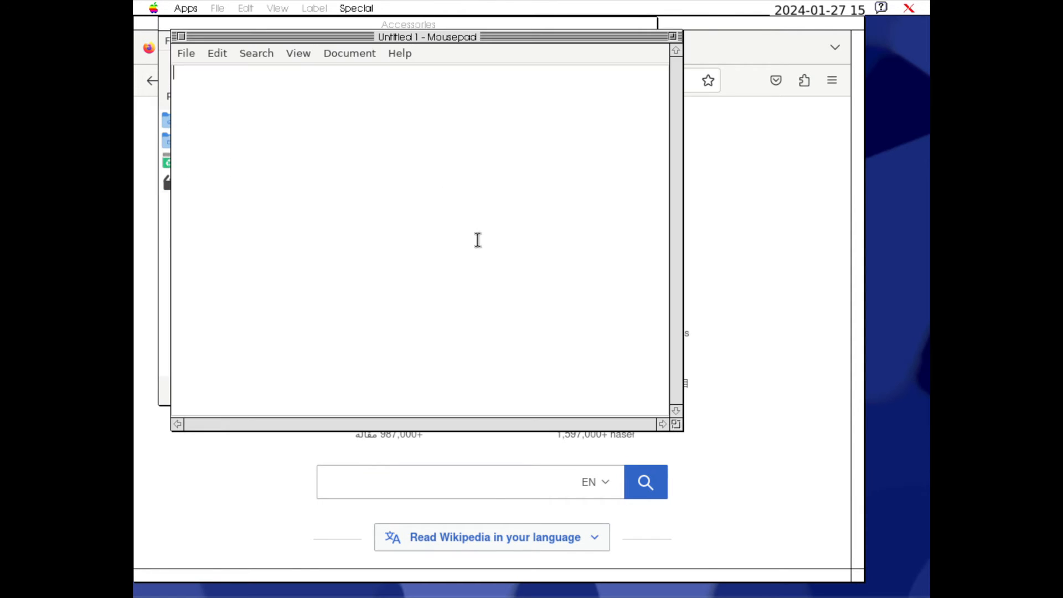
Quit Mousepad and close the file manager window showing the Accessories category
click(186, 53)
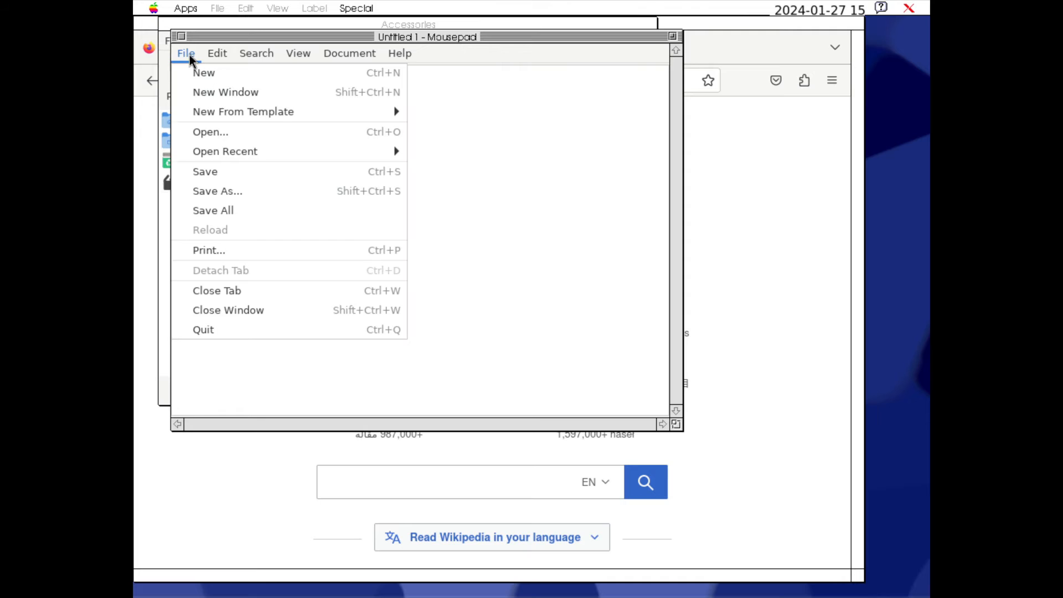
click(233, 330)
click(178, 43)
click(311, 308)
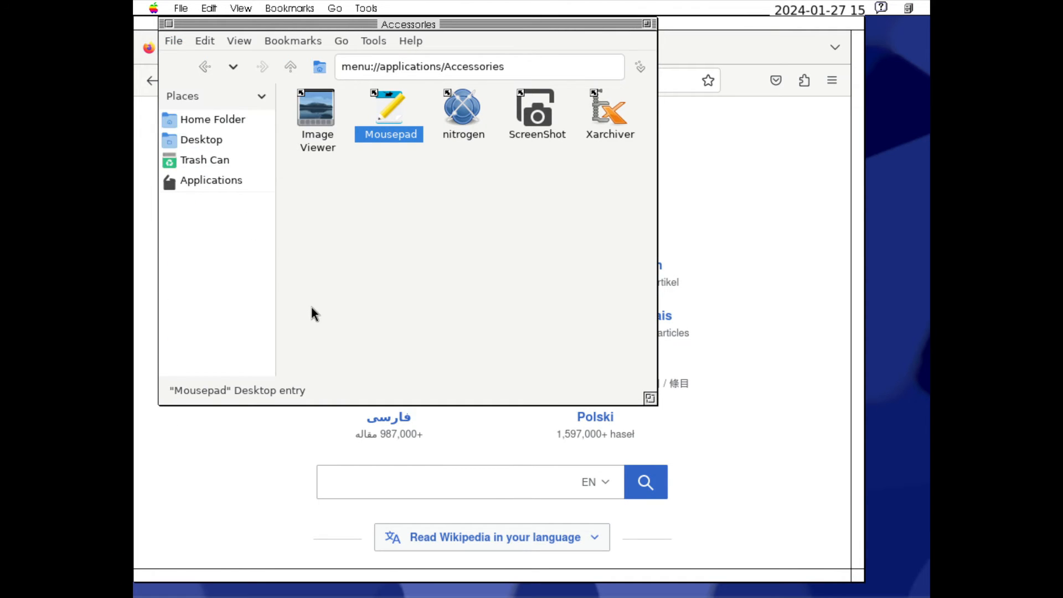
click(312, 307)
click(343, 585)
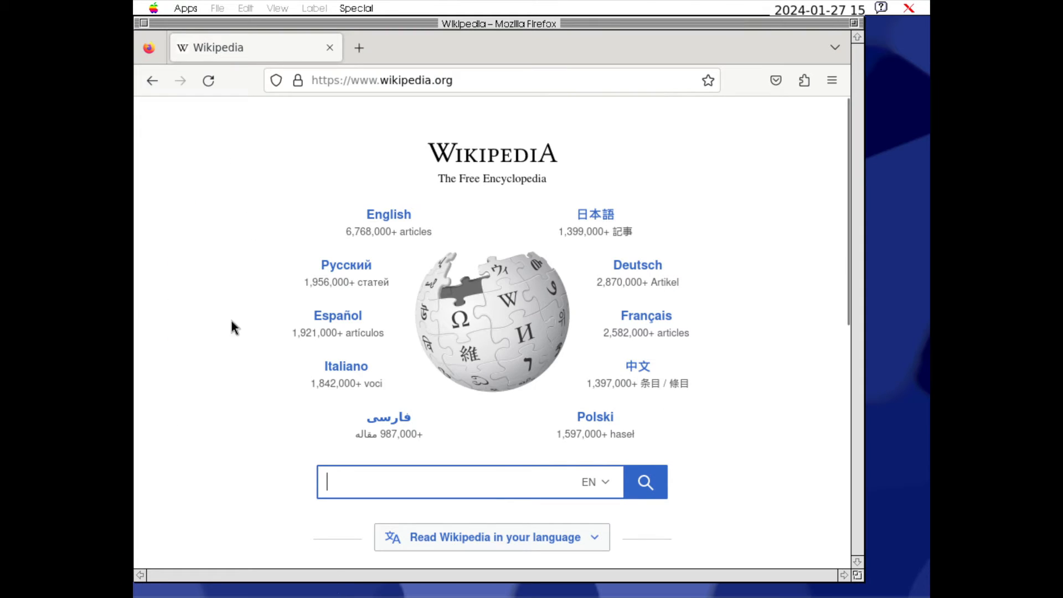
Close the Firefox window showing the Wikipedia page
click(189, 9)
click(190, 10)
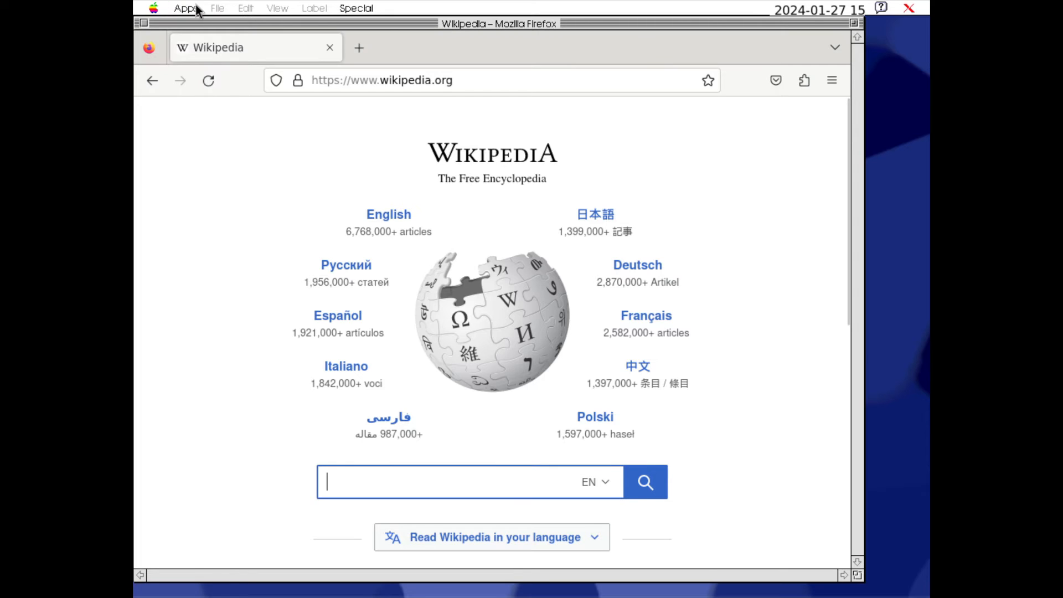
click(151, 25)
click(167, 26)
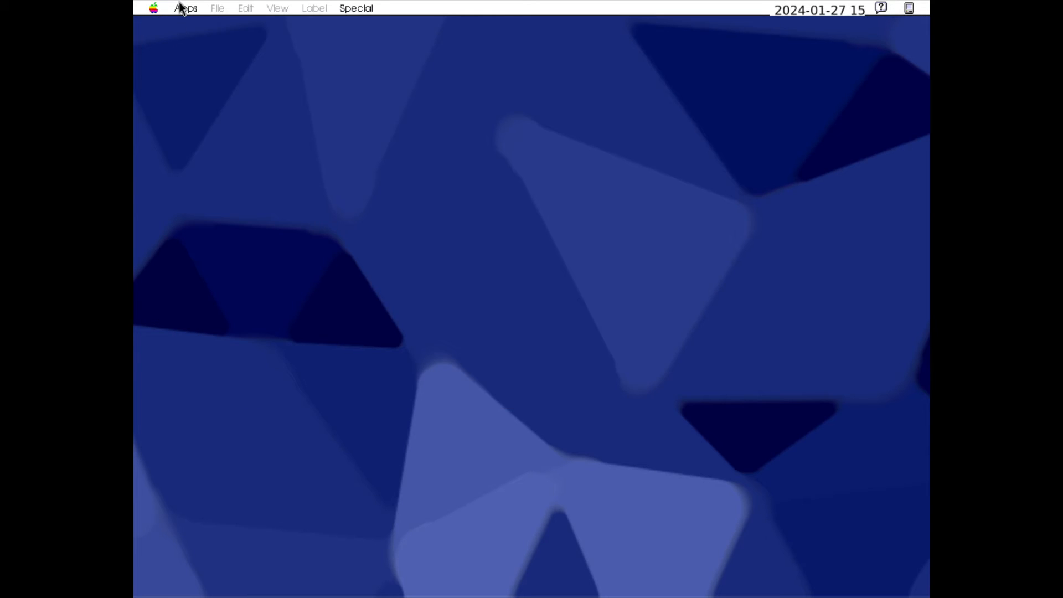
Launch the gExec Run dialog, move it toward the middle of the desktop, and close it
click(183, 8)
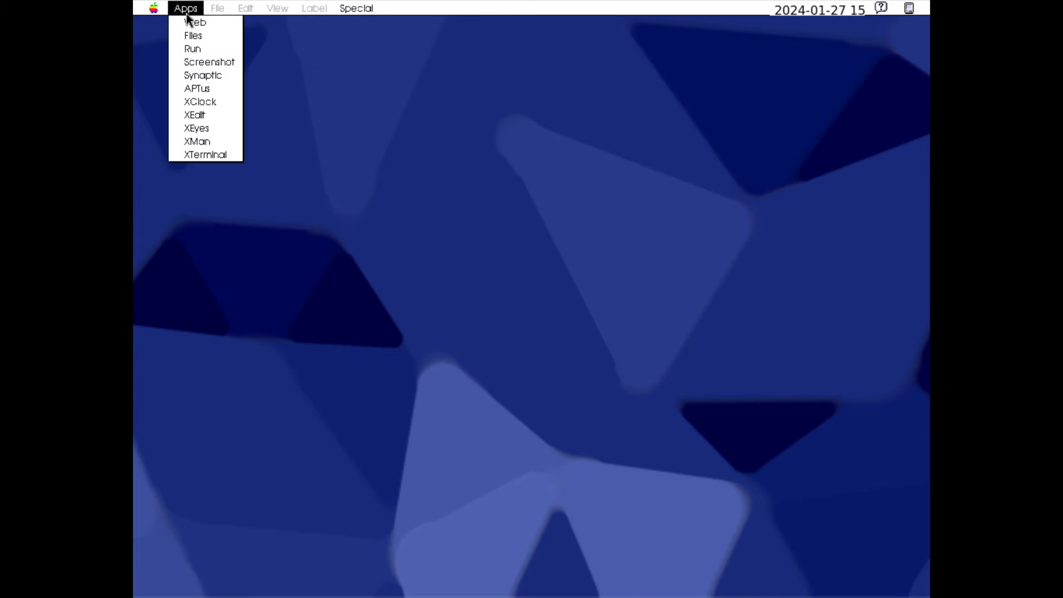
click(198, 49)
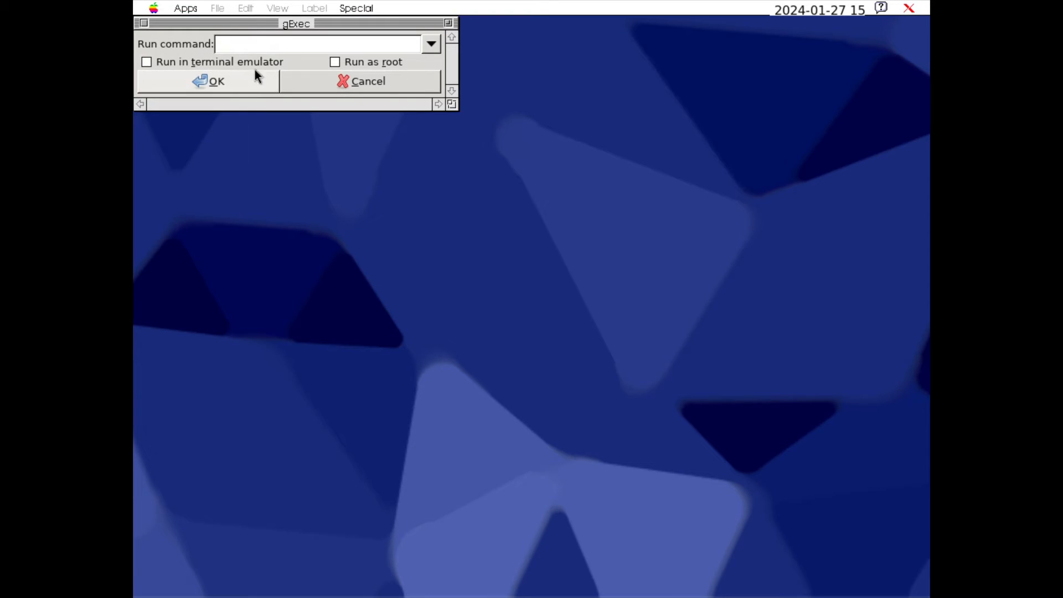
drag(271, 26, 417, 128)
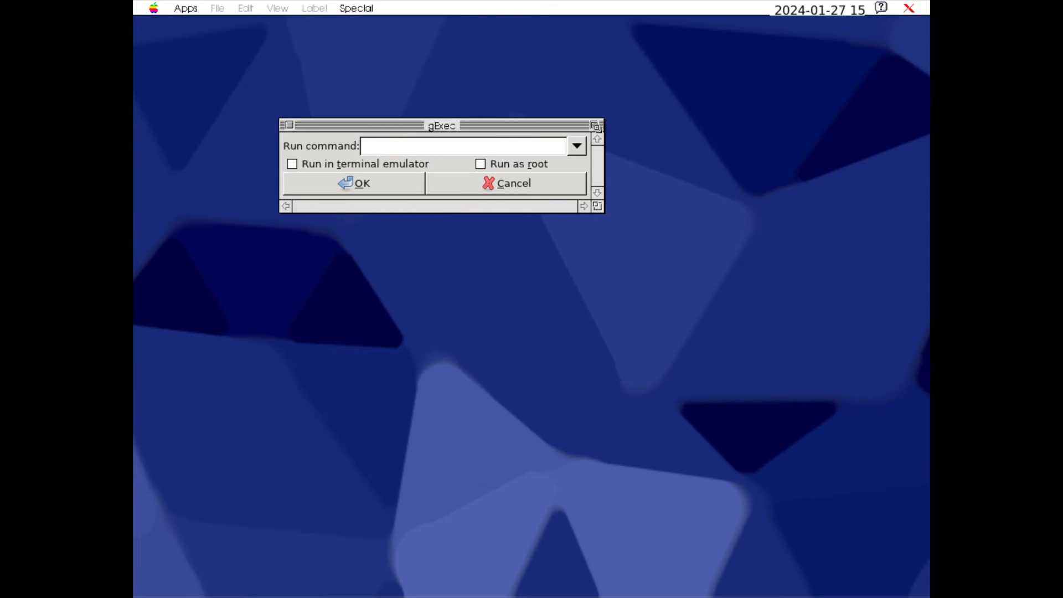
click(289, 124)
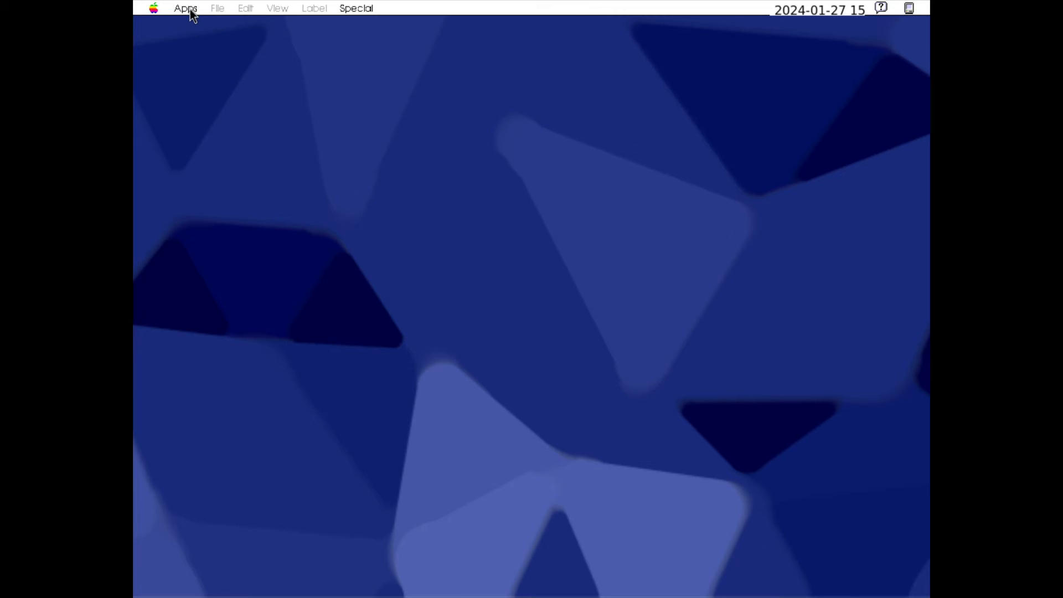
Launch the ScreenShot tool to view its capture options and exit it without taking a screenshot
click(190, 8)
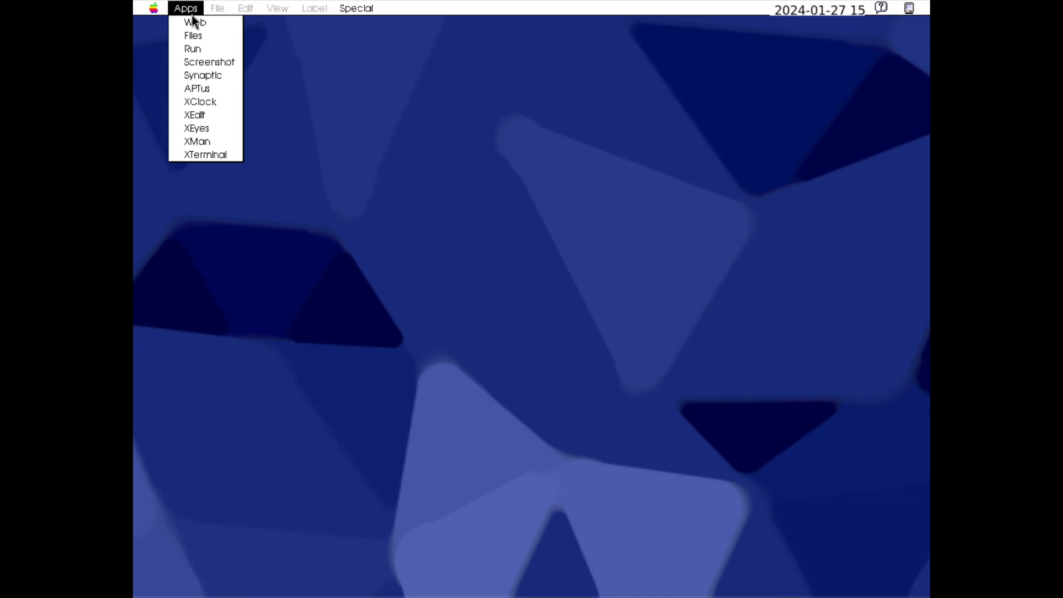
click(208, 61)
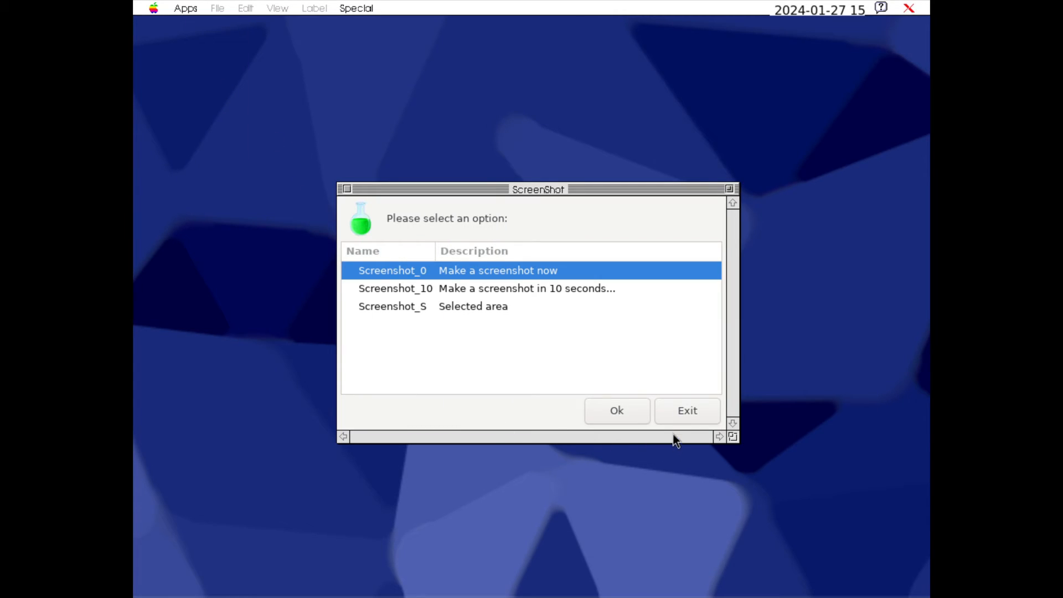
click(675, 416)
Launch Synaptic Package Manager, authenticating with the account password, and close its window
click(186, 10)
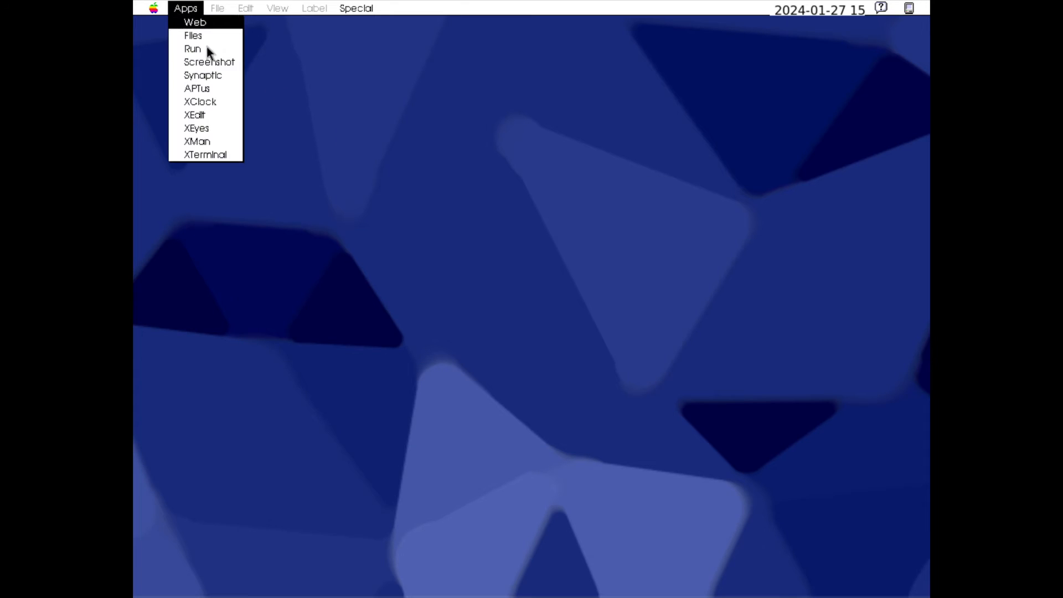
click(209, 76)
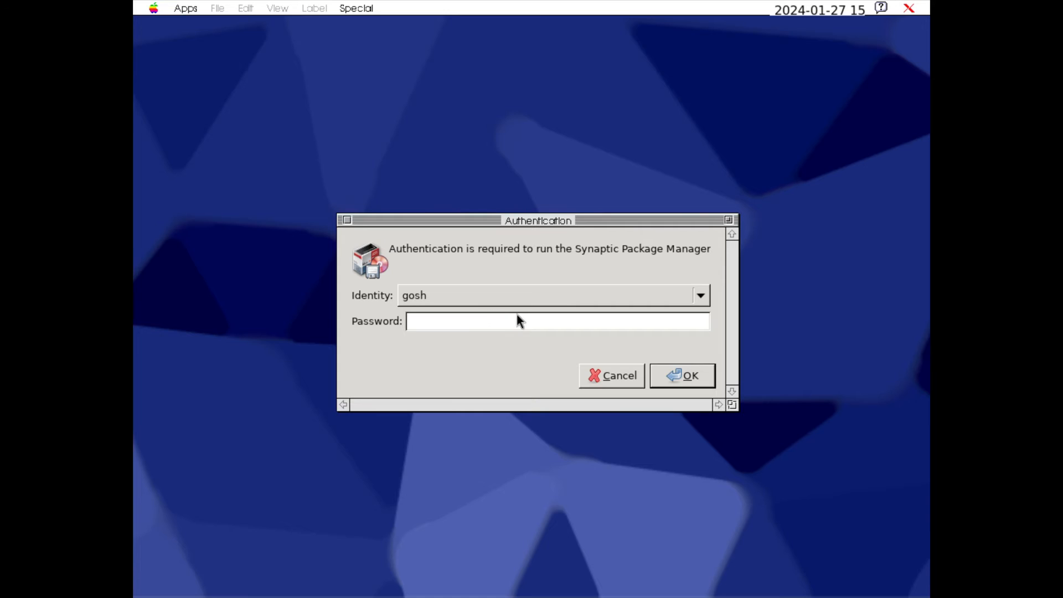
text(****)
key(Return)
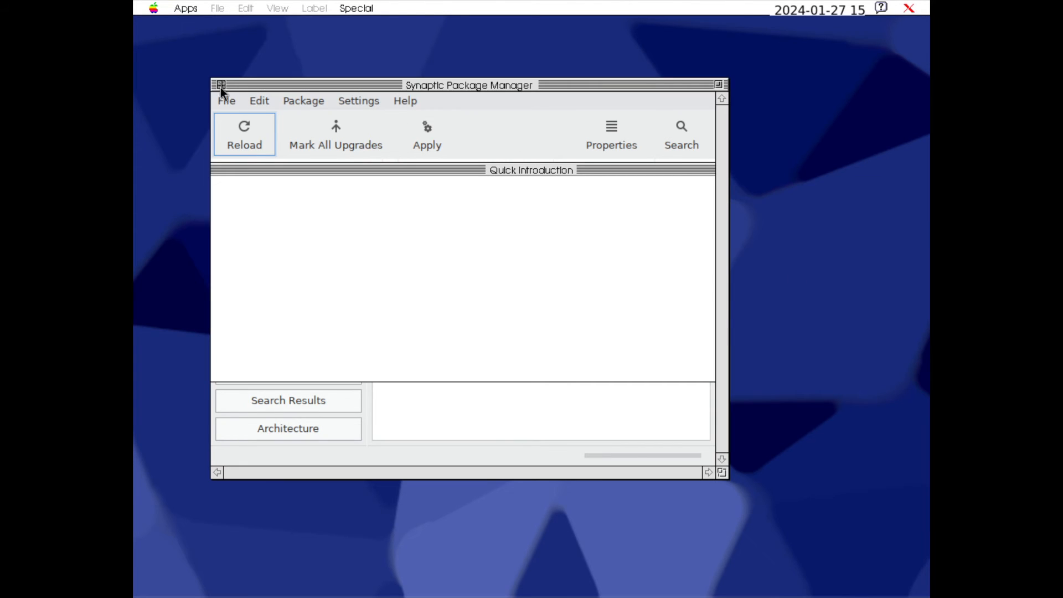
click(221, 85)
Launch Sparky APTus AppCenter and authenticate with the account password
click(185, 8)
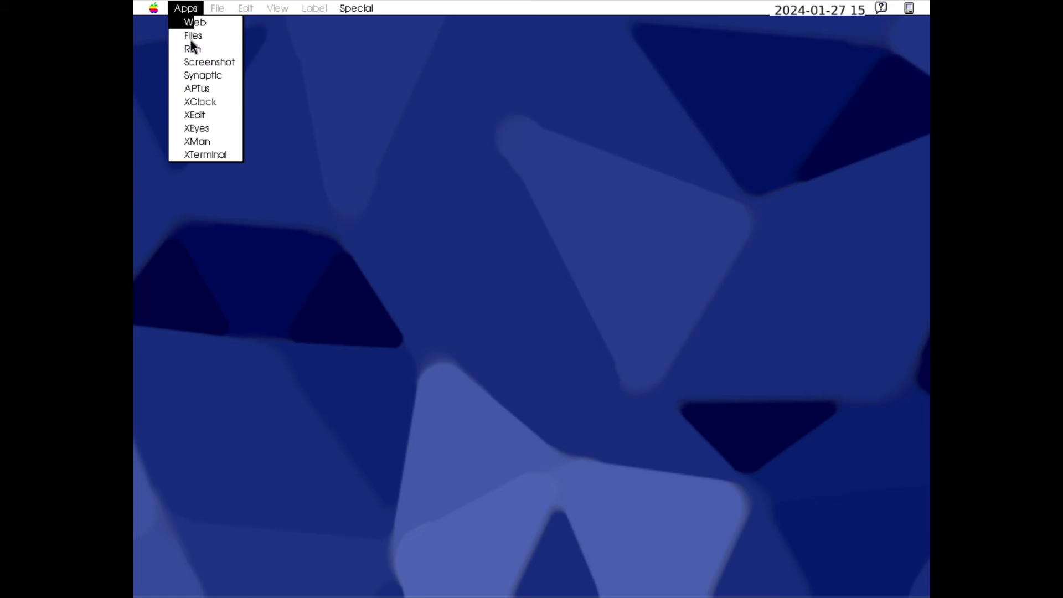
click(201, 89)
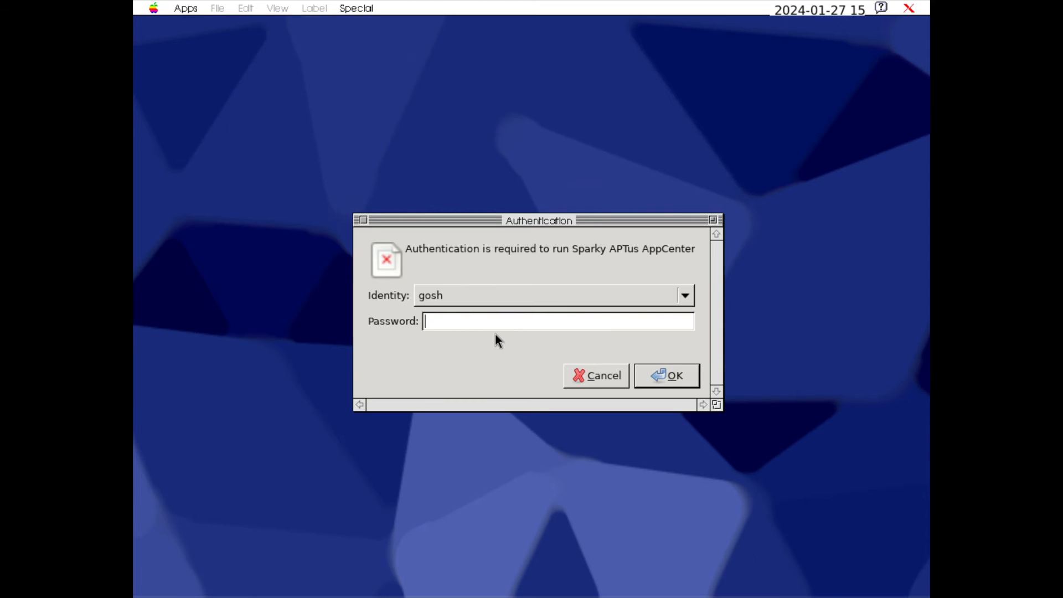
text(•••••)
key(Return)
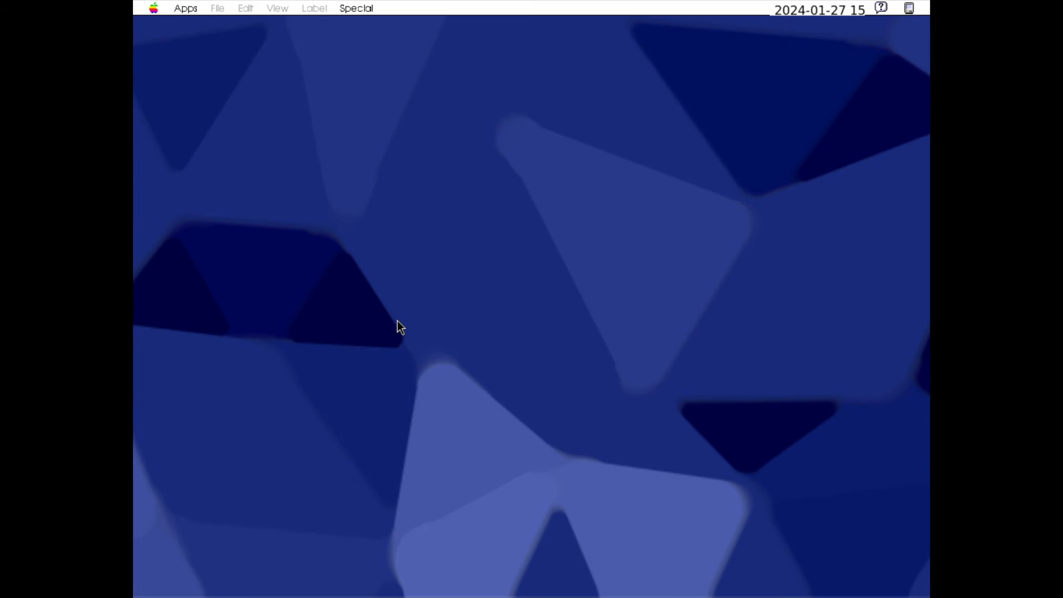
Launch XEyes, move its window lower on the desktop, and close it
click(184, 14)
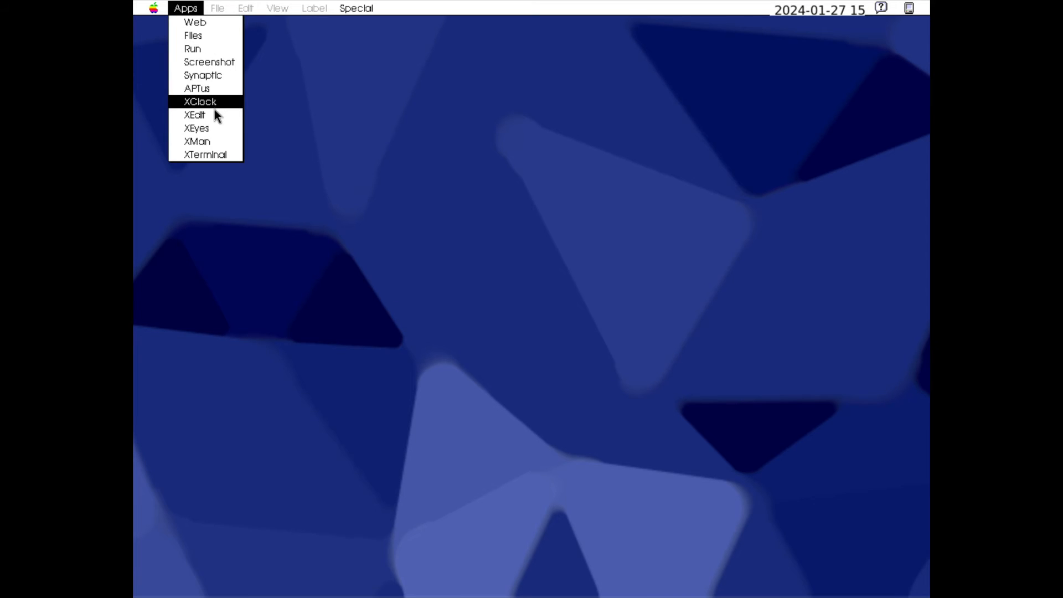
click(210, 128)
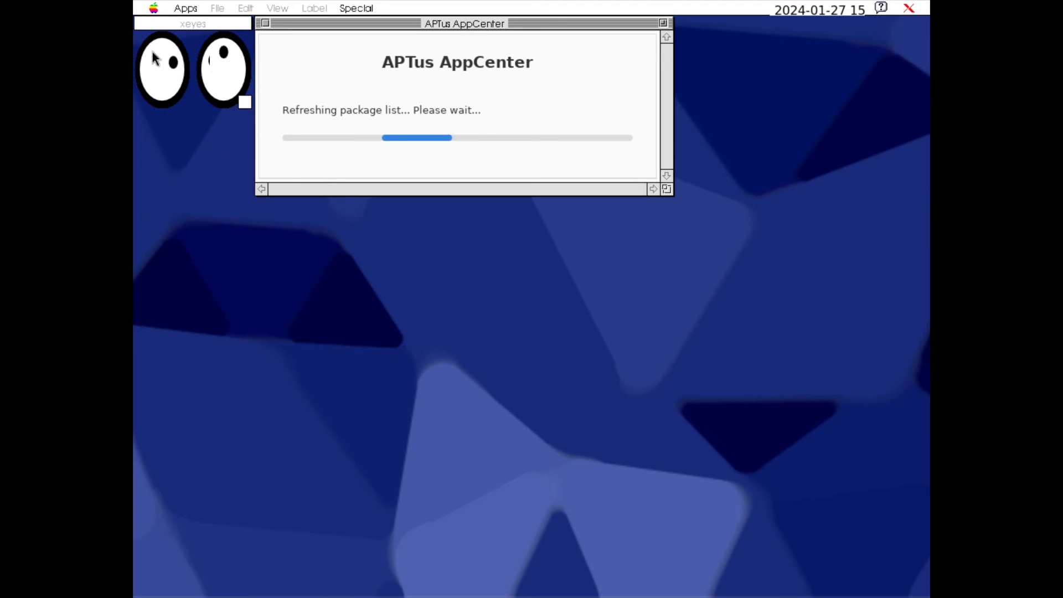
drag(198, 25, 382, 339)
click(332, 338)
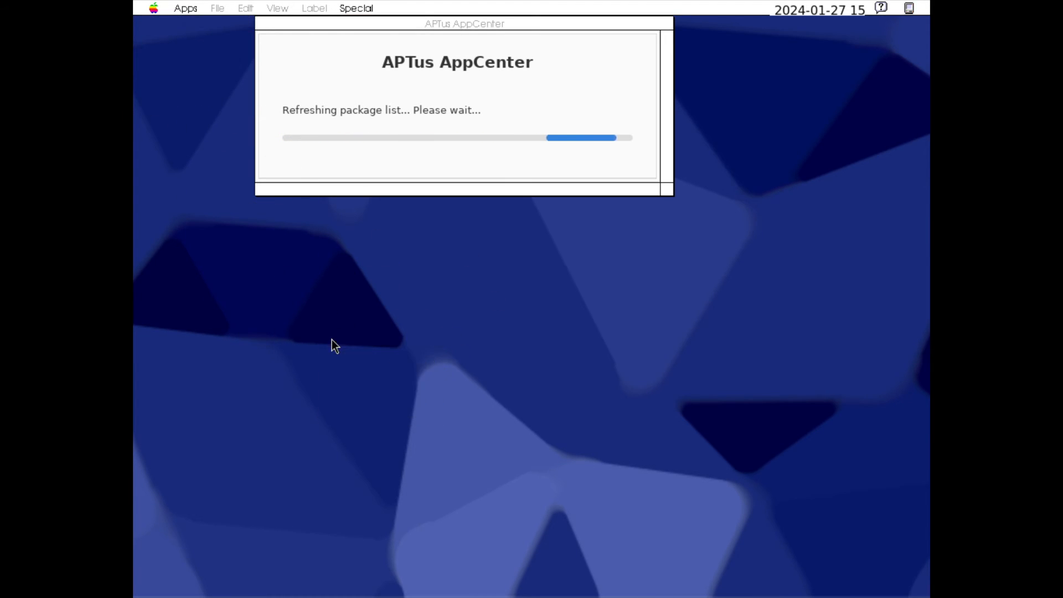
Launch the XMan manual browser and close its window
click(182, 8)
click(183, 8)
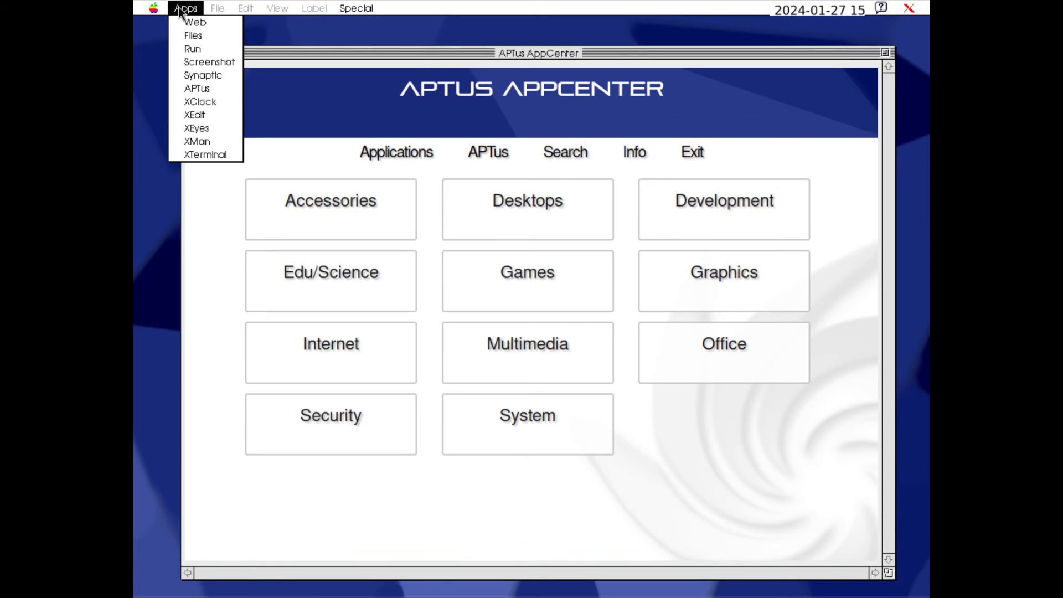
click(213, 143)
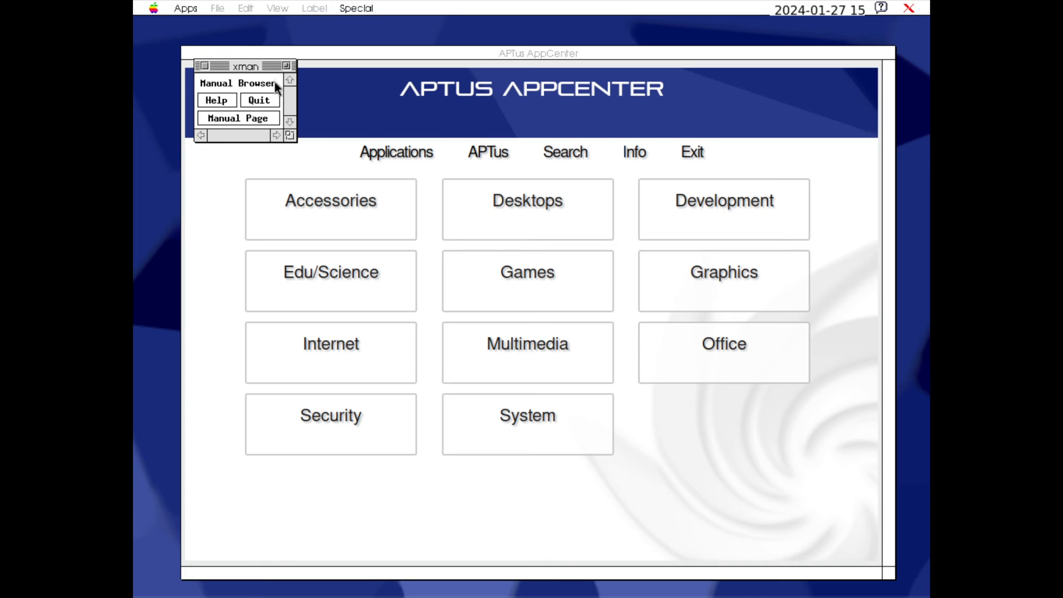
click(205, 66)
Open an XTerminal window and close it, returning to APTus AppCenter
click(188, 8)
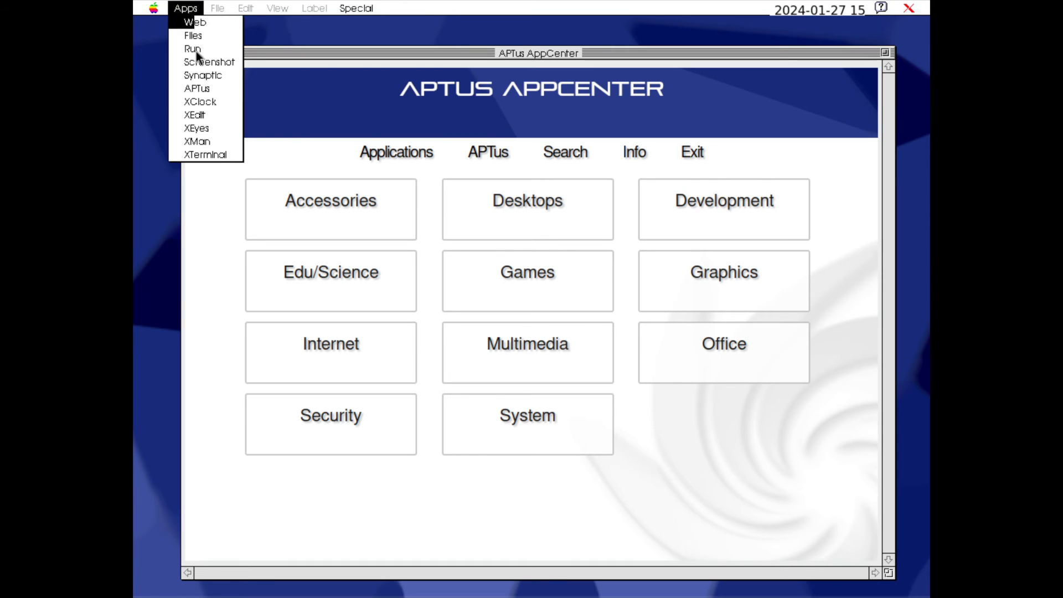
click(214, 157)
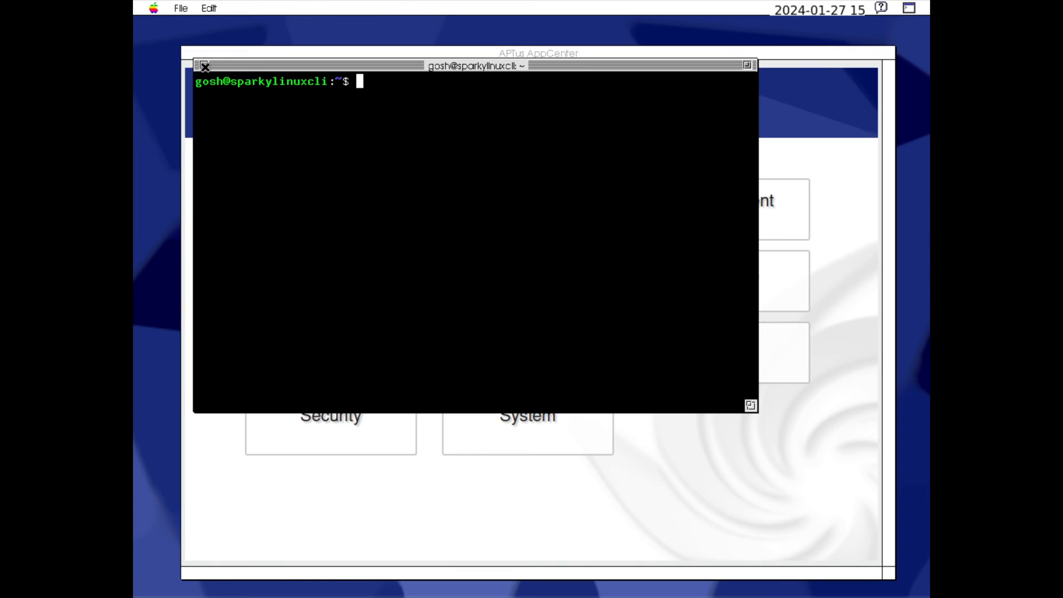
click(204, 66)
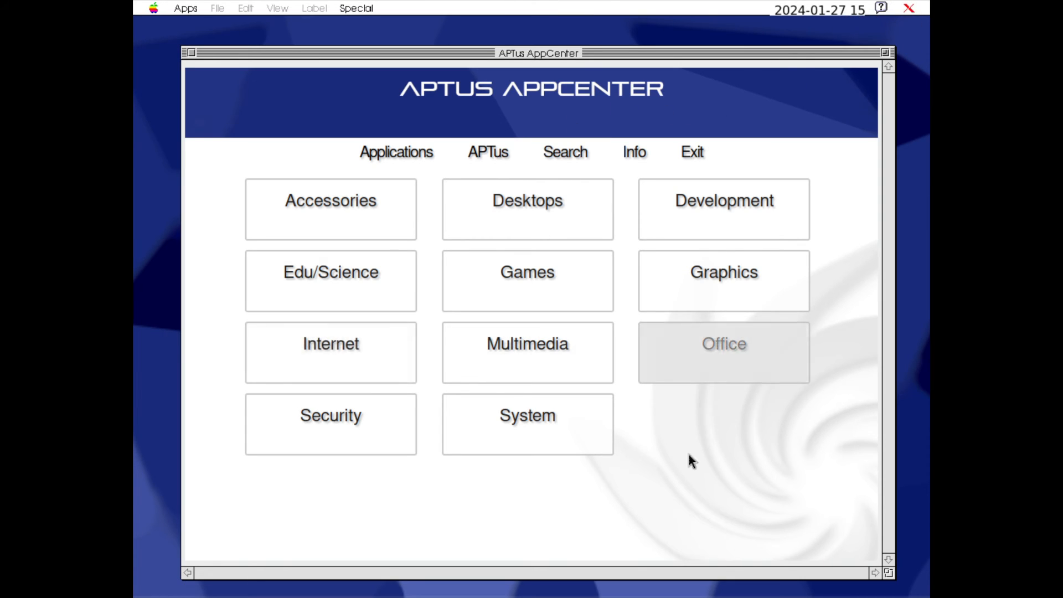
Open the Desktops category in APTus AppCenter and look through the full list of available desktops
click(515, 209)
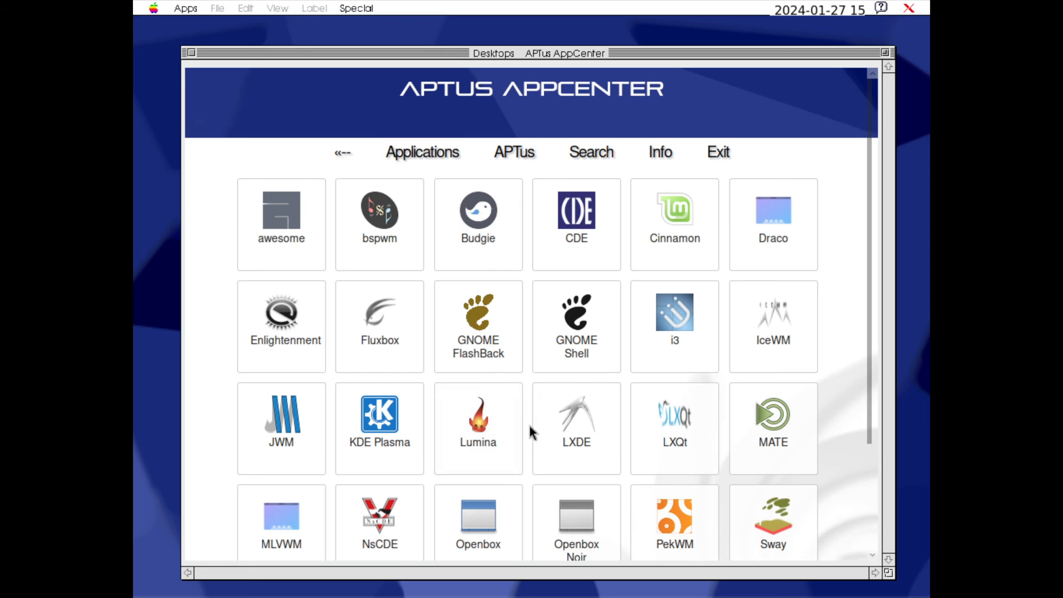
scroll(530, 426, down, 5)
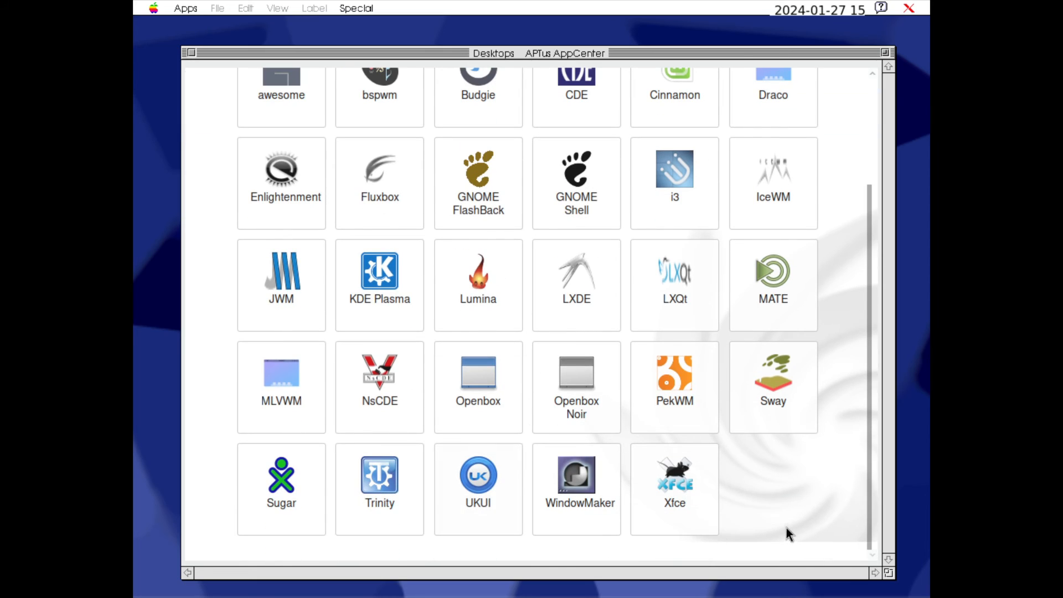
scroll(754, 516, up, 5)
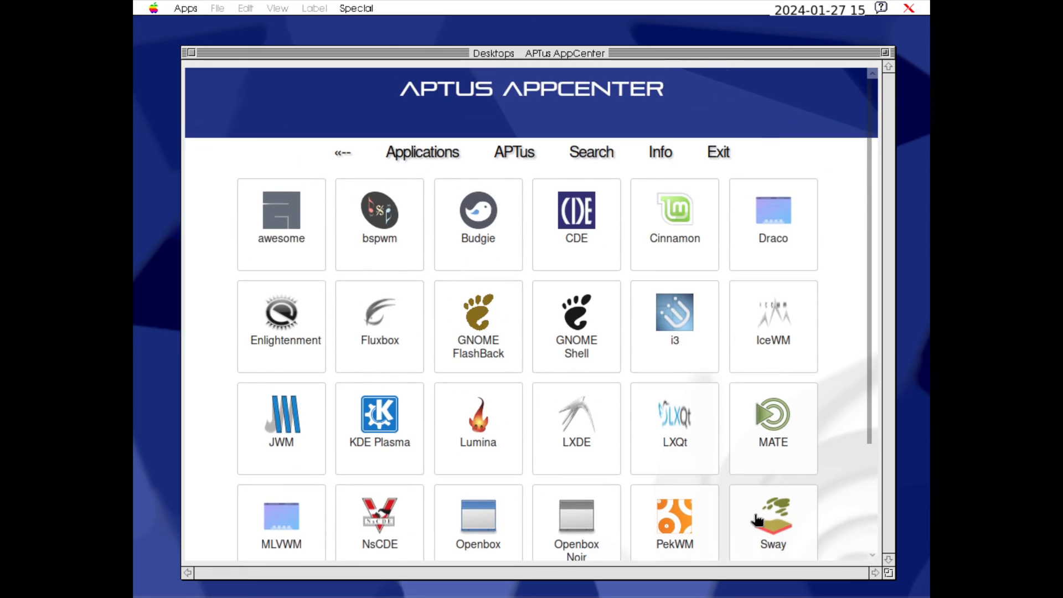
Try to install the Lumina desktop package sparky-desktop-lumina, and return to the list of desktops
click(477, 414)
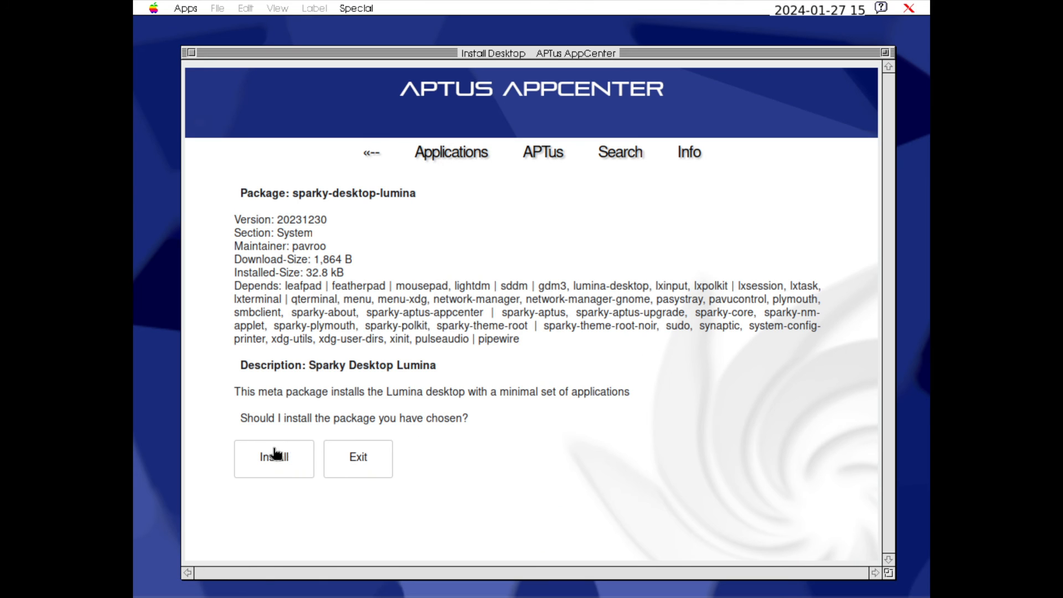
click(275, 454)
click(190, 52)
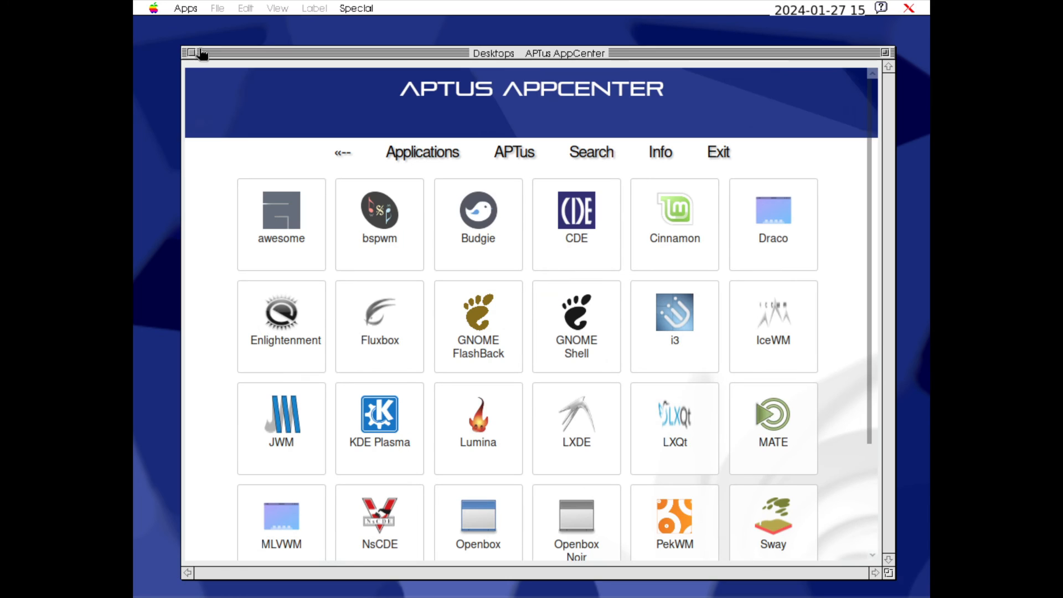
Return to the AppCenter's application categories, view the Games category, and close APTus AppCenter
click(437, 152)
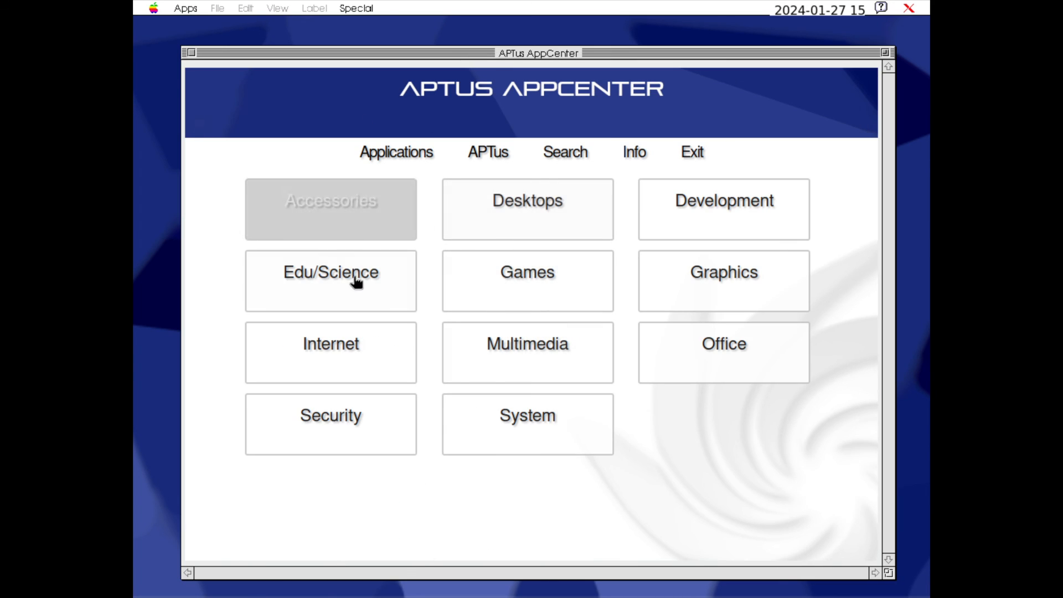
click(533, 291)
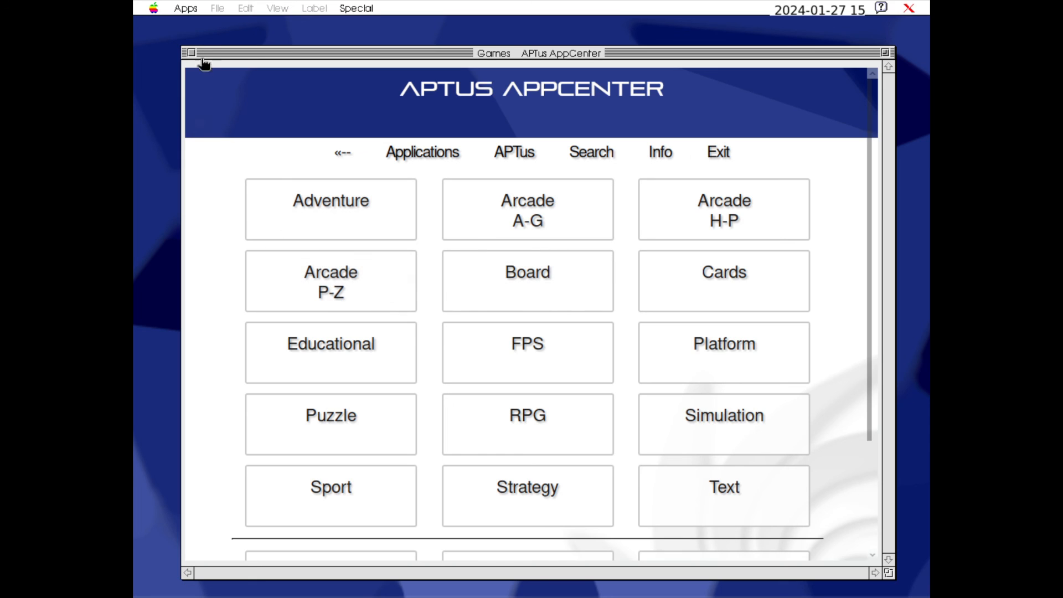
click(190, 53)
Examine the desktop's window manager choices, file commands and Apple-logo utilities without running any of them
click(356, 8)
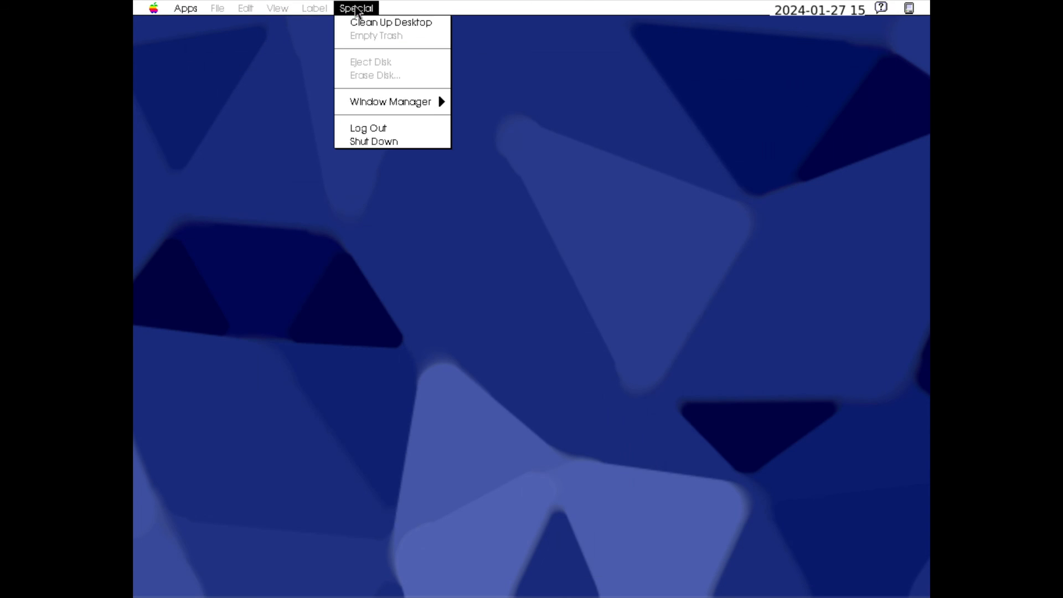
mouse_move(396, 108)
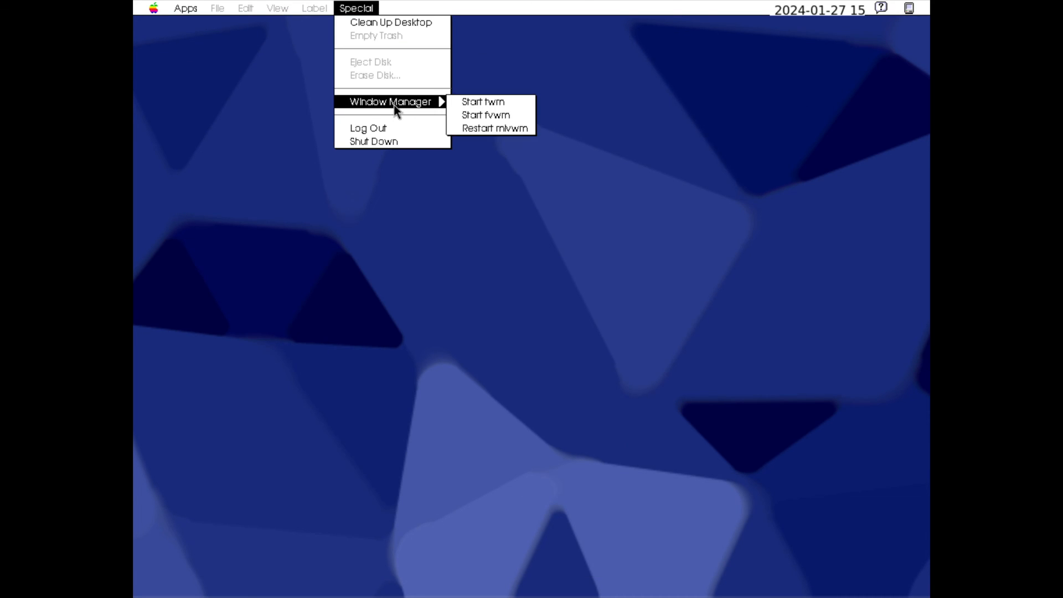
click(340, 259)
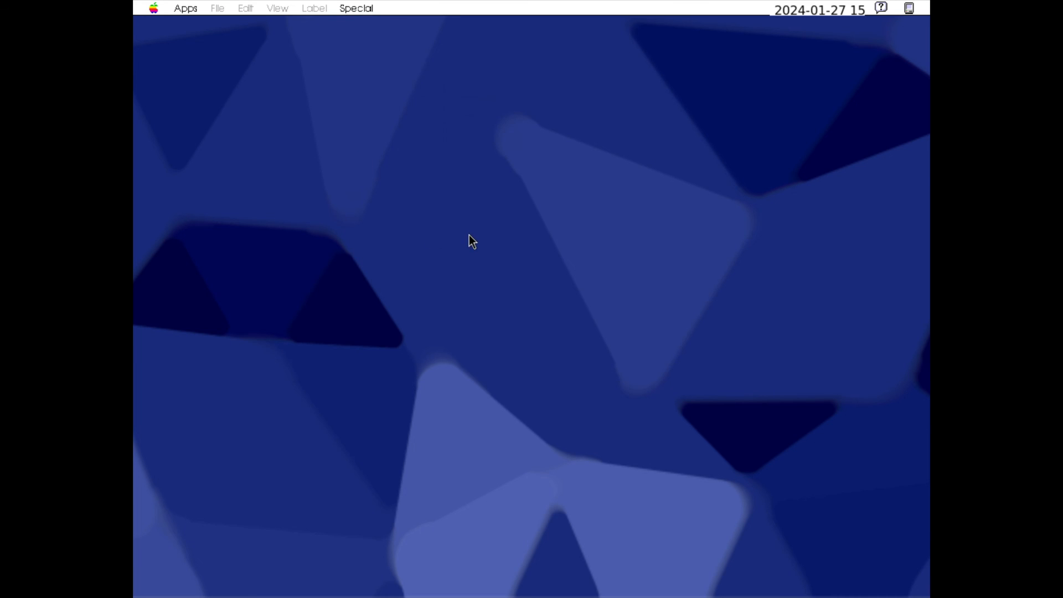
click(282, 7)
mouse_move(212, 9)
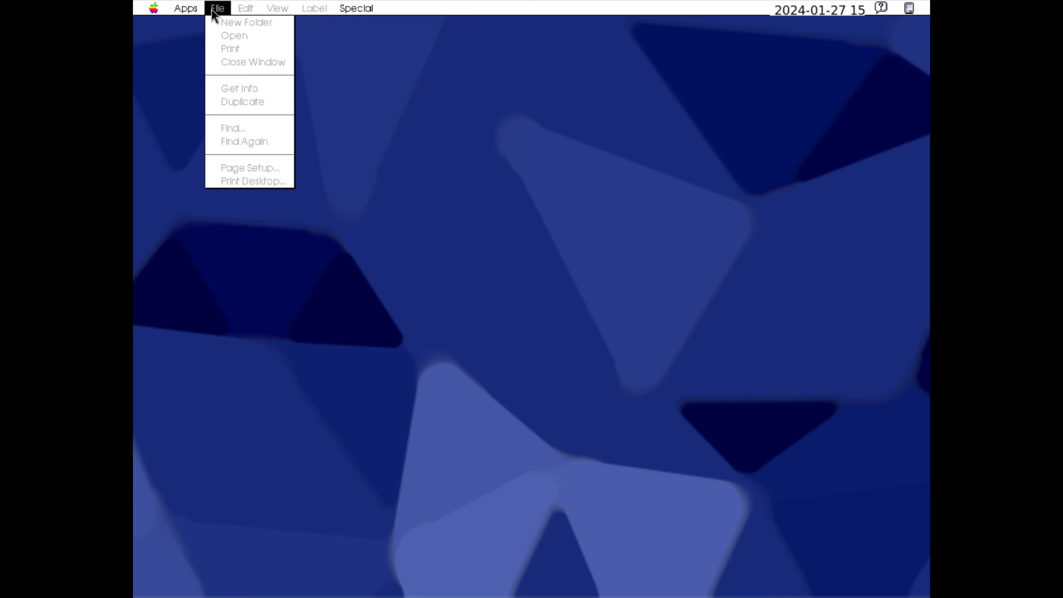
mouse_move(145, 8)
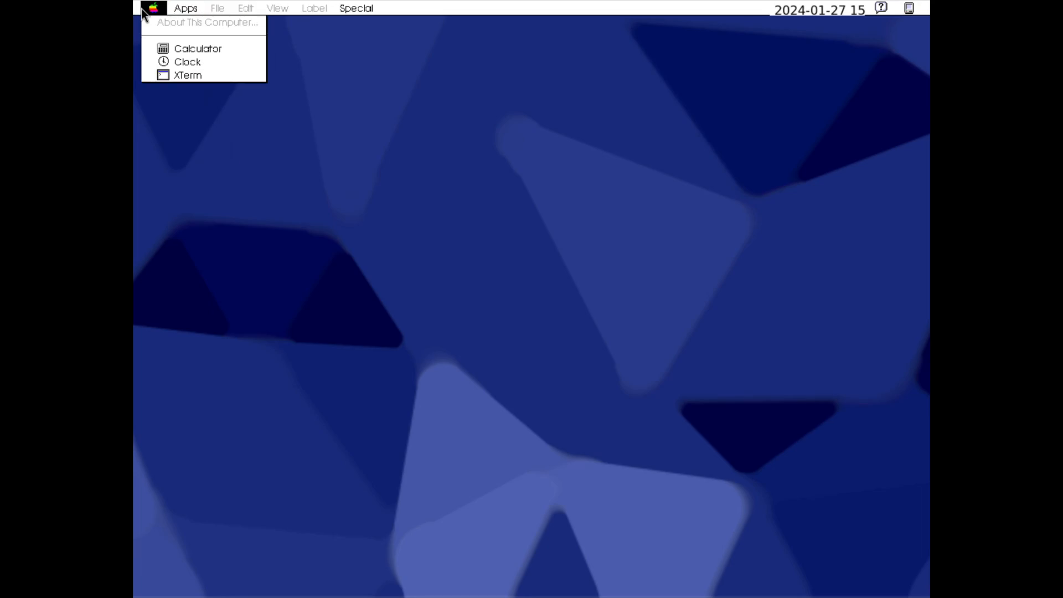